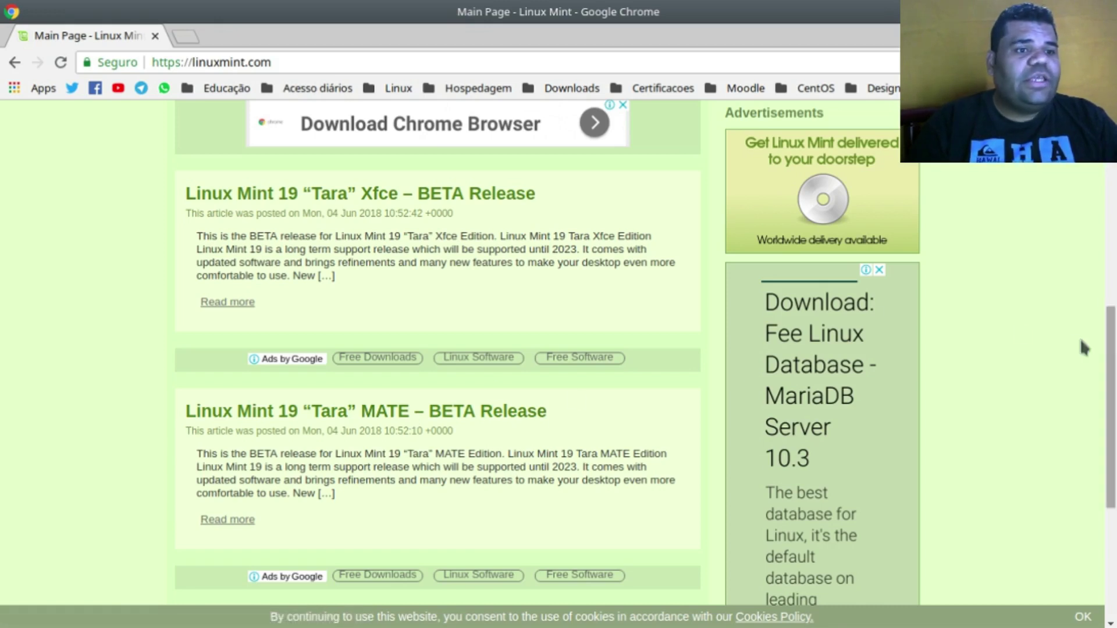
Look through the Linux Mint 19 "Tara" Xfce, MATE and Cinnamon beta release announcements on the website's main page.
left_click_drag(1105, 319, 1097, 411)
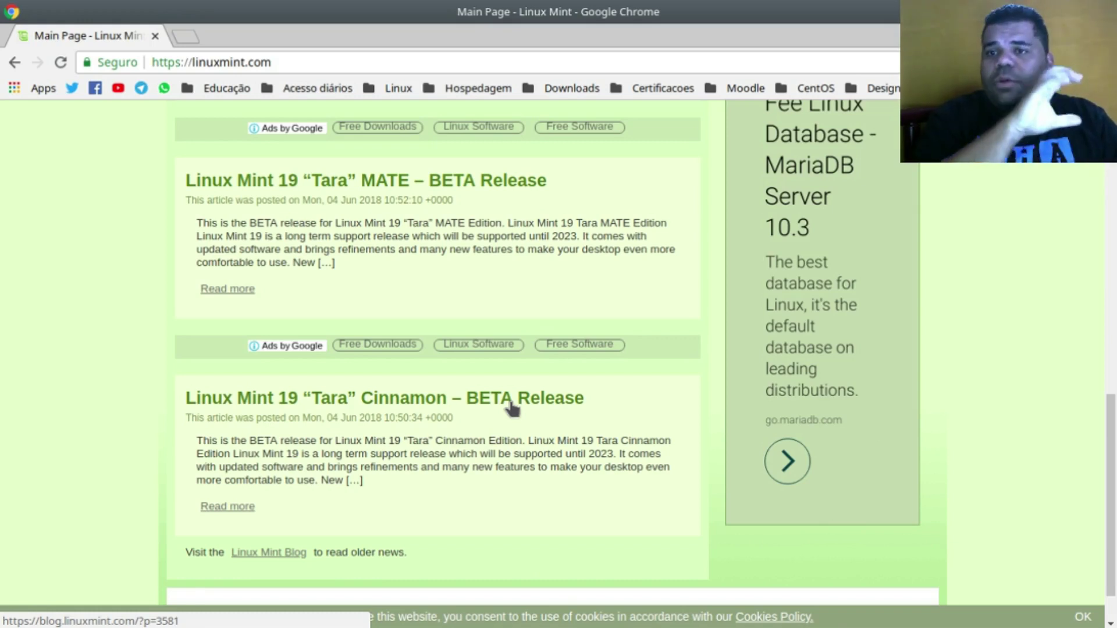
left_click_drag(1109, 442, 1108, 209)
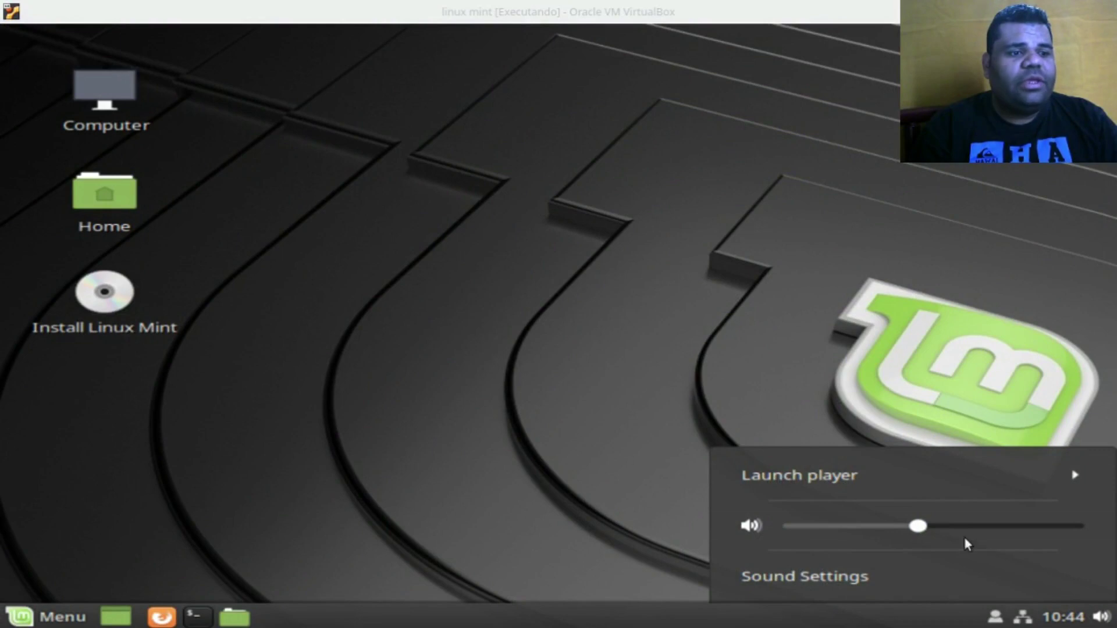
View the contents of the Computer and Home folders from the desktop, closing each one.
left_click(712, 333)
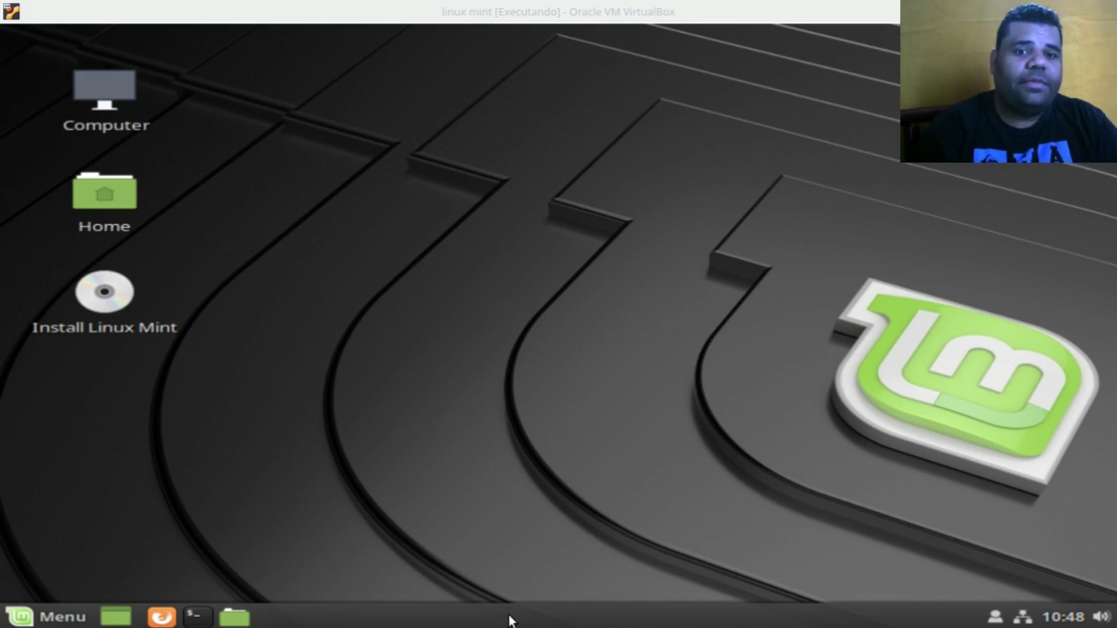
left_click(540, 547)
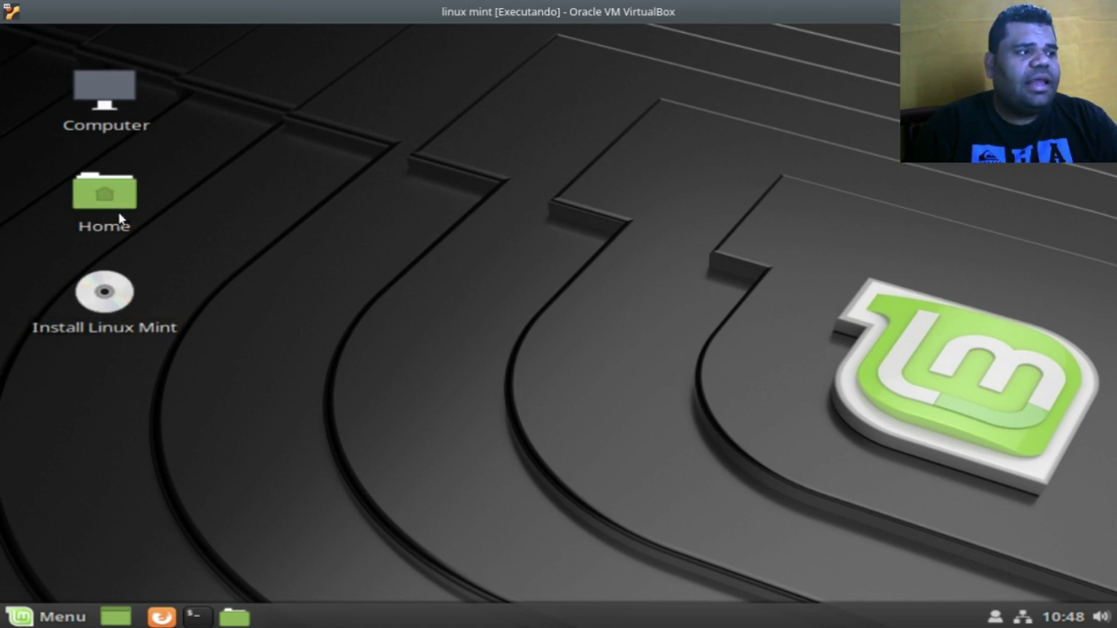
left_click(113, 93)
double_click(113, 92)
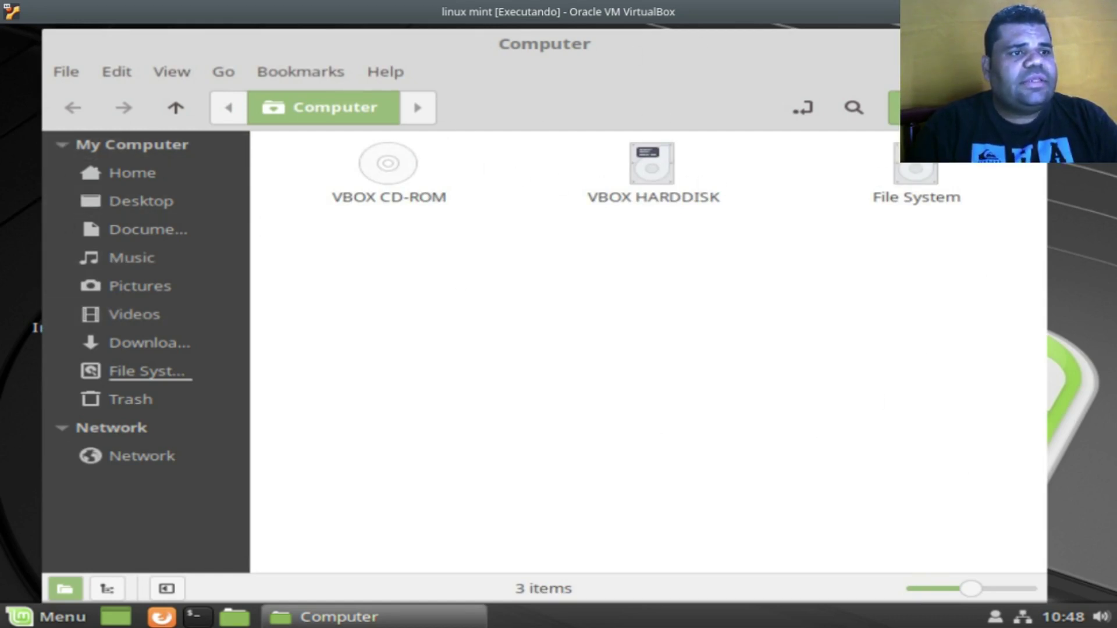
key("ctrl+w")
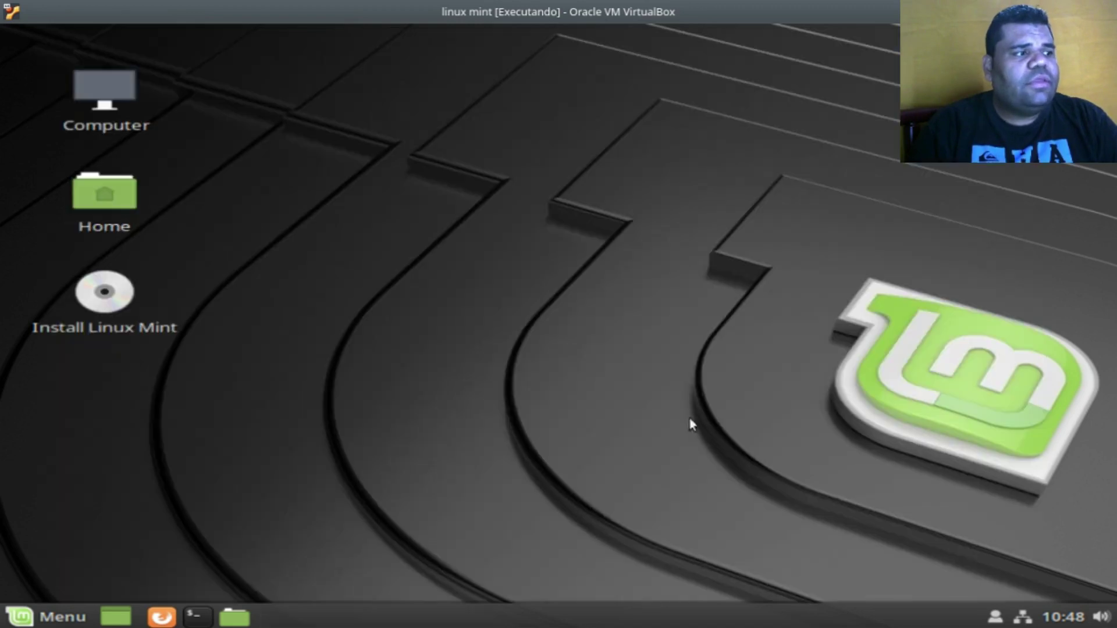
double_click(106, 186)
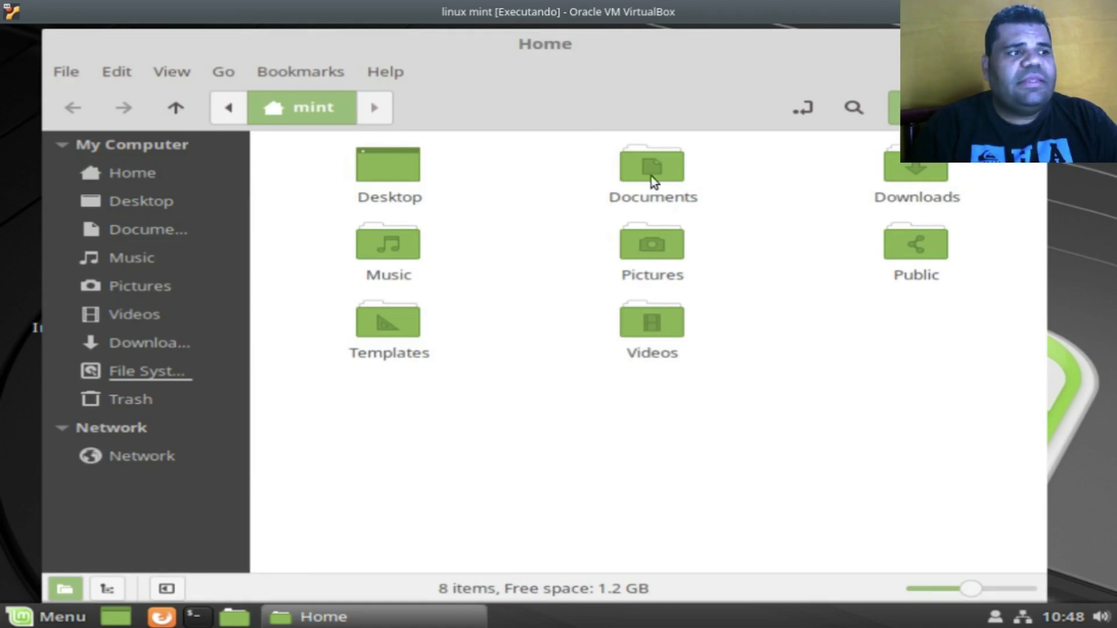
key("ctrl+w")
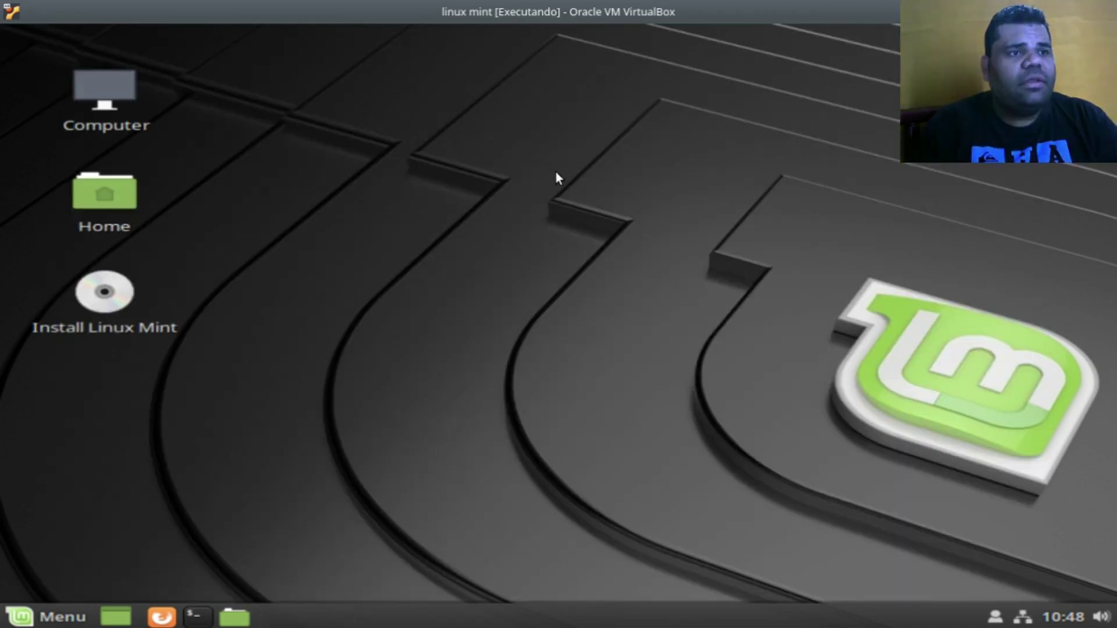
Set the desktop background to the Cartier picture from the Tara collection, with the virtual machine window maximized.
right_click(475, 150)
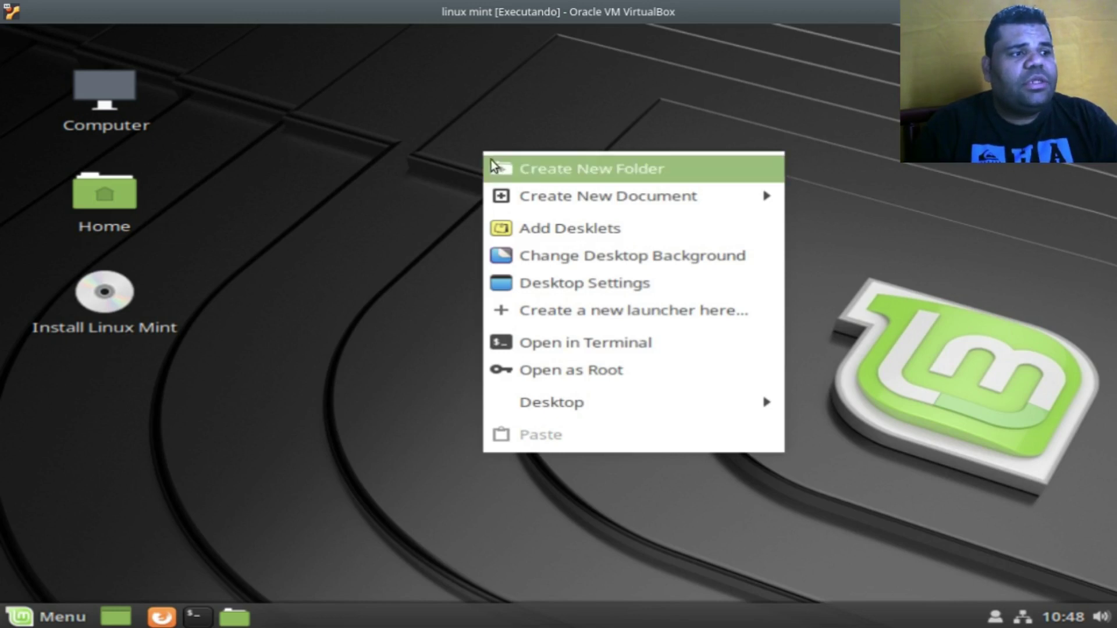
left_click(679, 260)
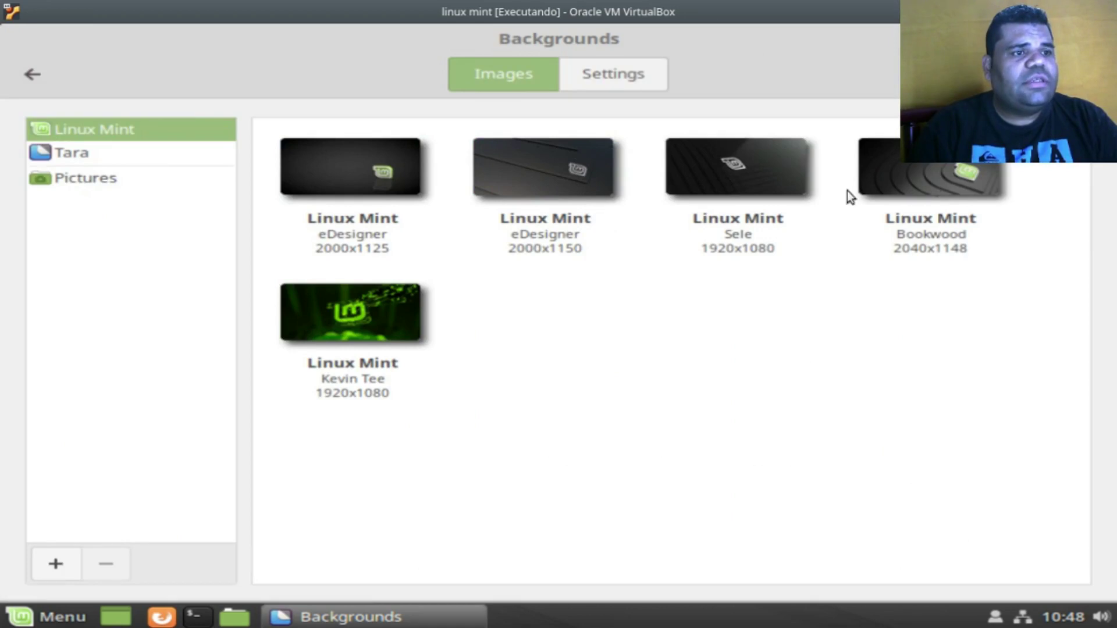
left_click(112, 161)
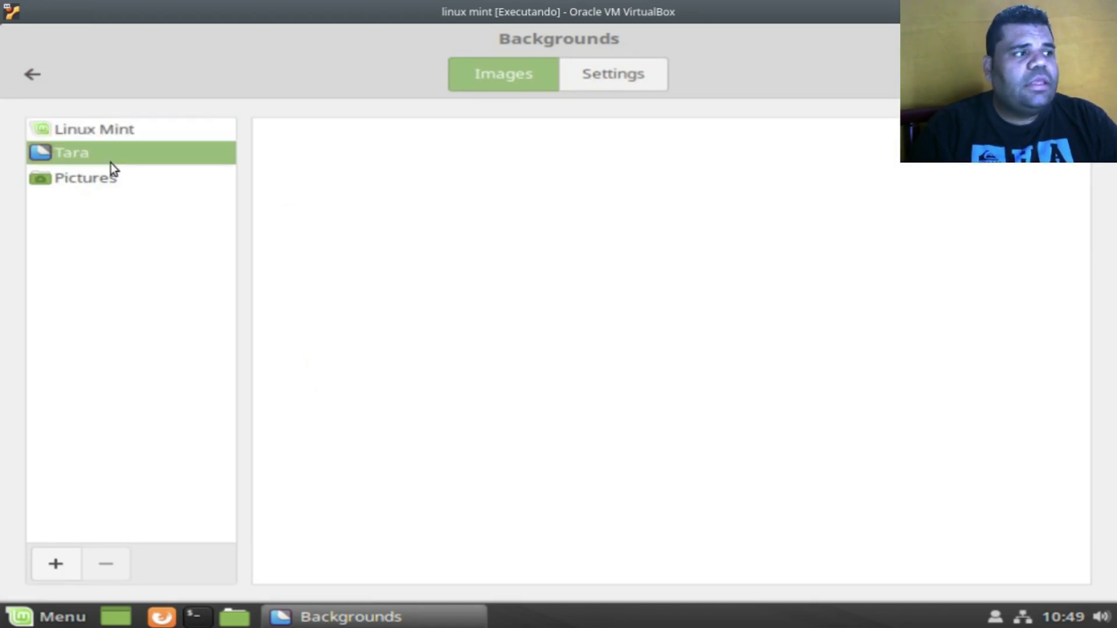
key("ctrl+c")
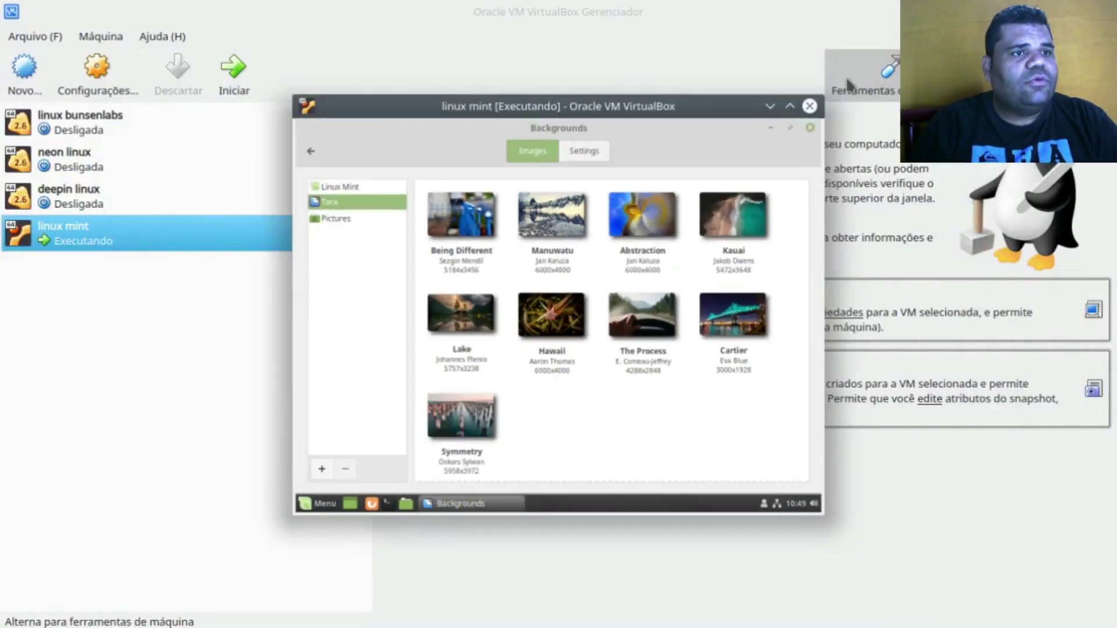
left_click(790, 106)
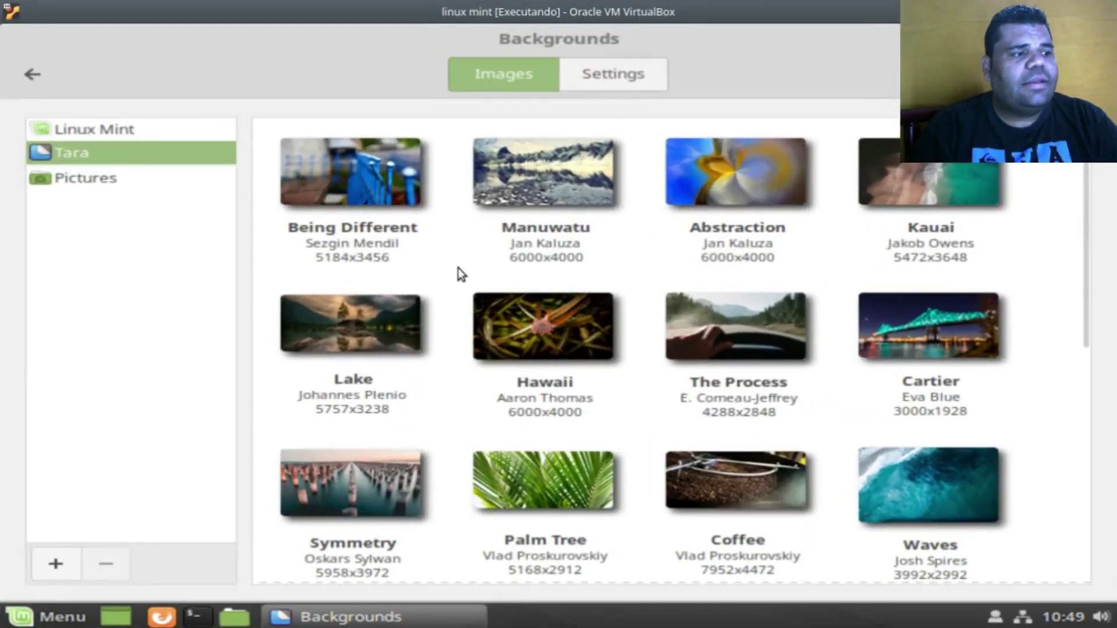
scroll(1079, 263, "down", 2)
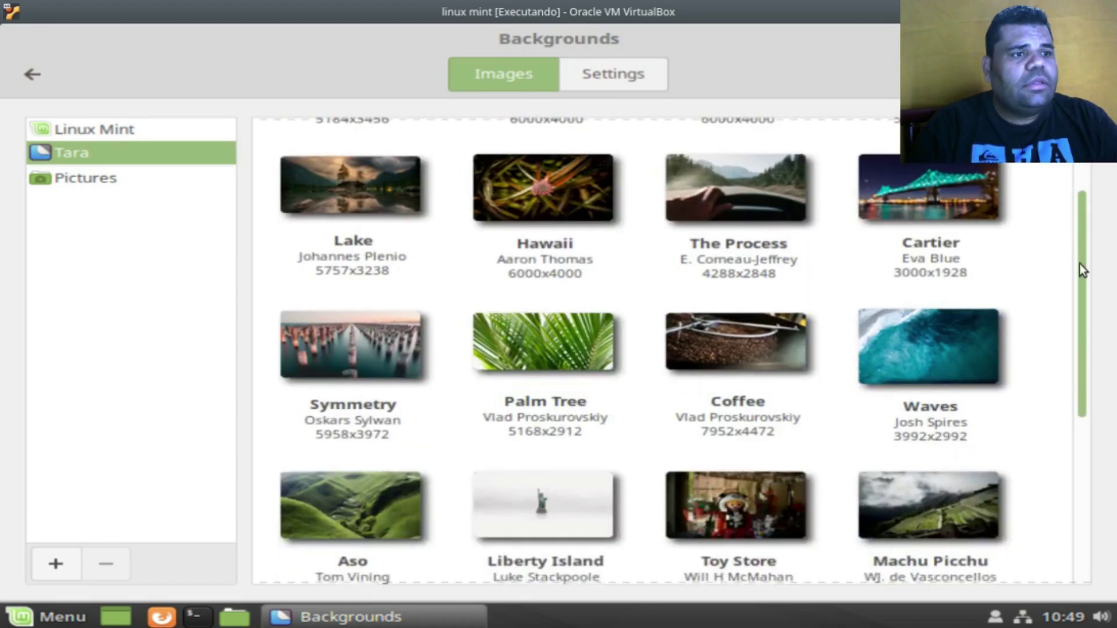
left_click_drag(1079, 265, 1076, 229)
left_click(969, 264)
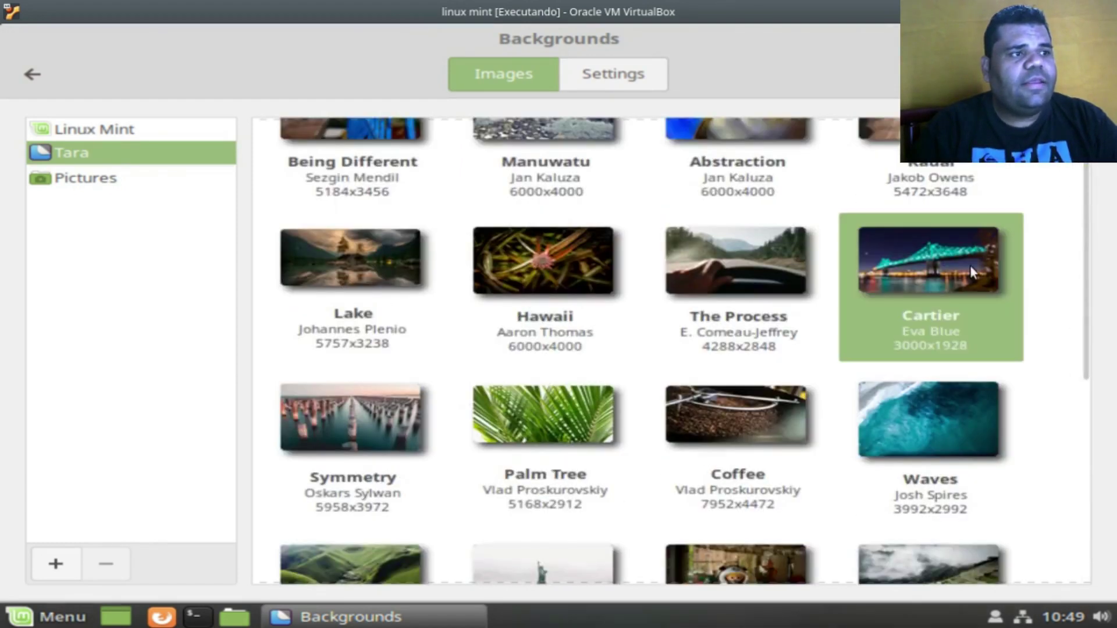
Look through more Tara wallpapers, check the chosen background on the bare desktop, and close the background settings.
left_click_drag(1086, 314, 1092, 512)
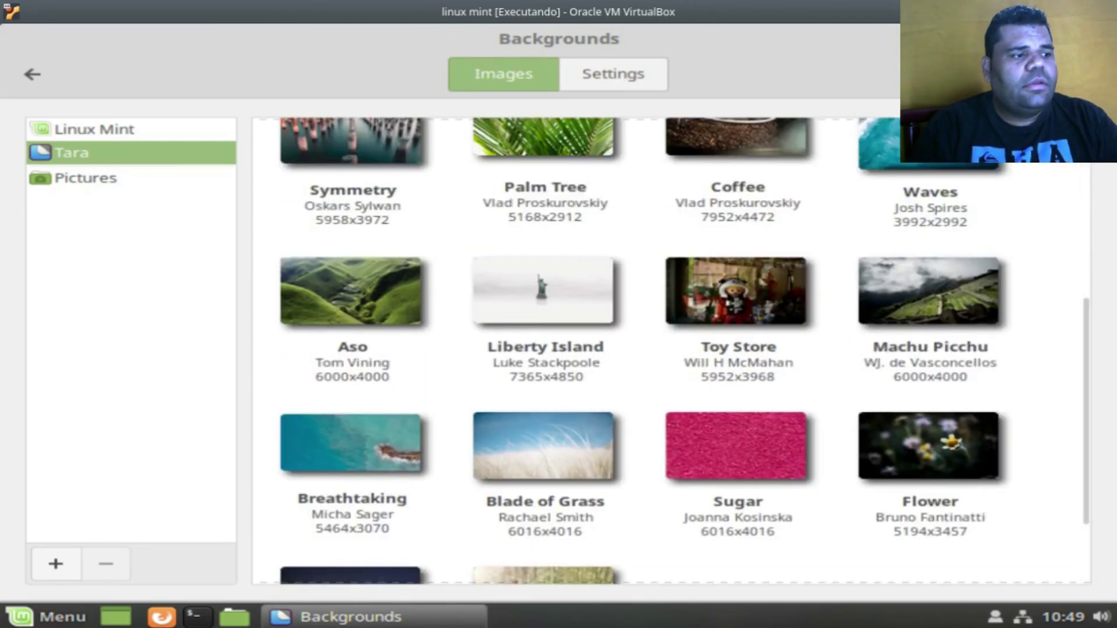
left_click(469, 622)
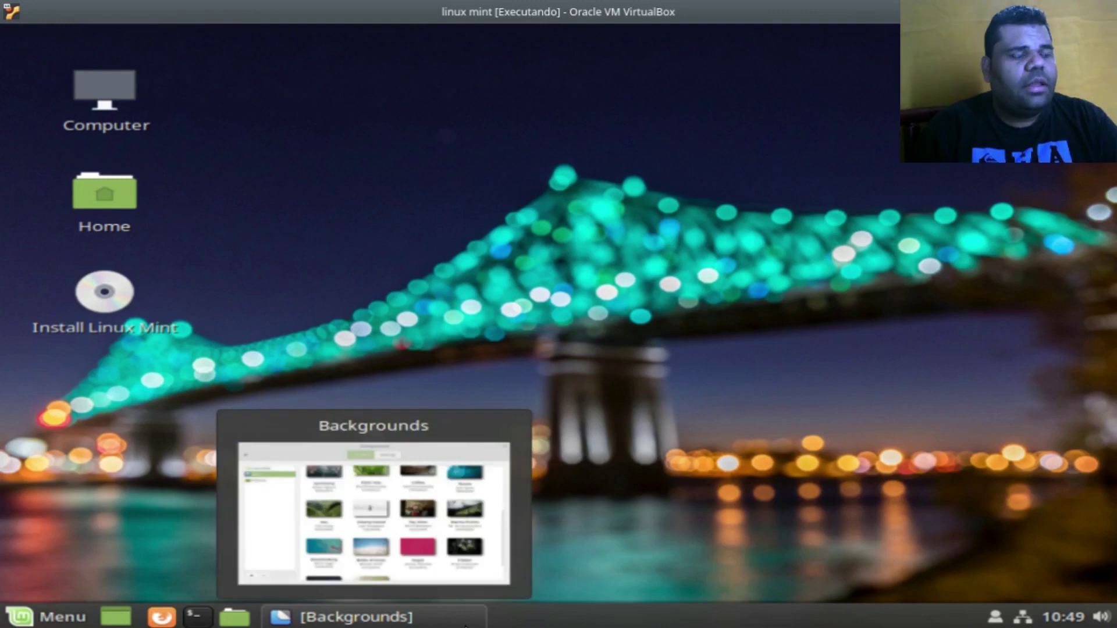
left_click(466, 621)
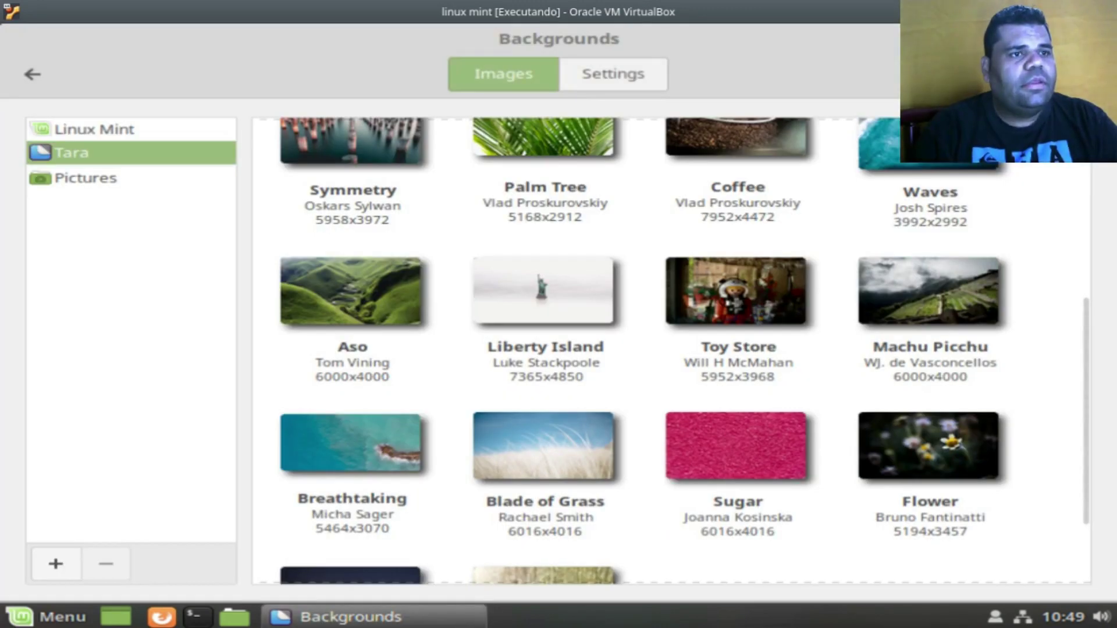
key("alt+F4")
View the desktop layout and icon settings, and close them without changing anything.
right_click(280, 147)
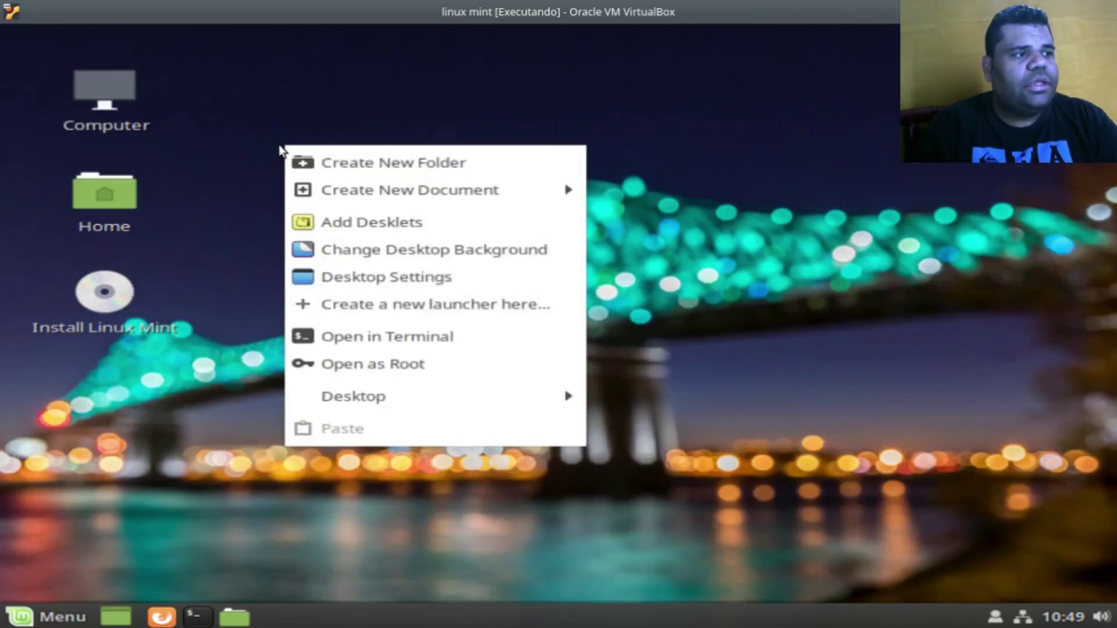
left_click(372, 278)
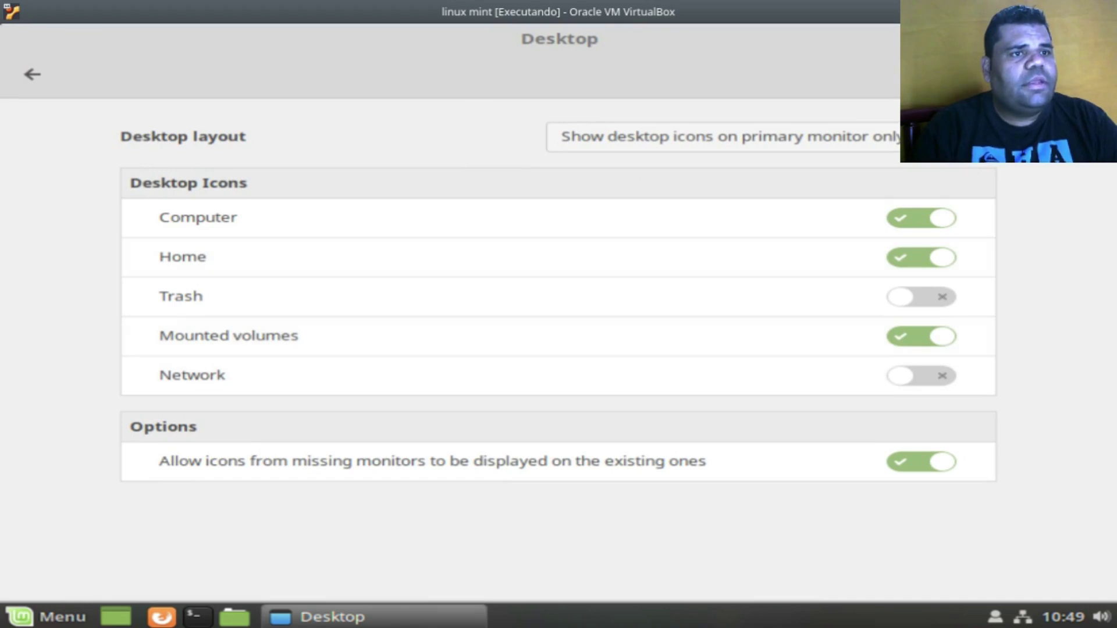
key("alt+F4")
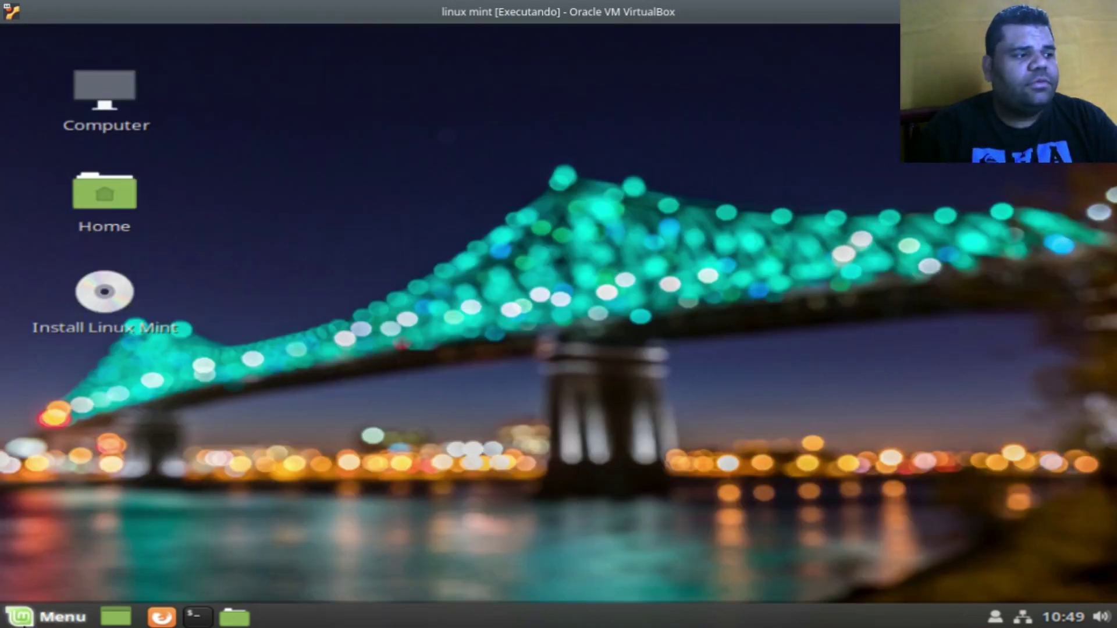
Open the application menu, search it for "configu" and clear the search.
left_click(21, 617)
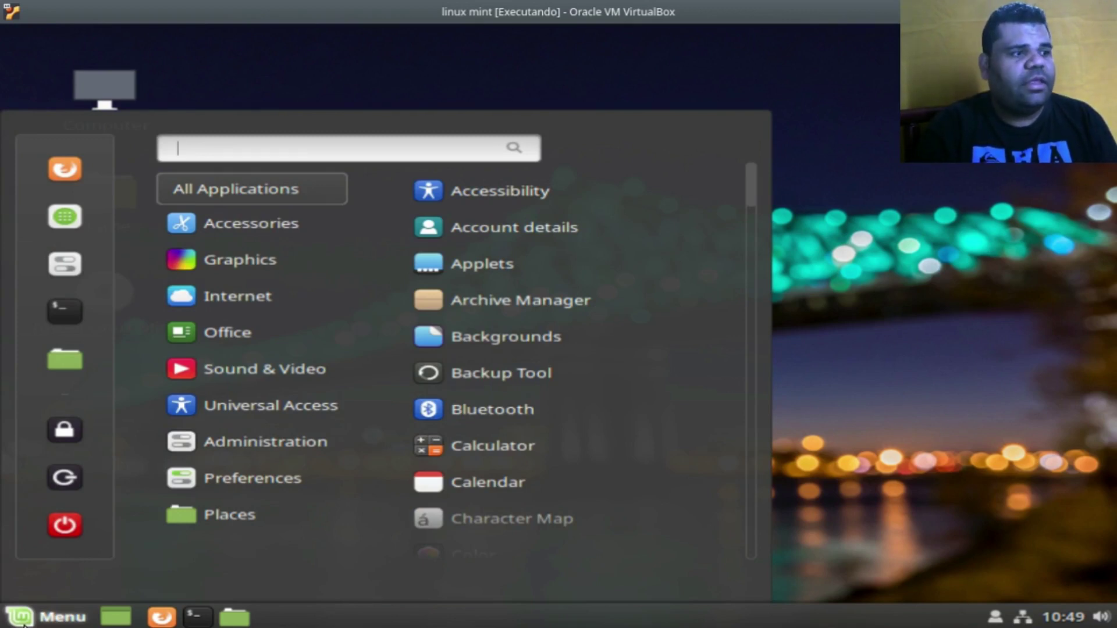
type("configu")
key("BackSpace")
key("BackSpace")
key("BackSpace")
key("BackSpace")
key("BackSpace")
key("BackSpace")
key("BackSpace")
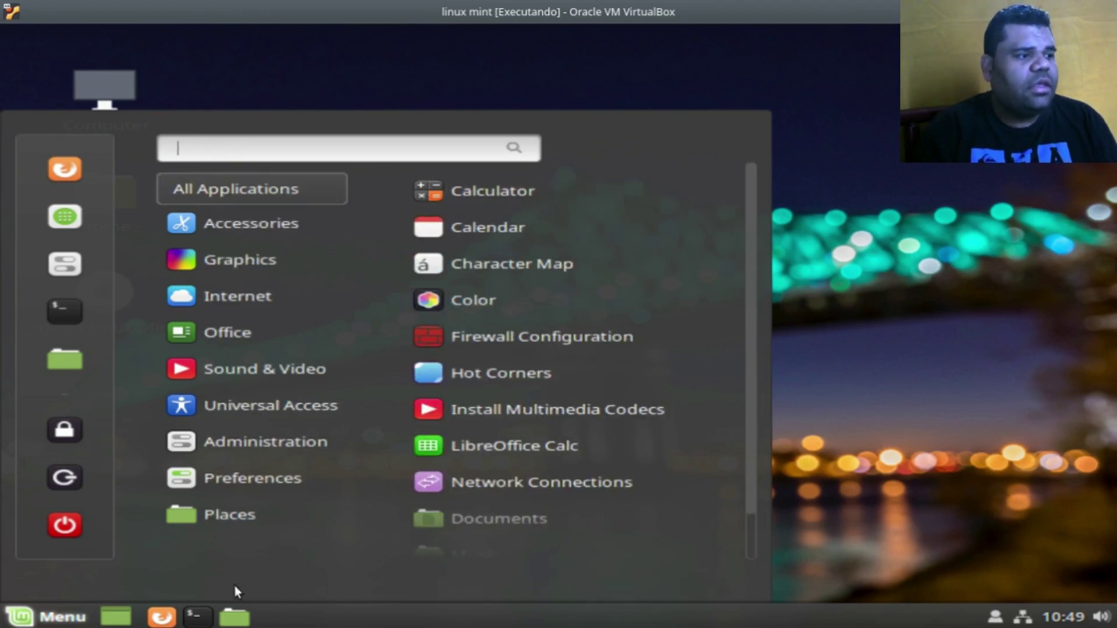
Look through the applications listed under the Preferences and Administration categories.
mouse_move(240, 460)
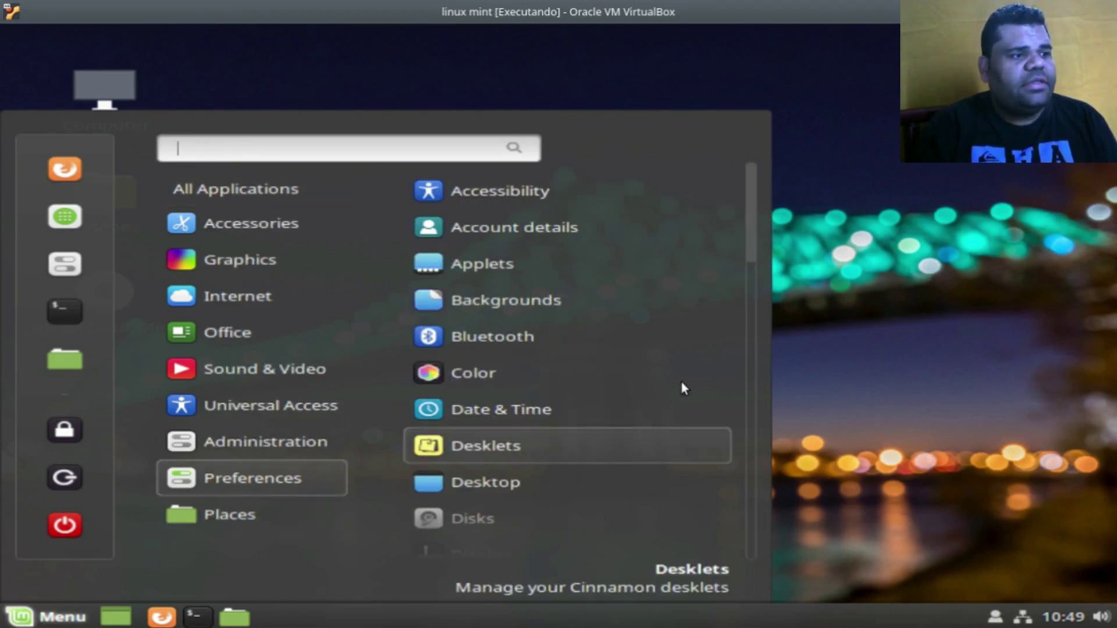
left_click_drag(749, 207, 737, 517)
mouse_move(251, 443)
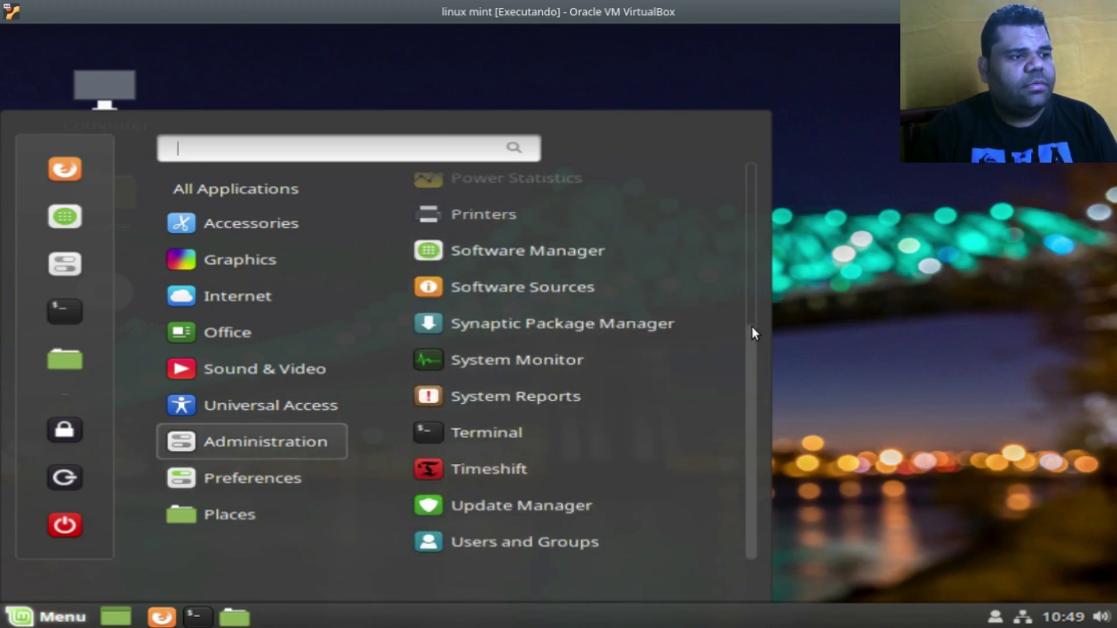
left_click(748, 279)
left_click_drag(745, 324, 732, 541)
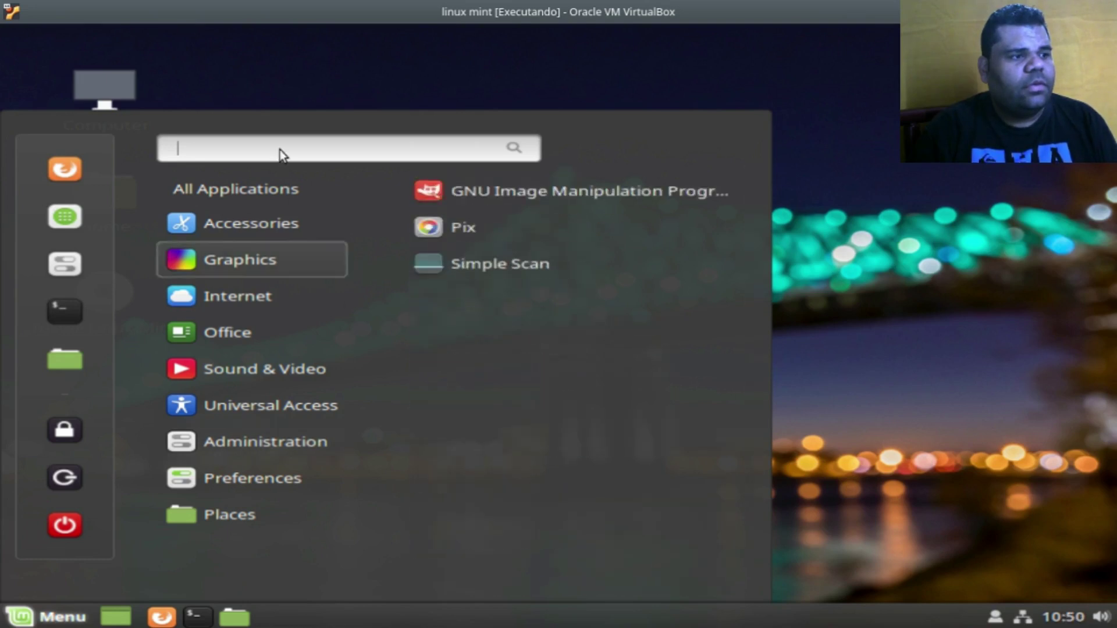
Find the Display settings, set the screen resolution to 1280 x 800 (16:10) and keep the new configuration.
type("display")
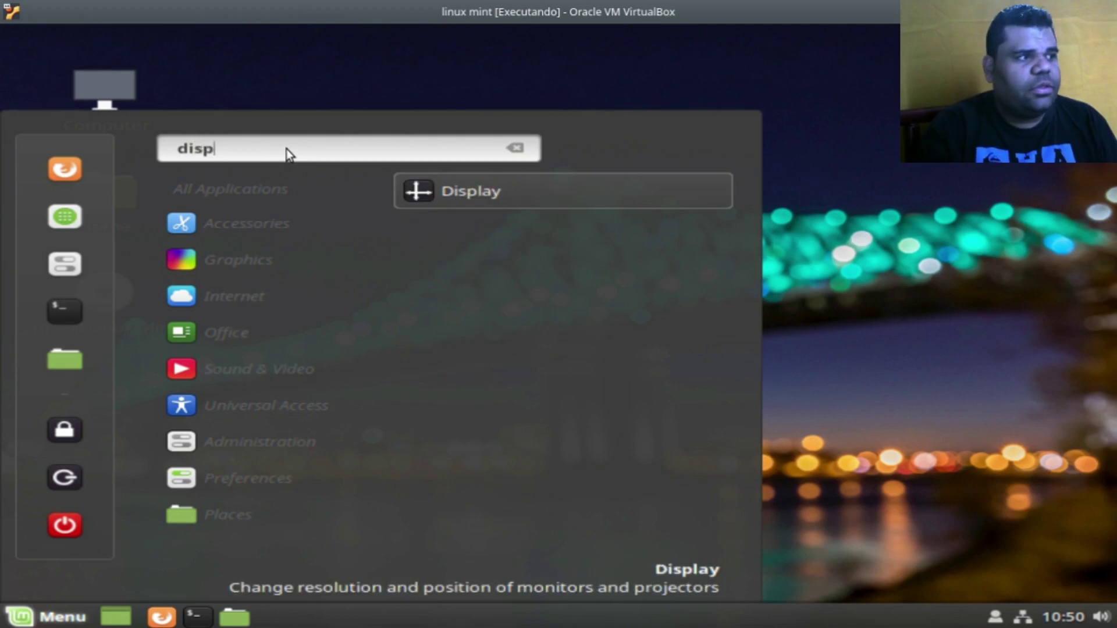
left_click(475, 184)
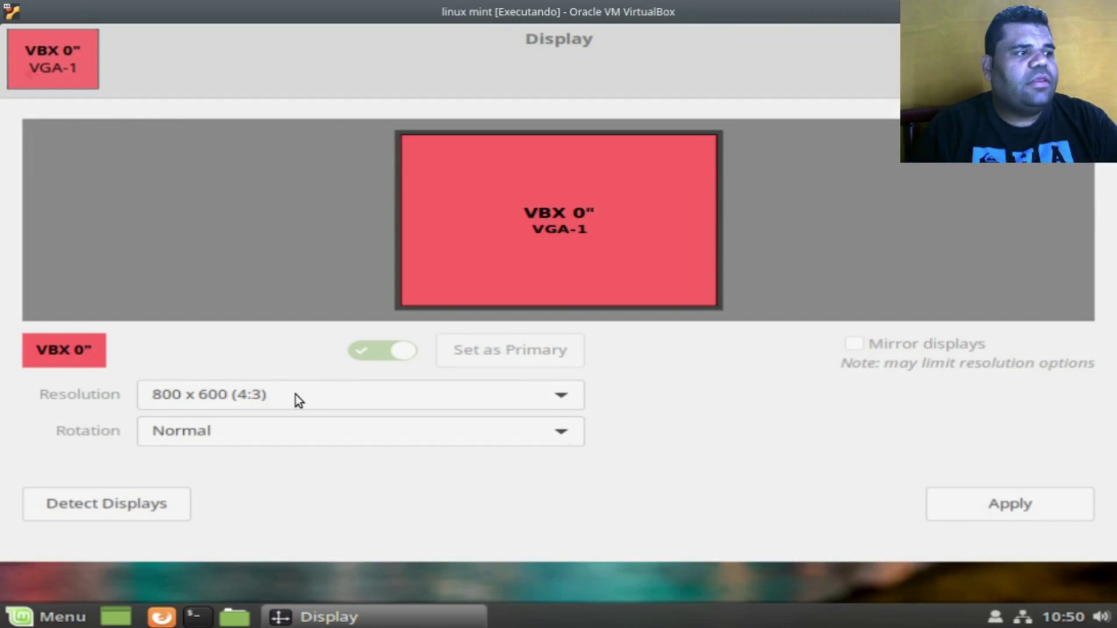
left_click(295, 395)
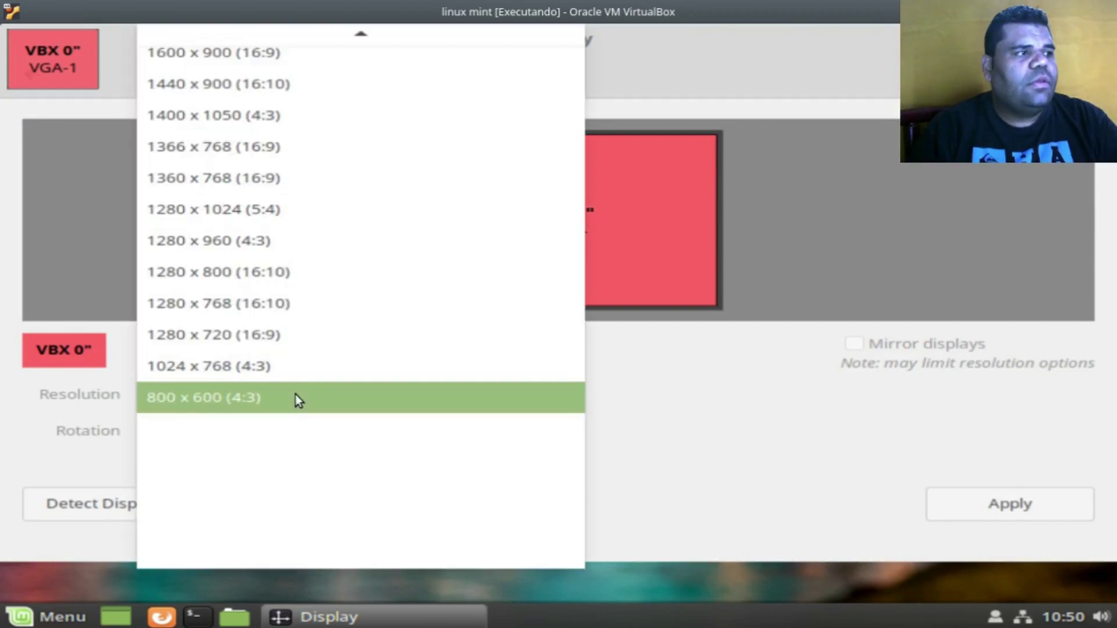
left_click(290, 273)
left_click(998, 504)
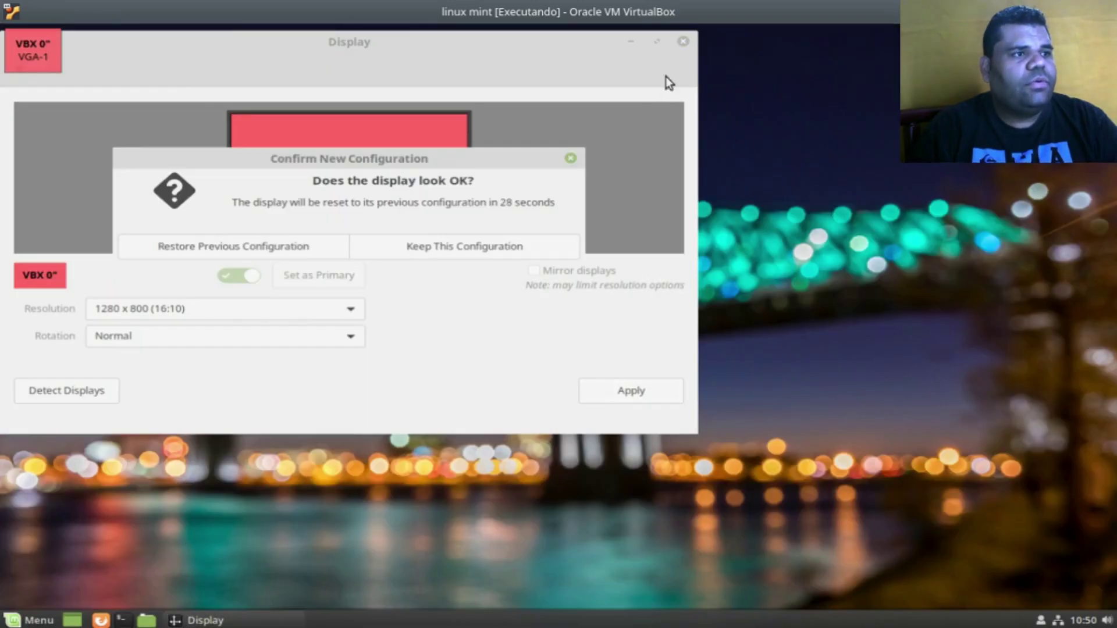
left_click(683, 41)
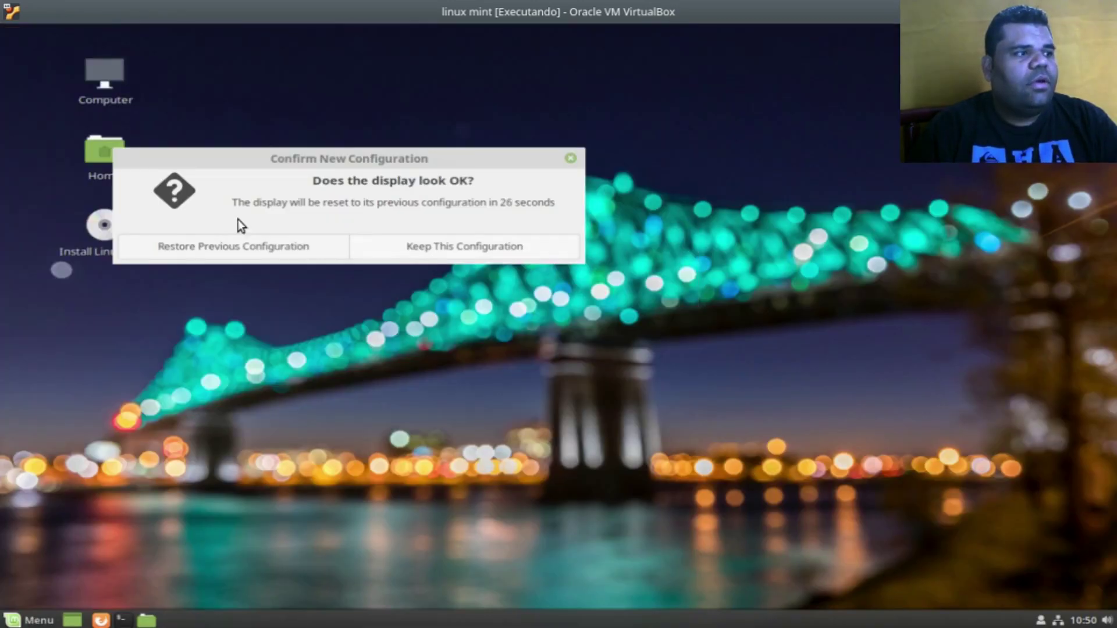
left_click(459, 241)
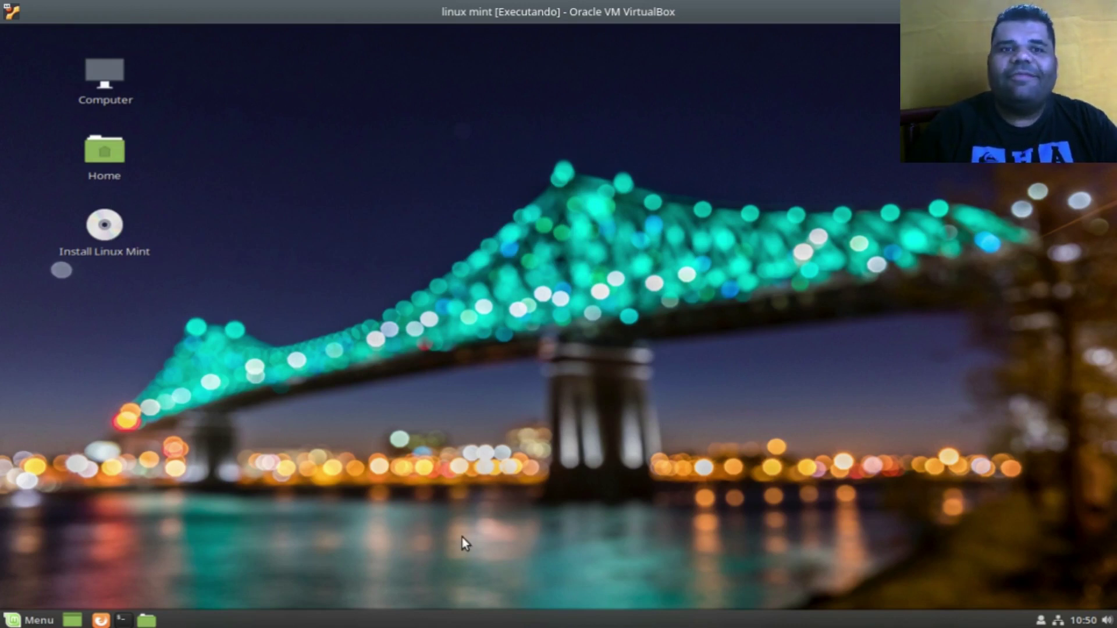
Look through the Places and Accessories categories of the application menu, and open and close a terminal.
left_click(8, 621)
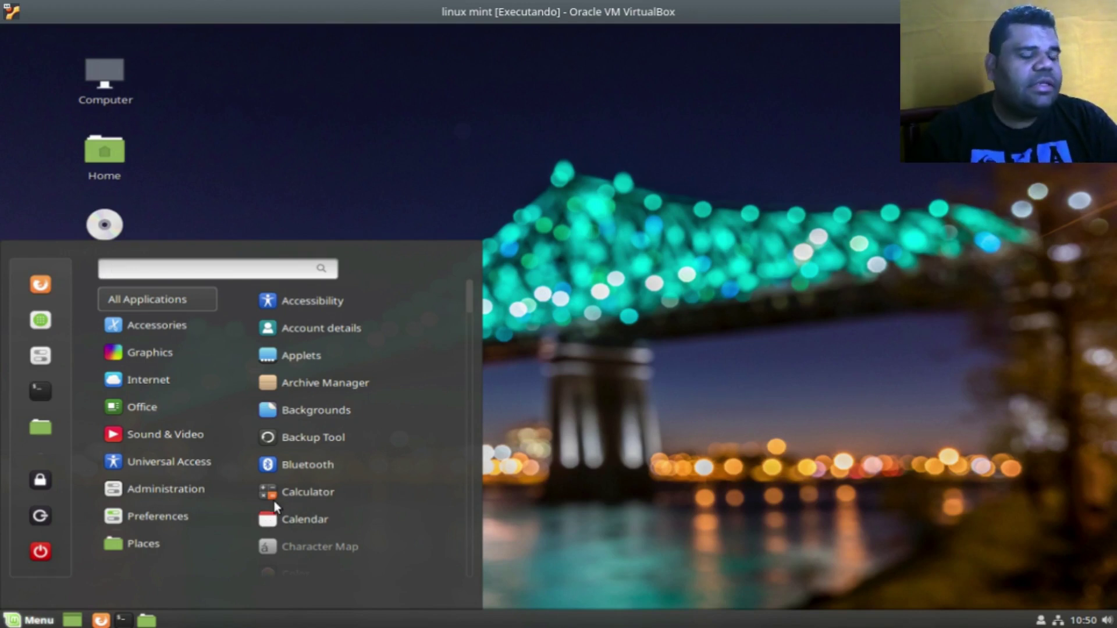
mouse_move(145, 543)
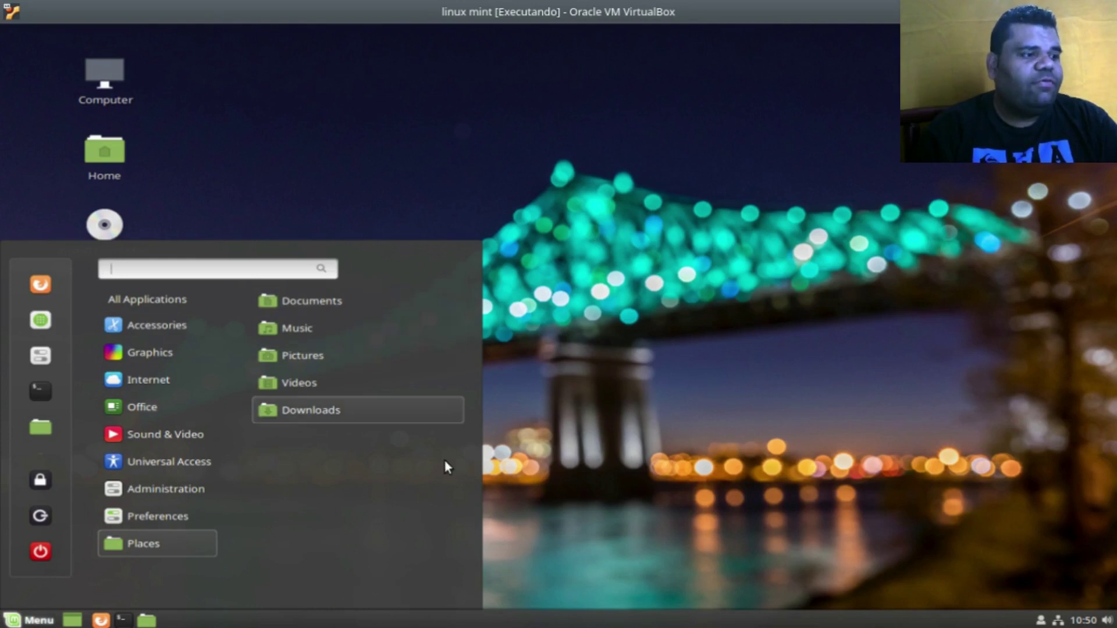
mouse_move(117, 324)
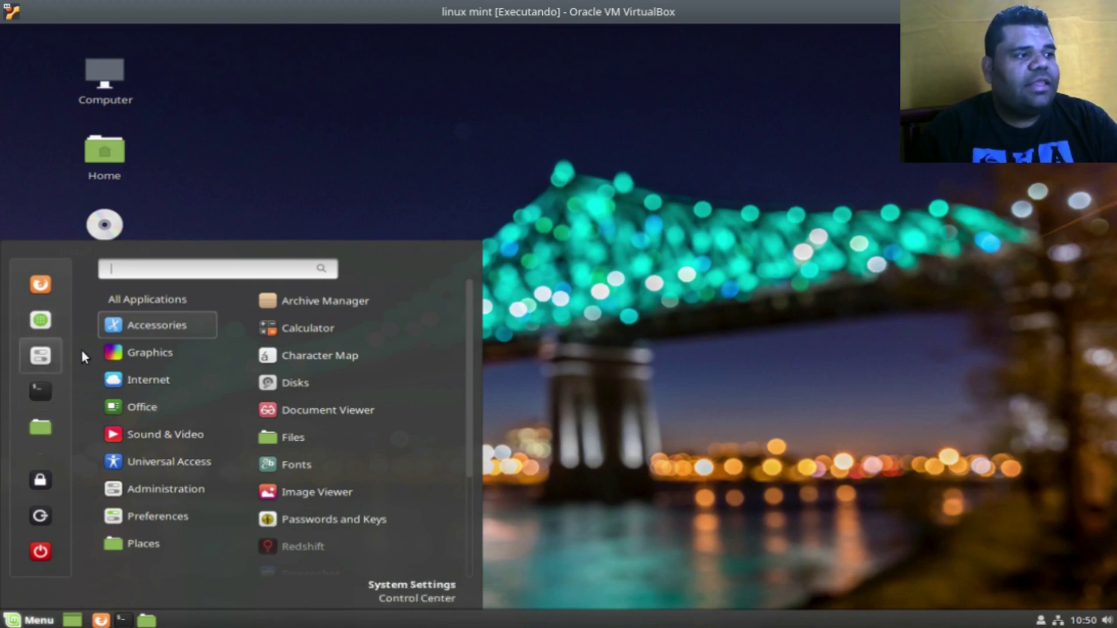
left_click(40, 393)
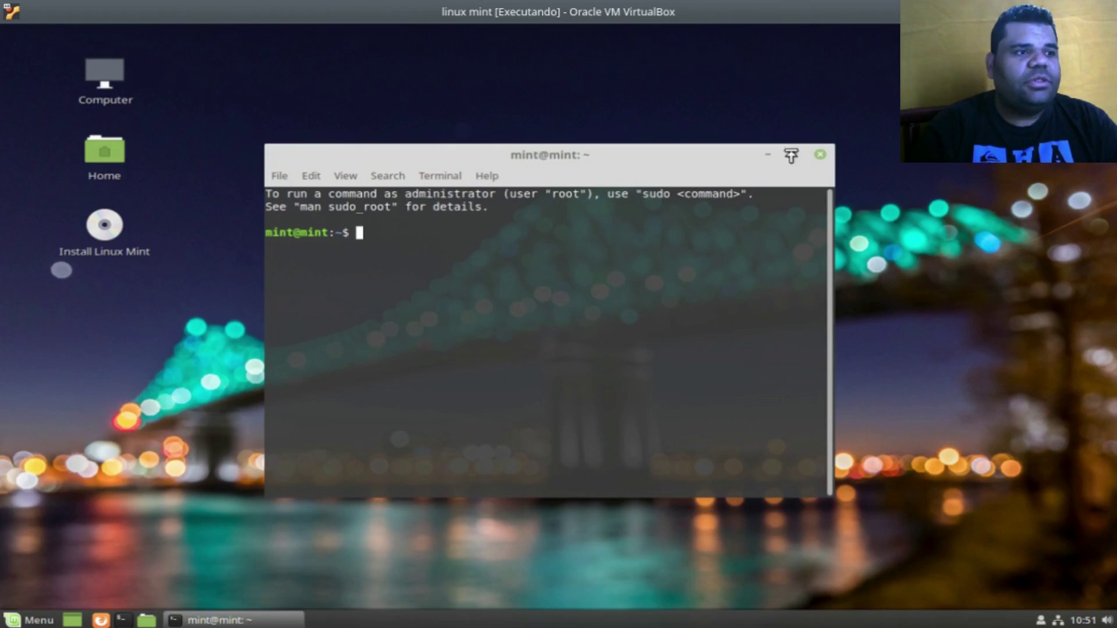
left_click(819, 155)
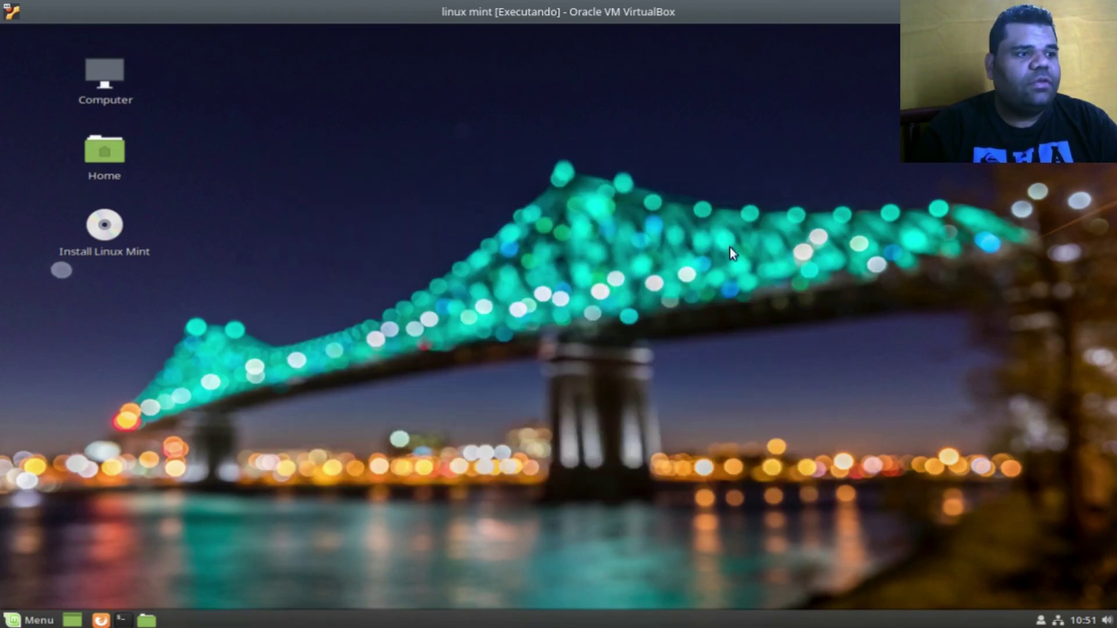
Open System Settings maximized and review the Effects settings, including the list of effects styles and the customization page.
left_click(6, 616)
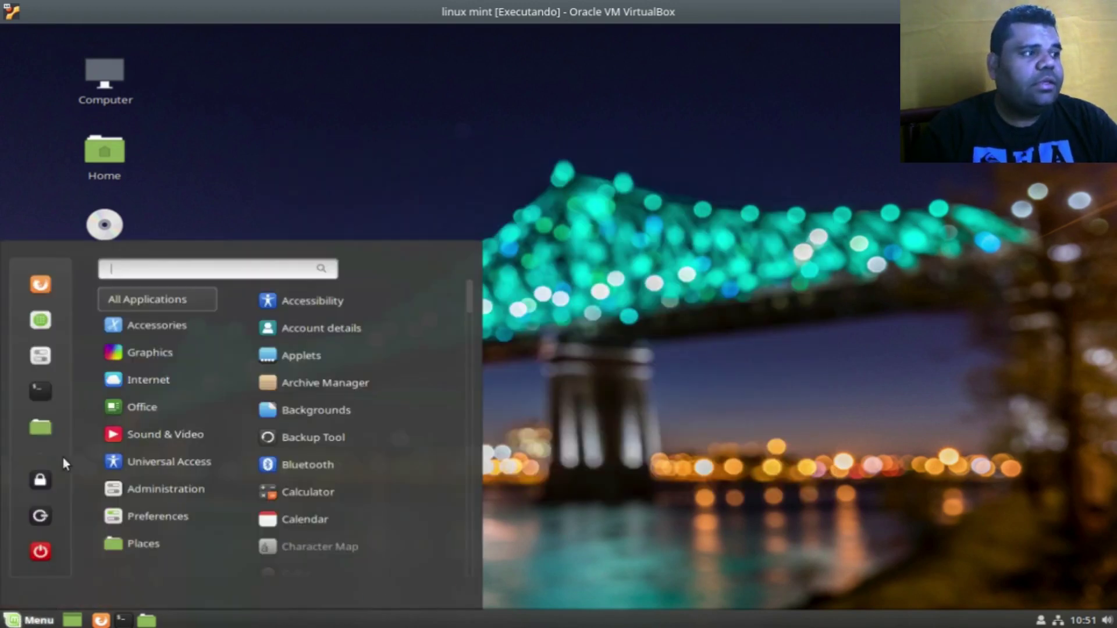
left_click(56, 357)
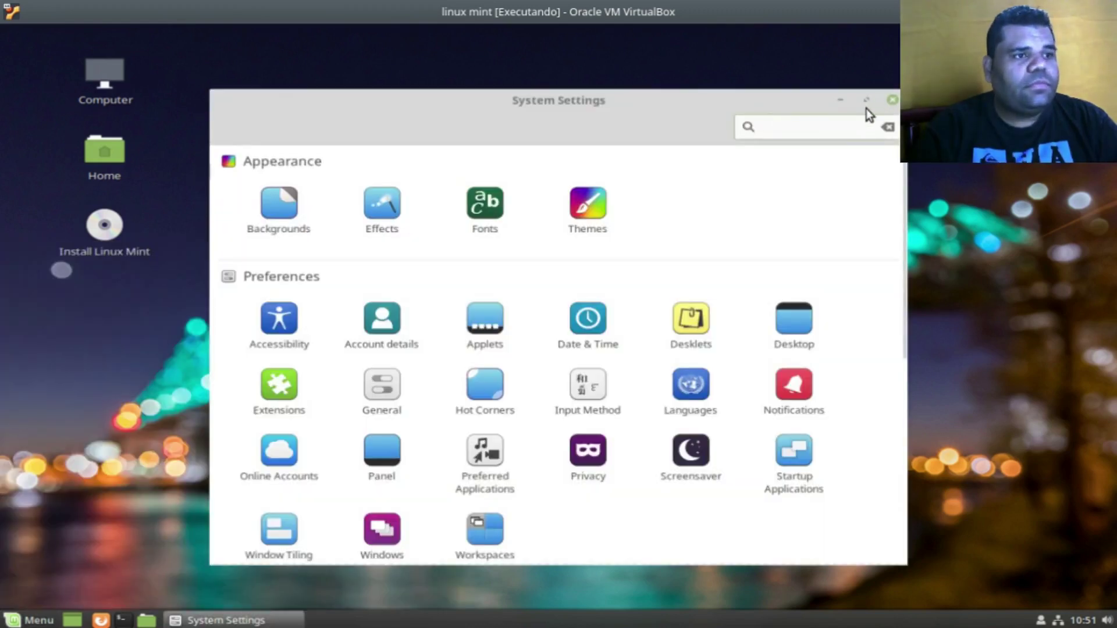
left_click(867, 106)
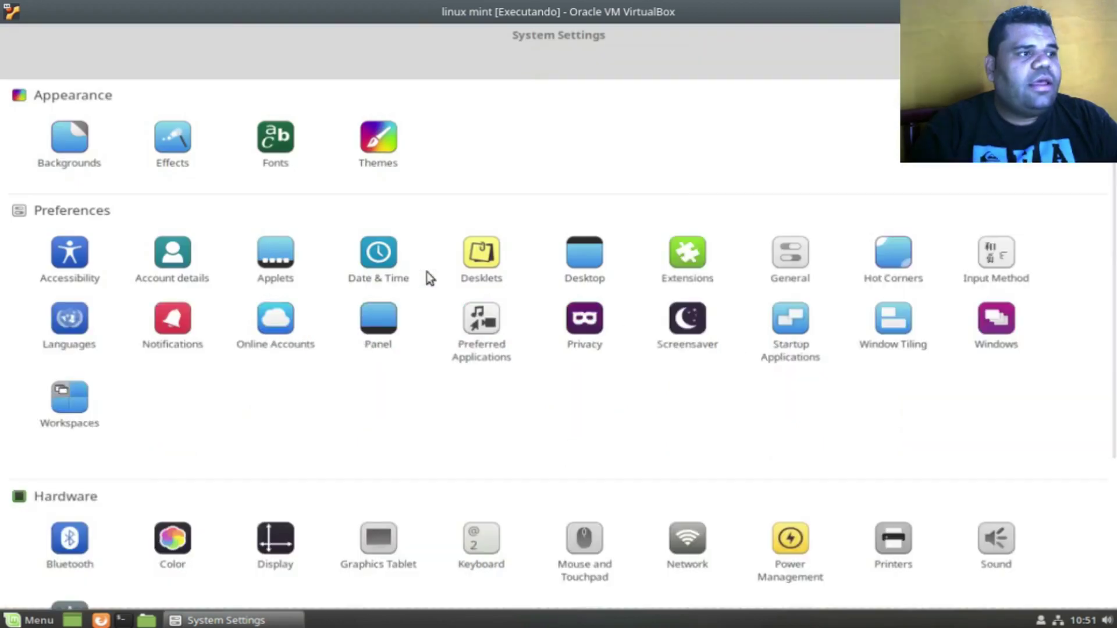
left_click(183, 137)
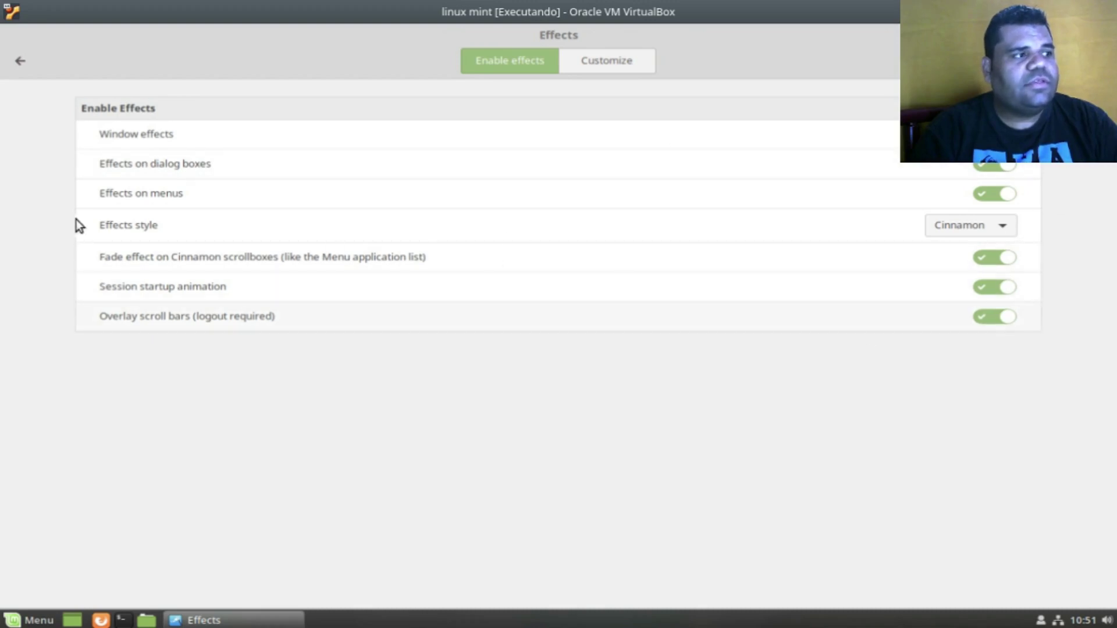
left_click(944, 224)
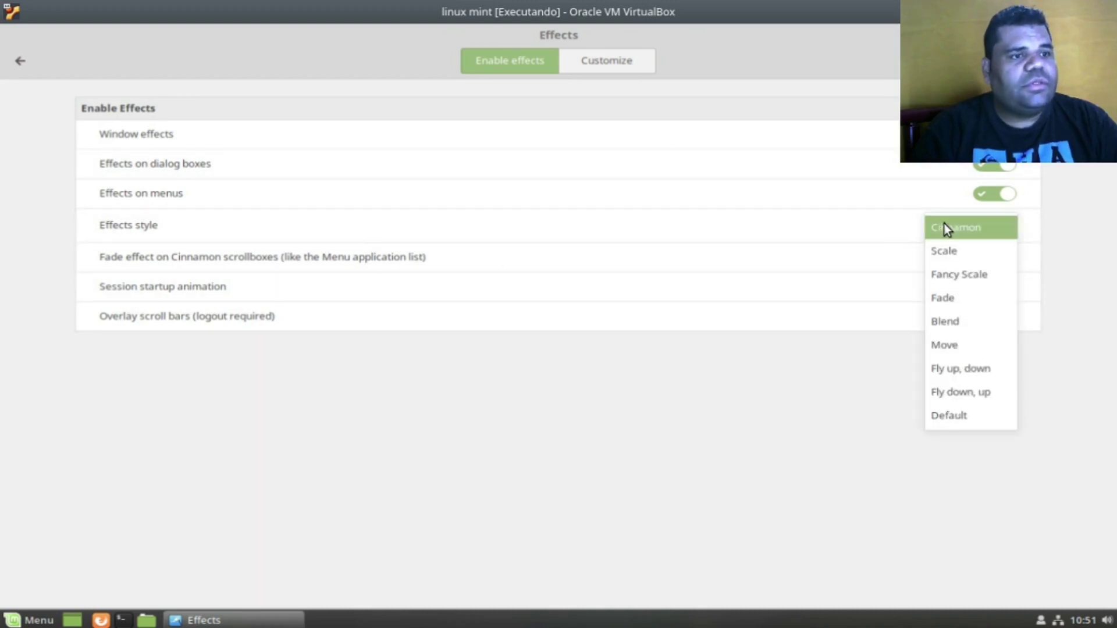
left_click(699, 389)
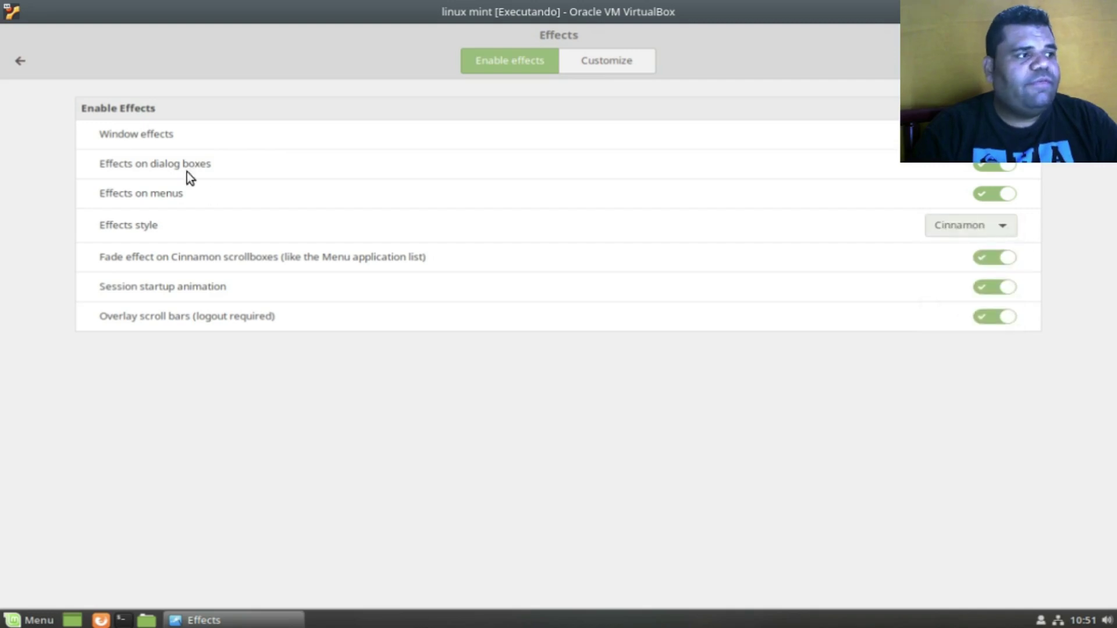
left_click(26, 62)
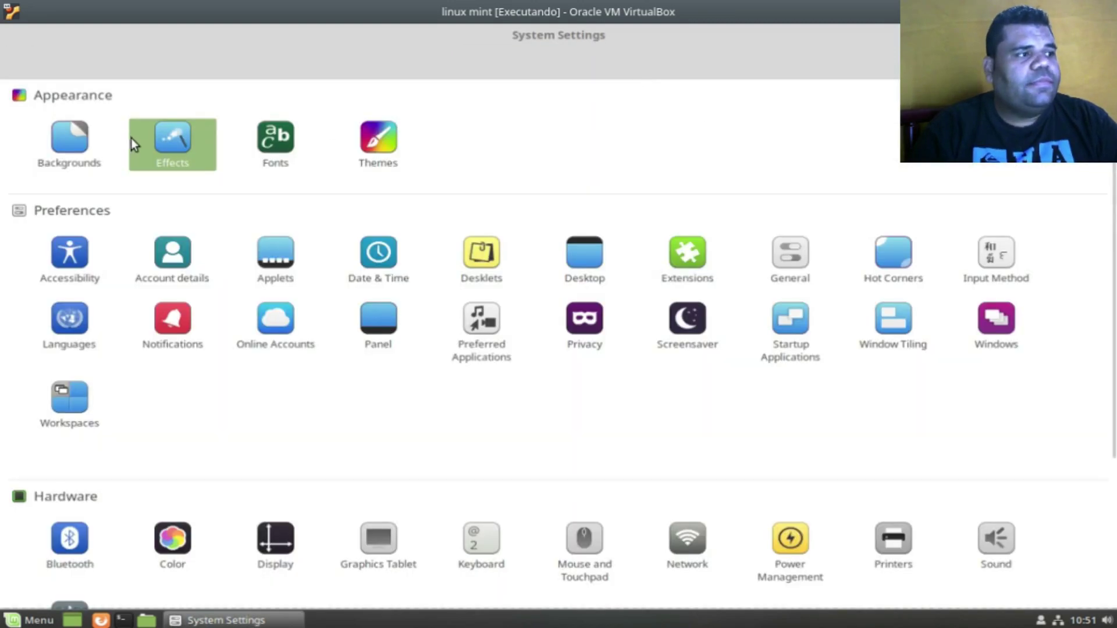
left_click(162, 137)
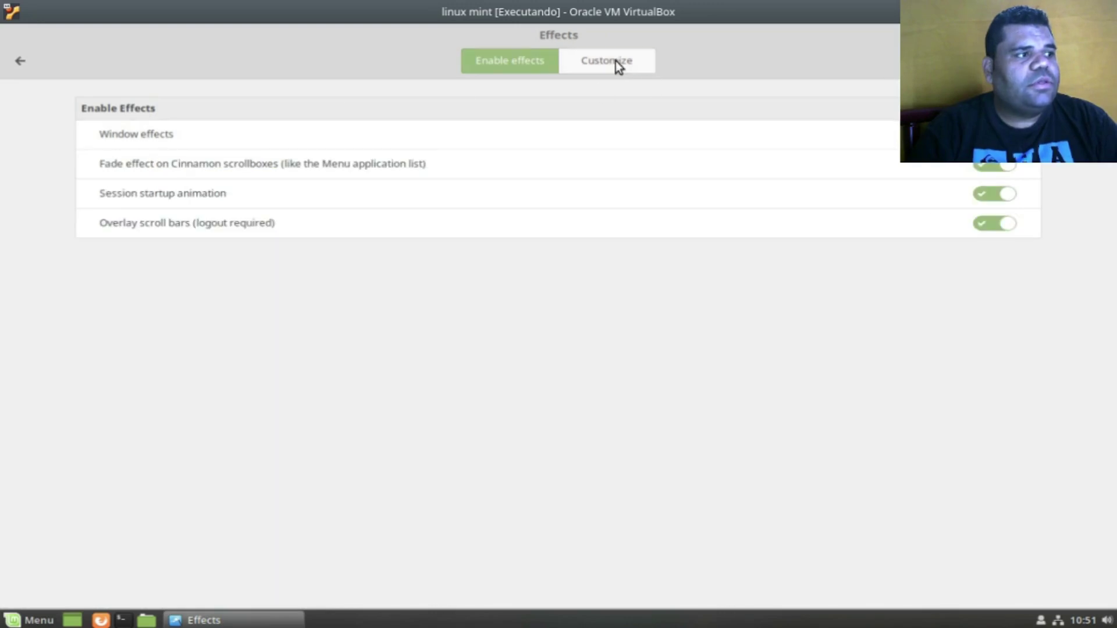
left_click(615, 61)
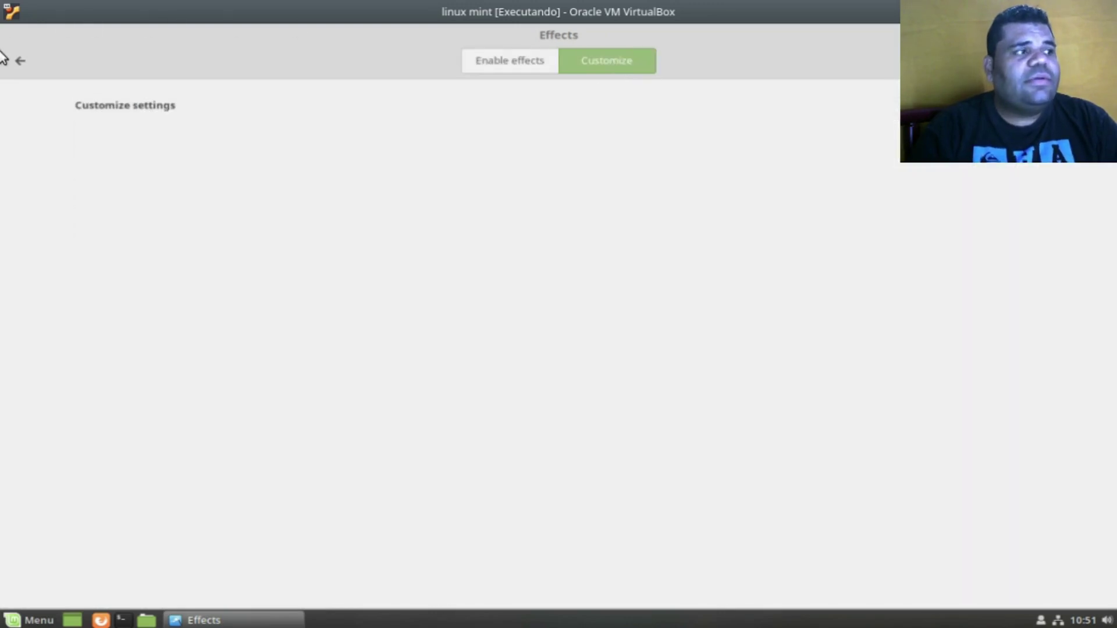
left_click(26, 64)
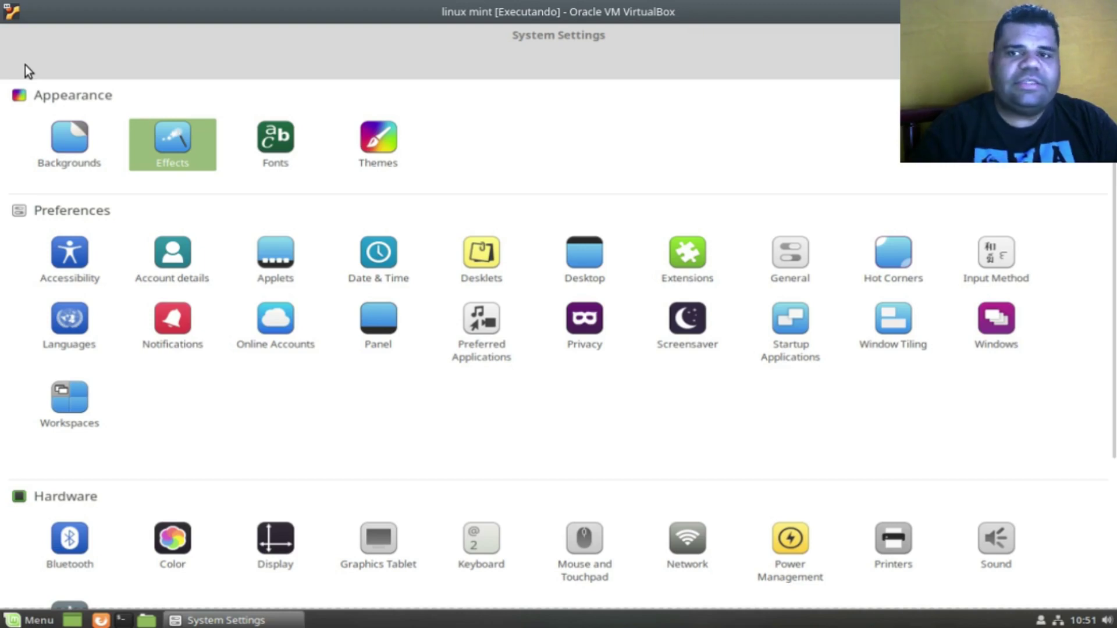
In the Themes settings, try the Mint-X-Aqua icon theme and settle on Mint-X for the icons.
left_click(366, 142)
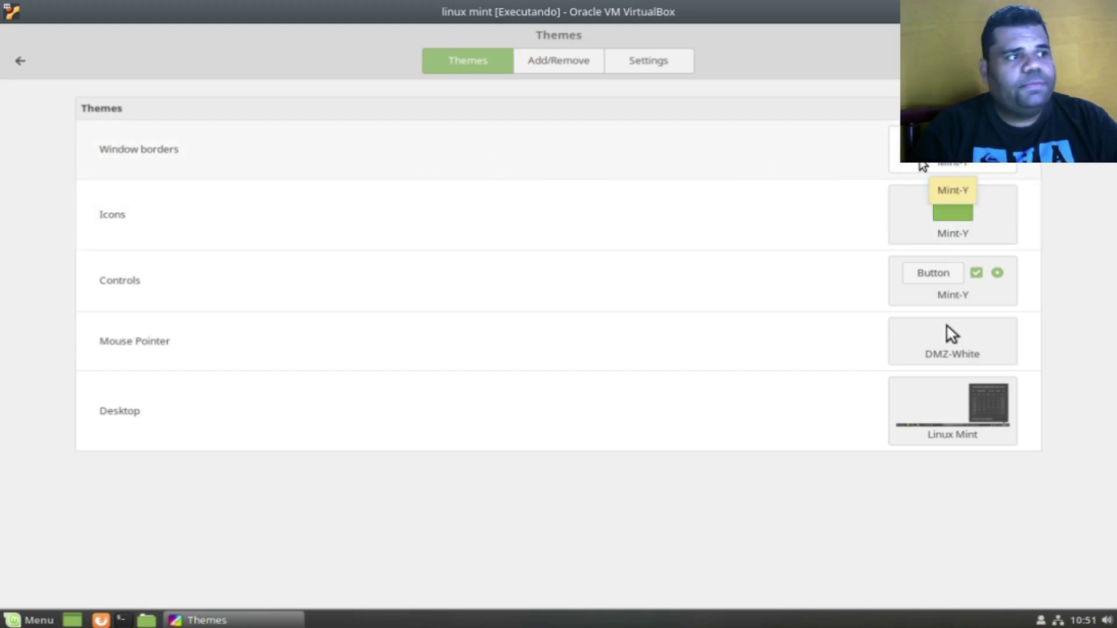
left_click(919, 229)
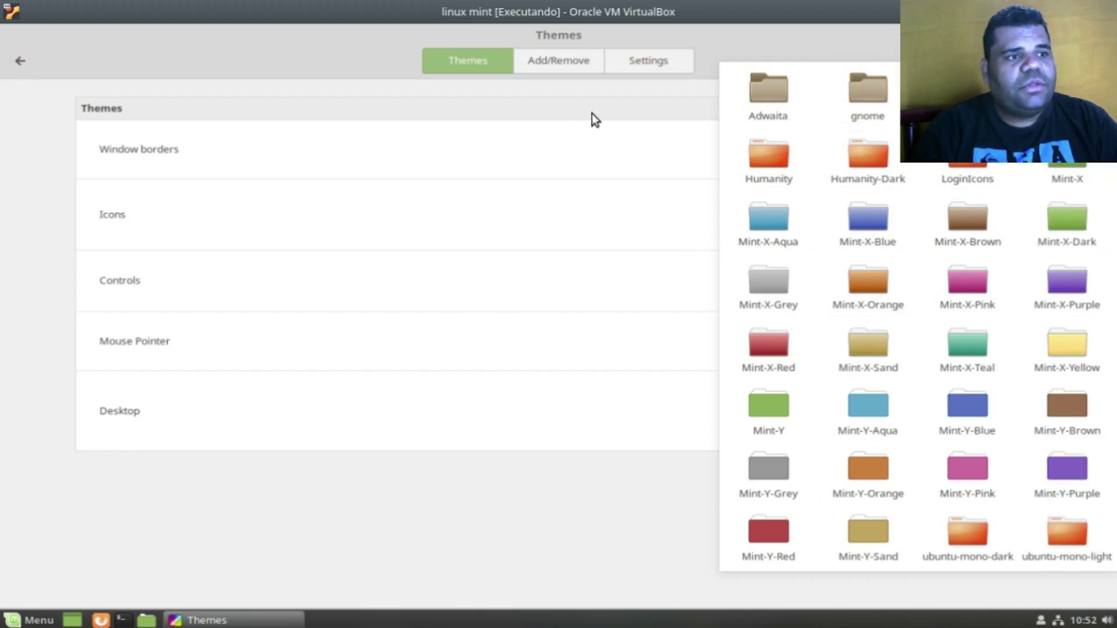
left_click(782, 234)
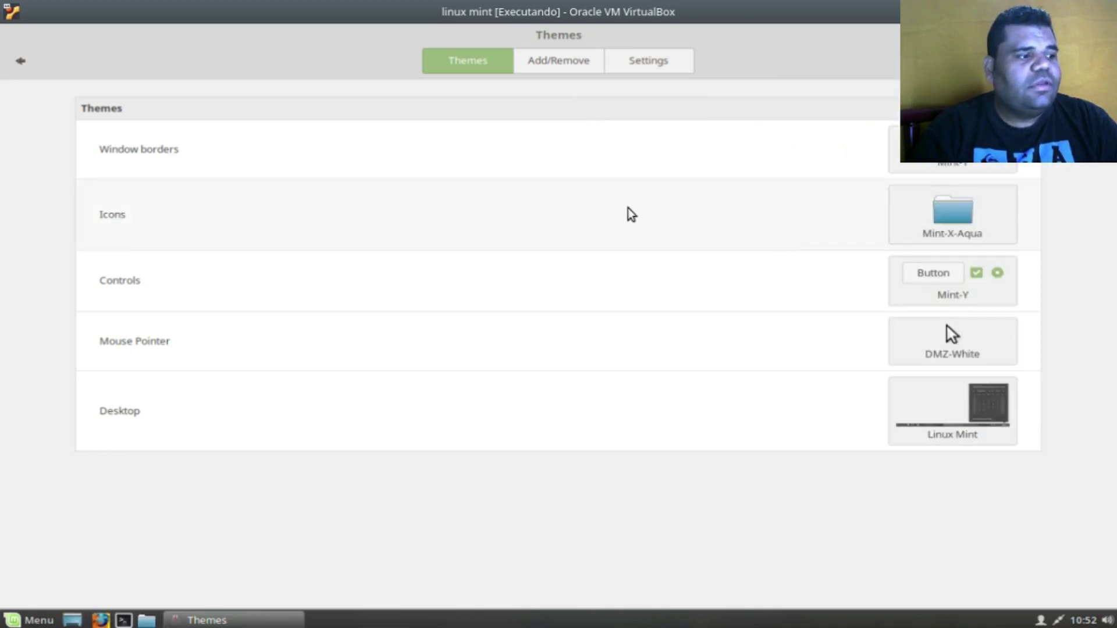
left_click(935, 218)
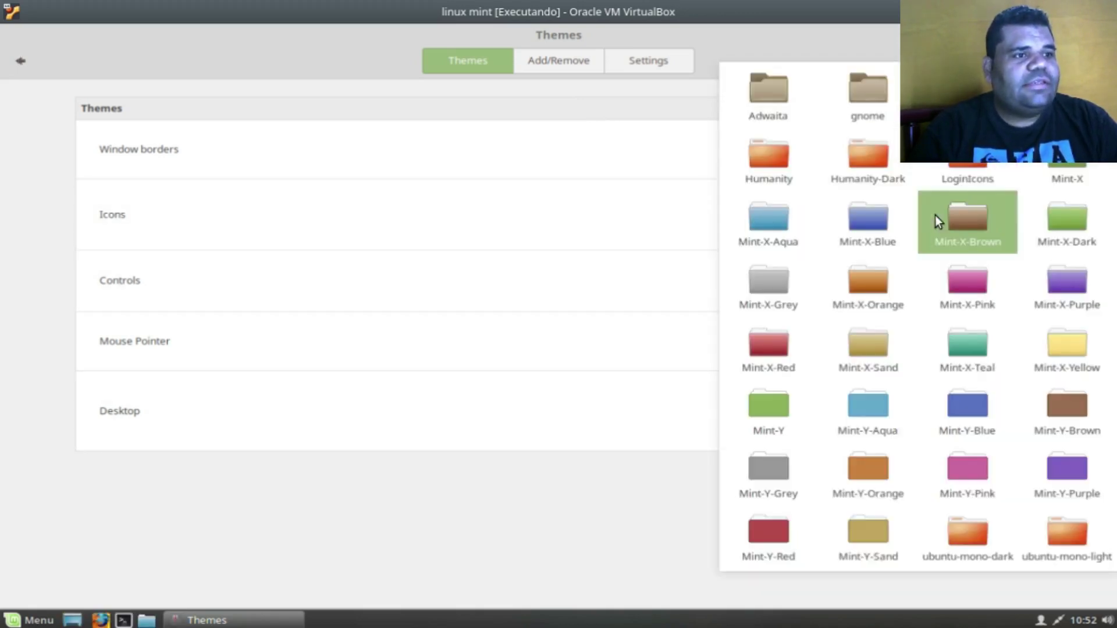
left_click(1062, 174)
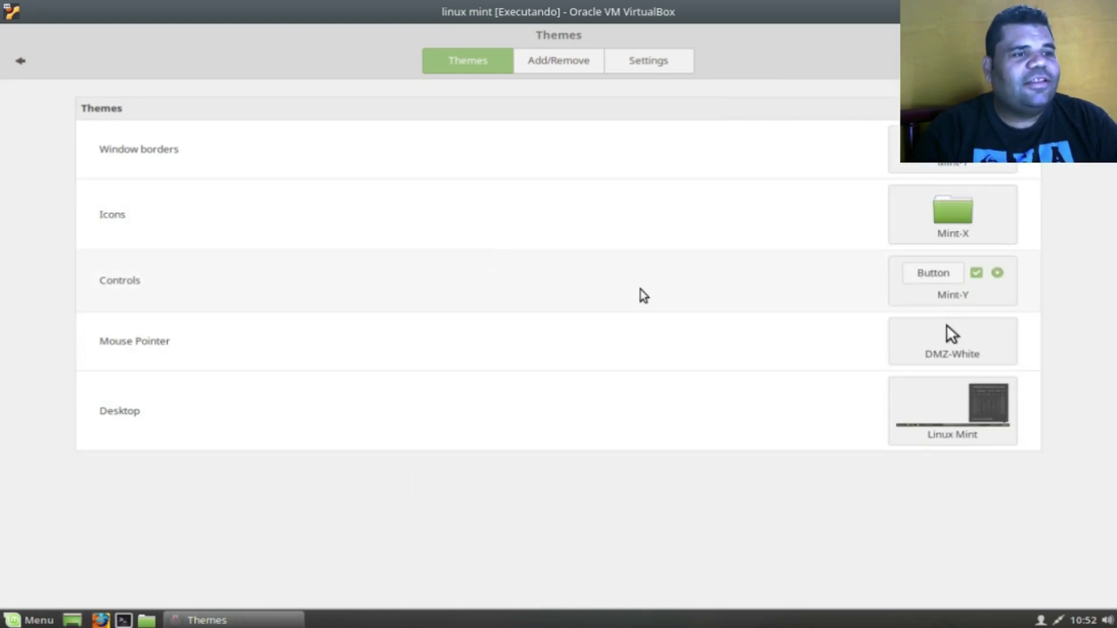
Browse the desktop themes, the downloadable themes with an updated cache, and the miscellaneous theme options, and return to System Settings.
left_click(1002, 411)
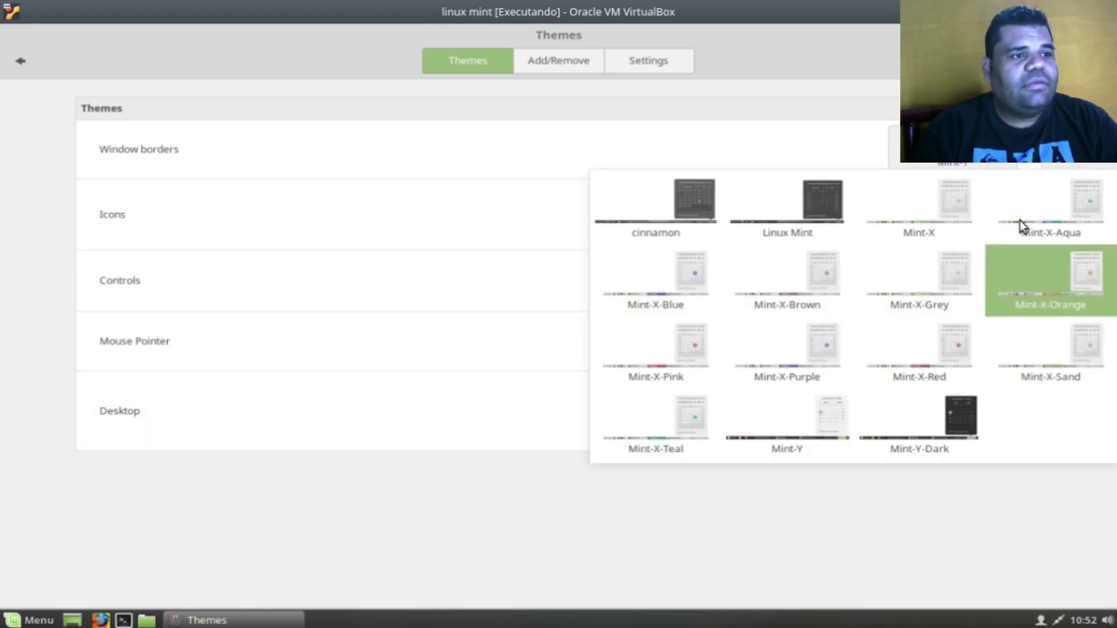
left_click(1015, 556)
left_click(590, 60)
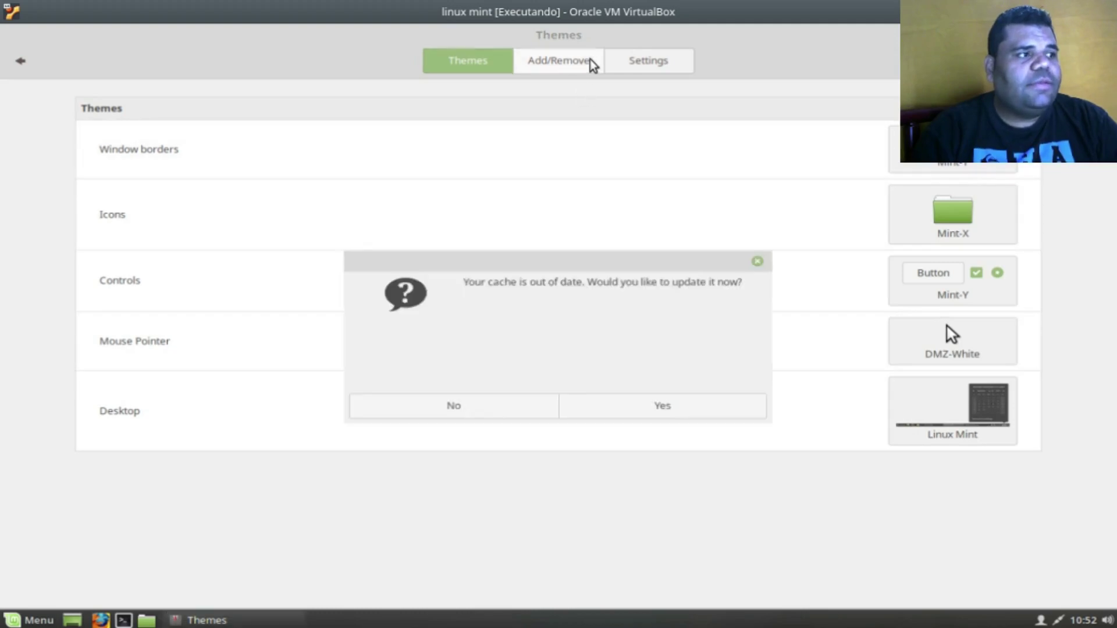
left_click(679, 406)
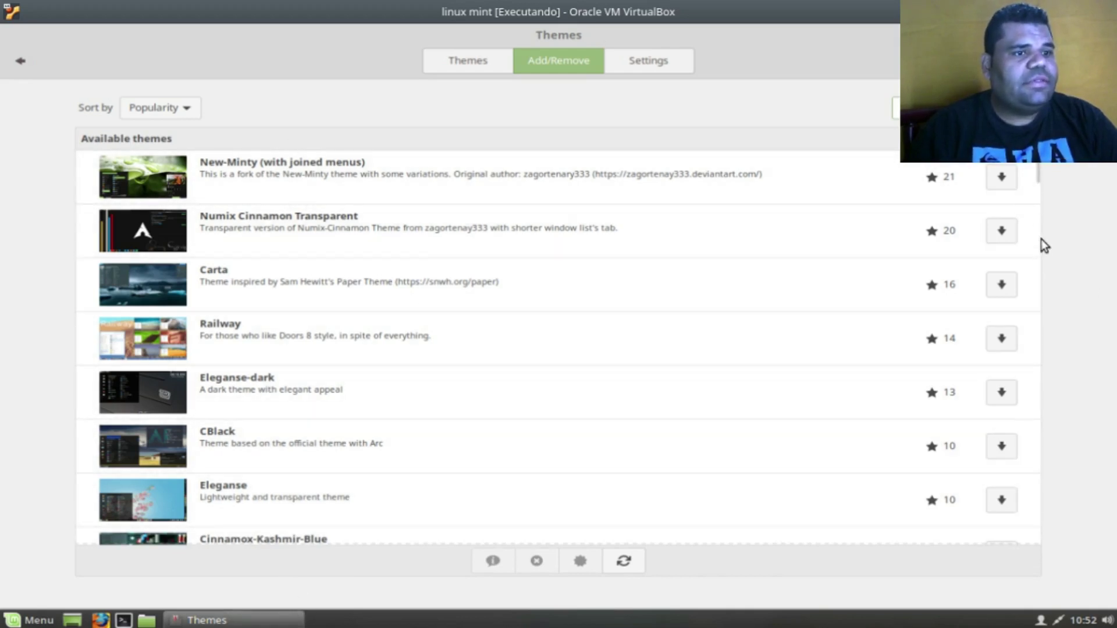
left_click_drag(1038, 180, 1035, 284)
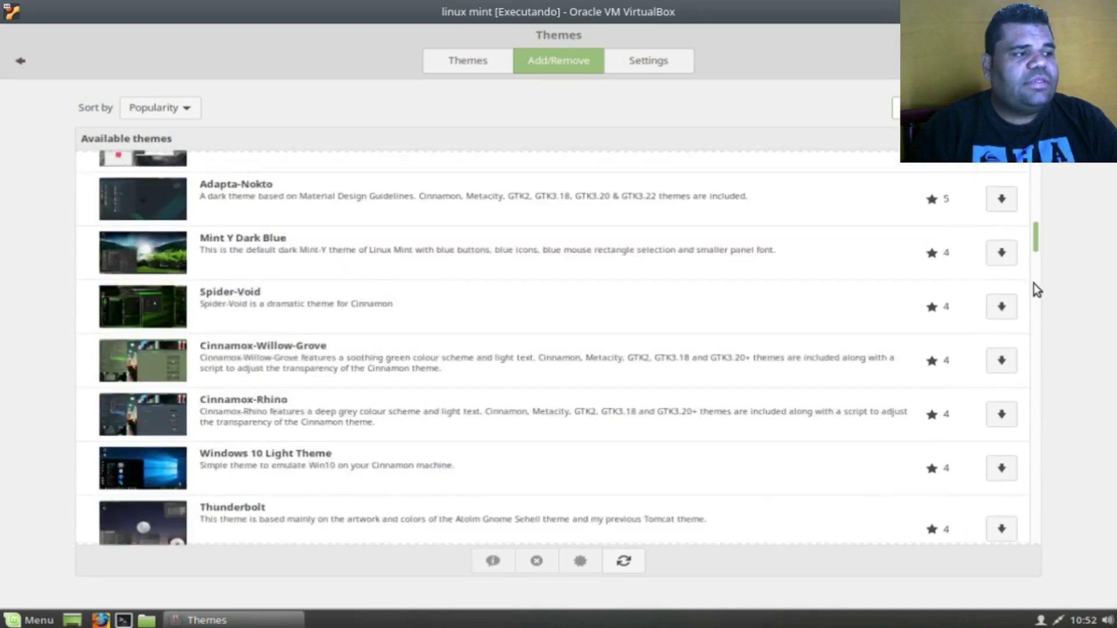
left_click(661, 65)
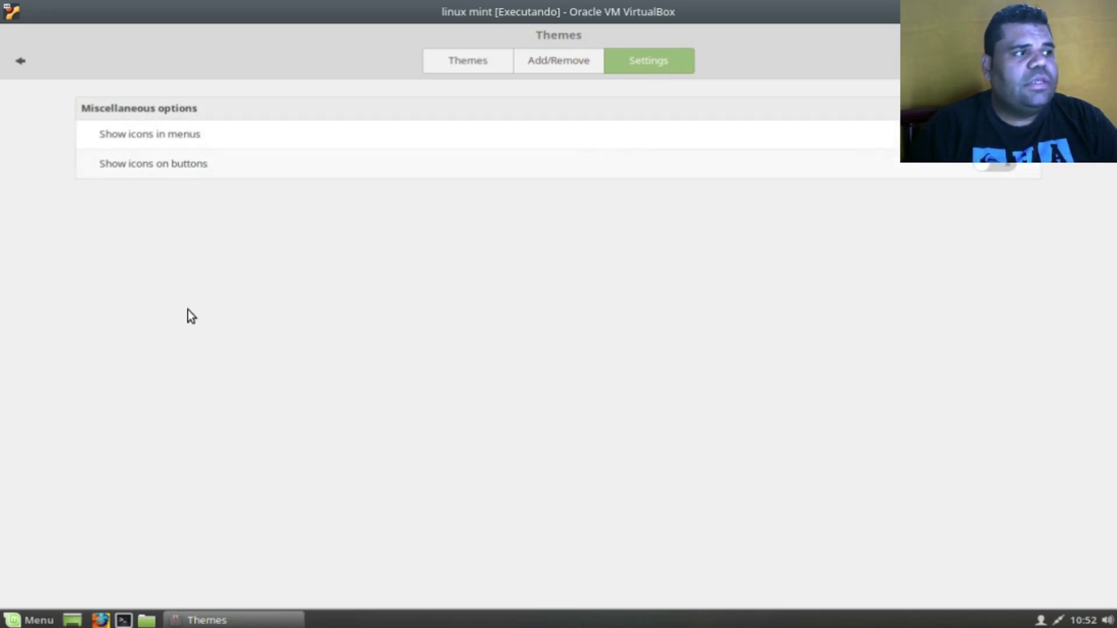
left_click(20, 64)
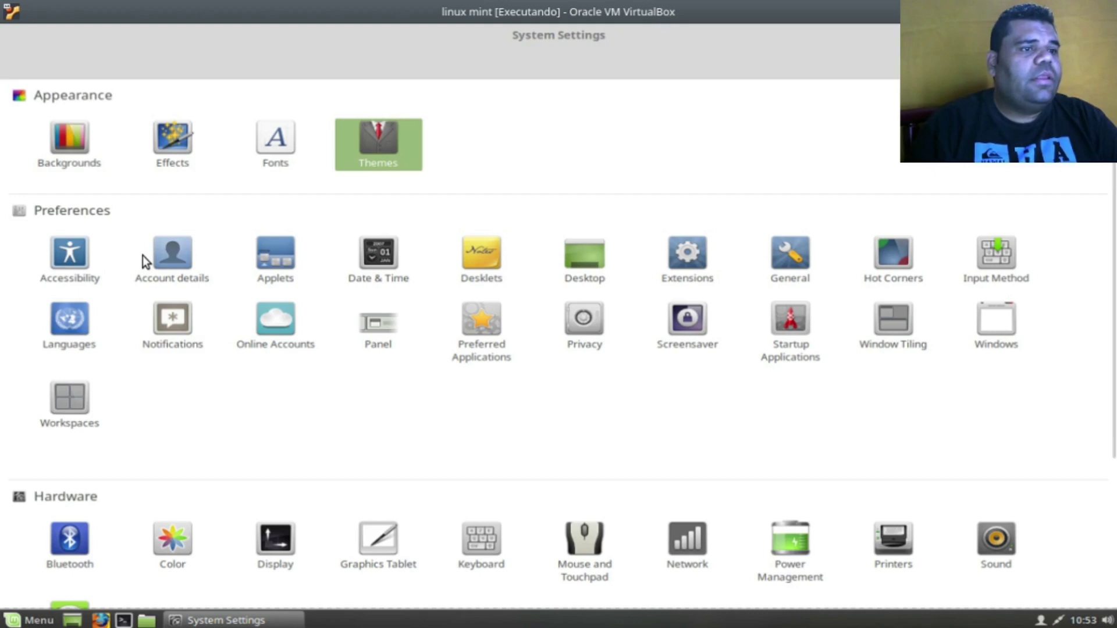
Enable the upper-left hot corner and set its action to Show all windows.
left_click(903, 284)
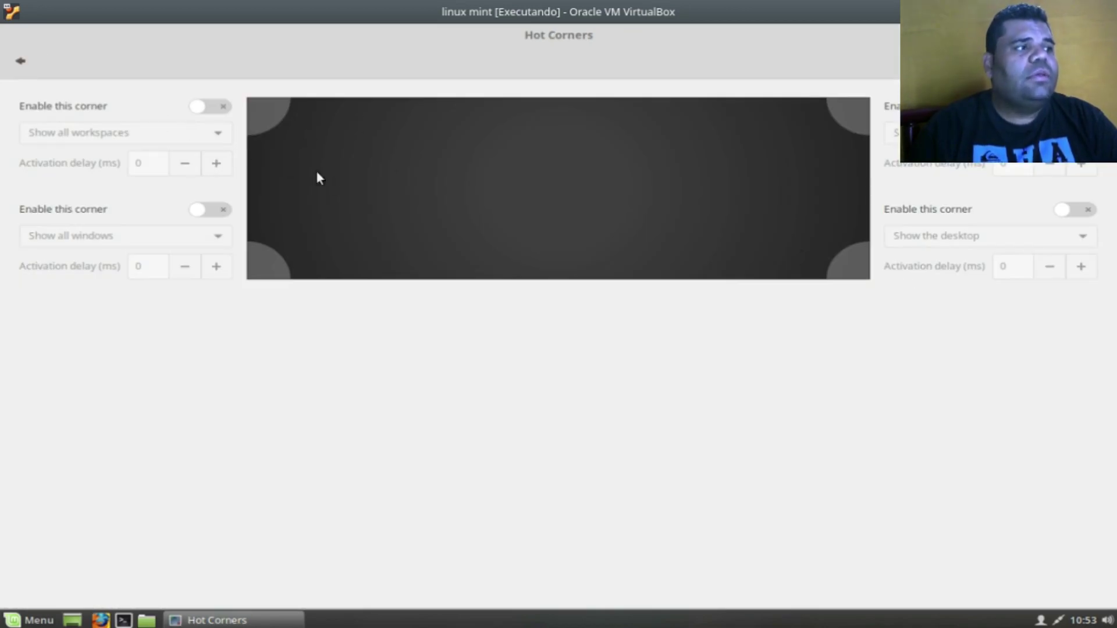
left_click(207, 114)
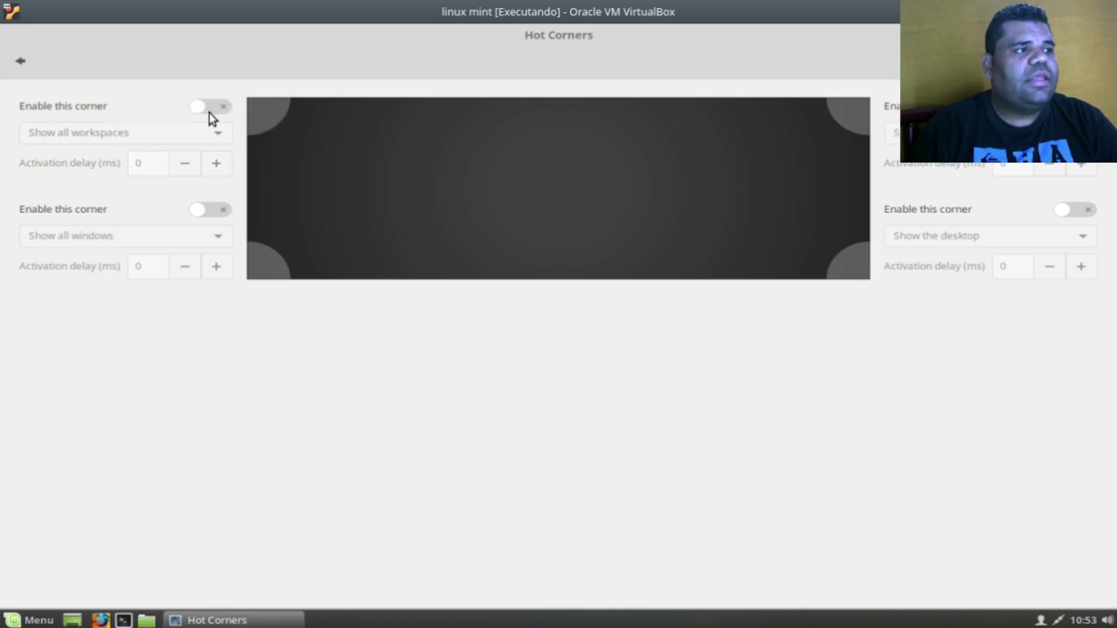
left_click(208, 113)
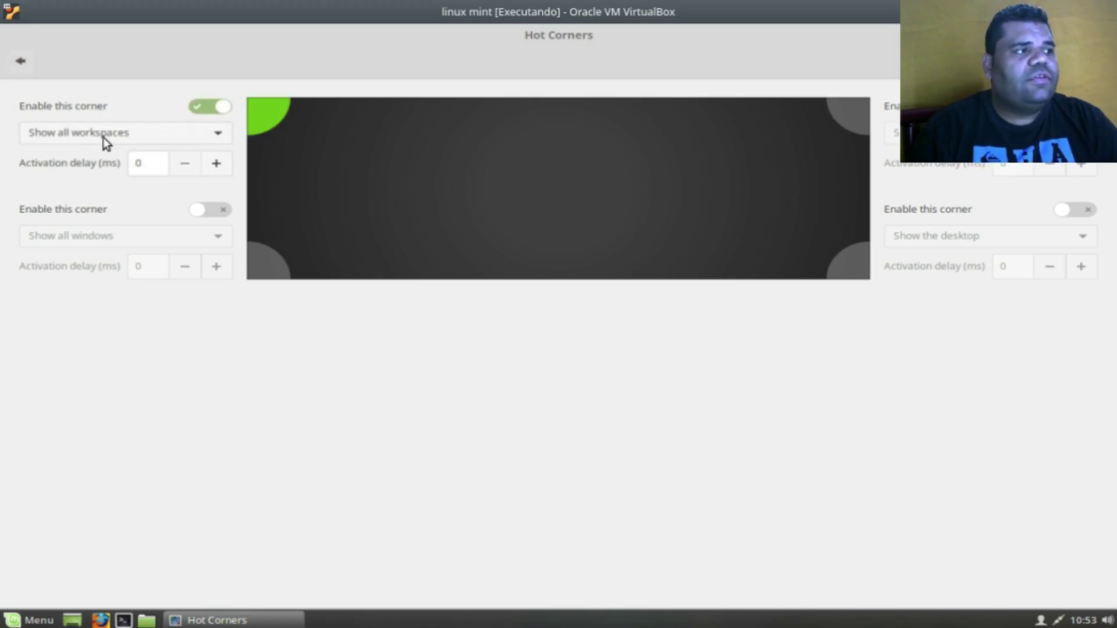
left_click(105, 137)
left_click(107, 144)
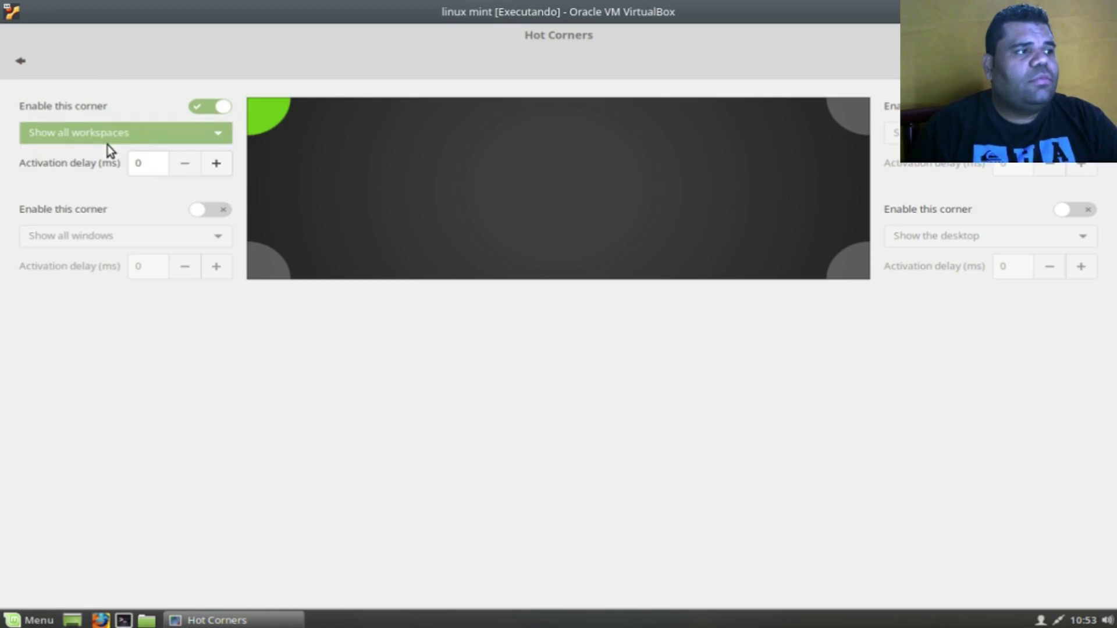
left_click(137, 137)
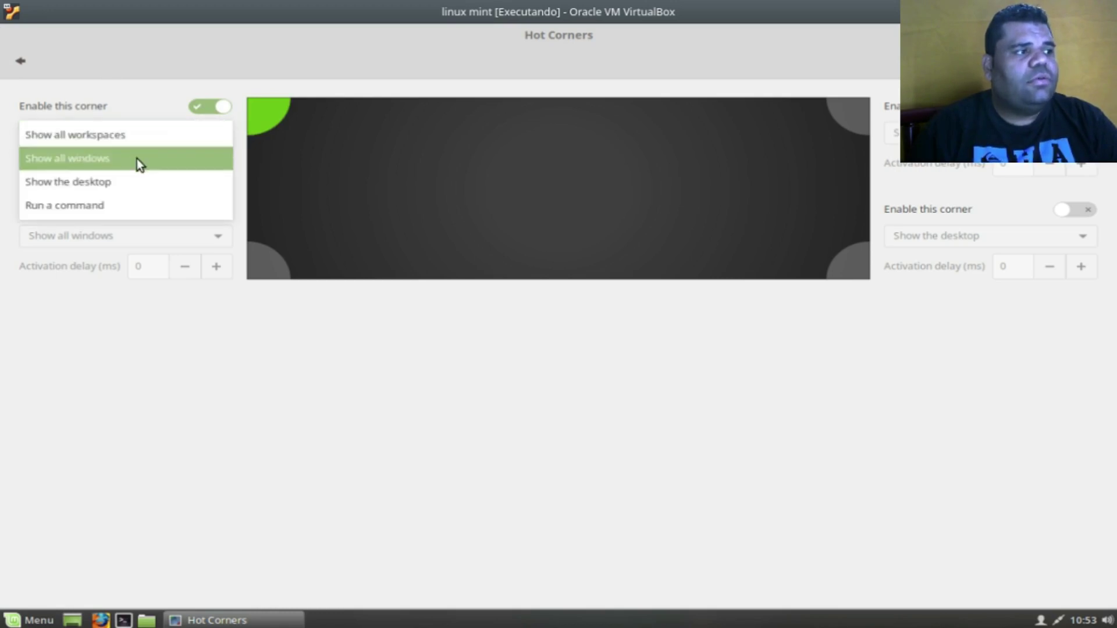
left_click(137, 159)
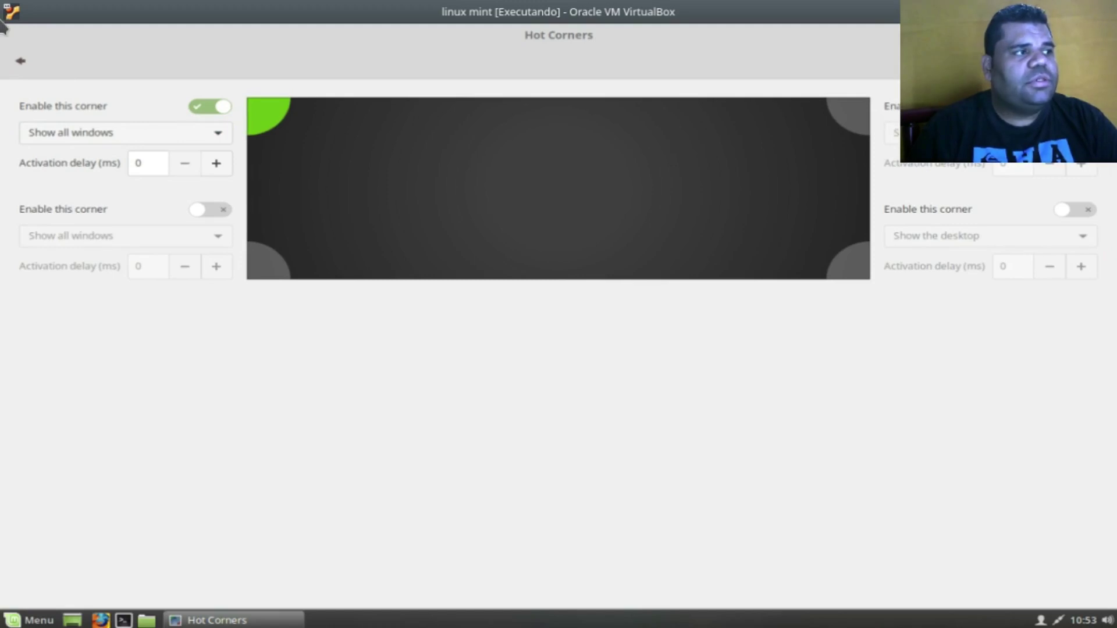
Test the upper-left hot corner, return to the Hot Corners window and close it.
mouse_move(1, 24)
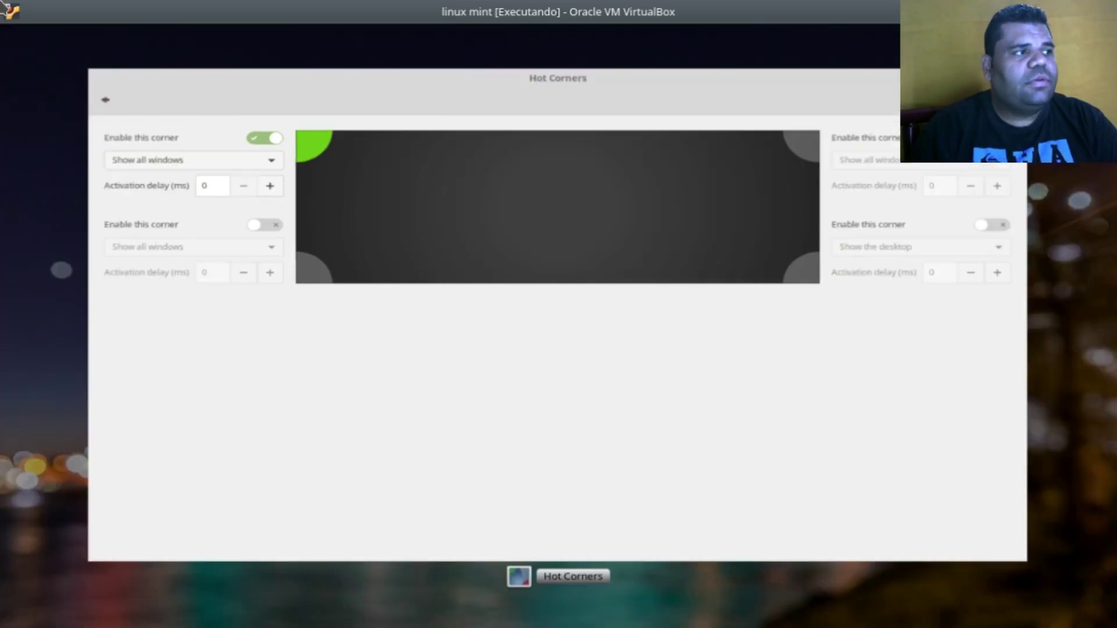
left_click(560, 395)
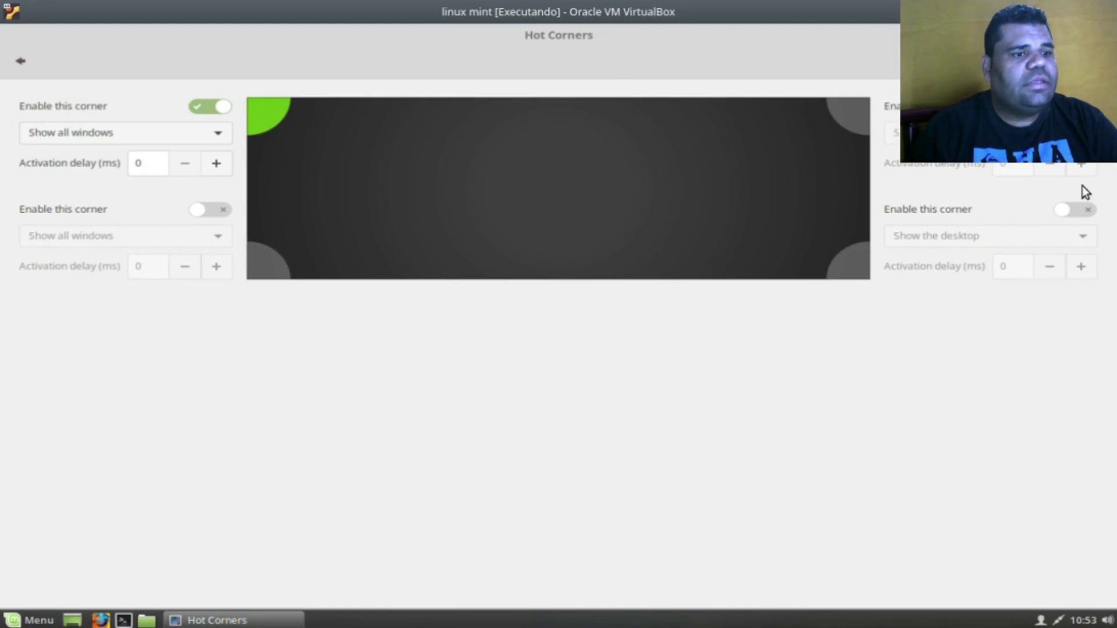
key("alt+F4")
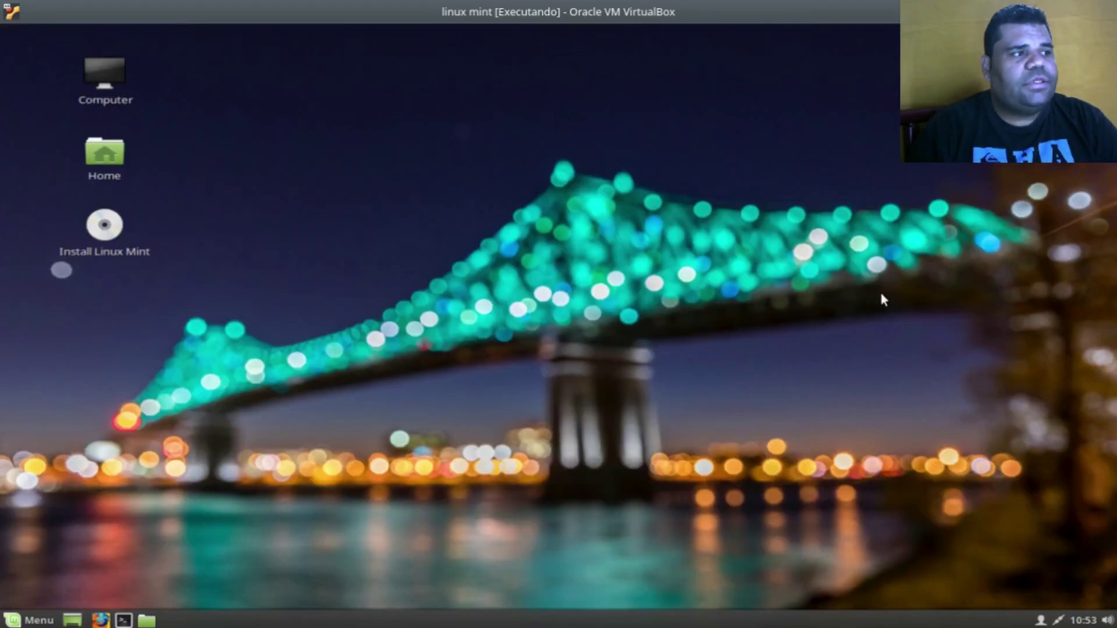
Open the Home folder and a terminal, test the upper-left hot corner by switching to the terminal, and close both windows.
left_click(147, 620)
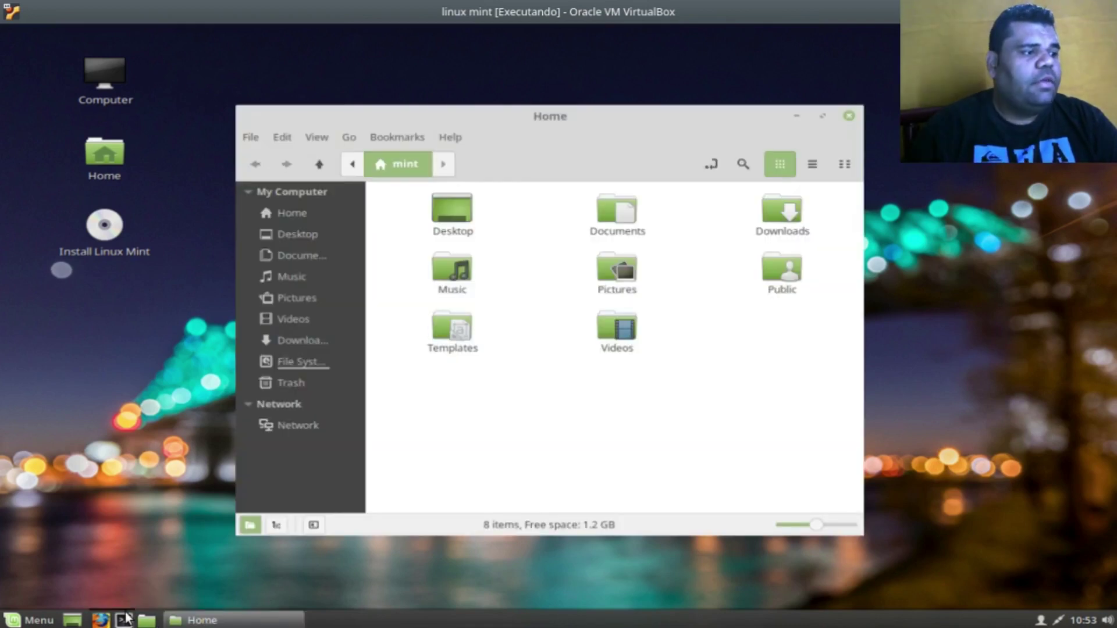
left_click(124, 620)
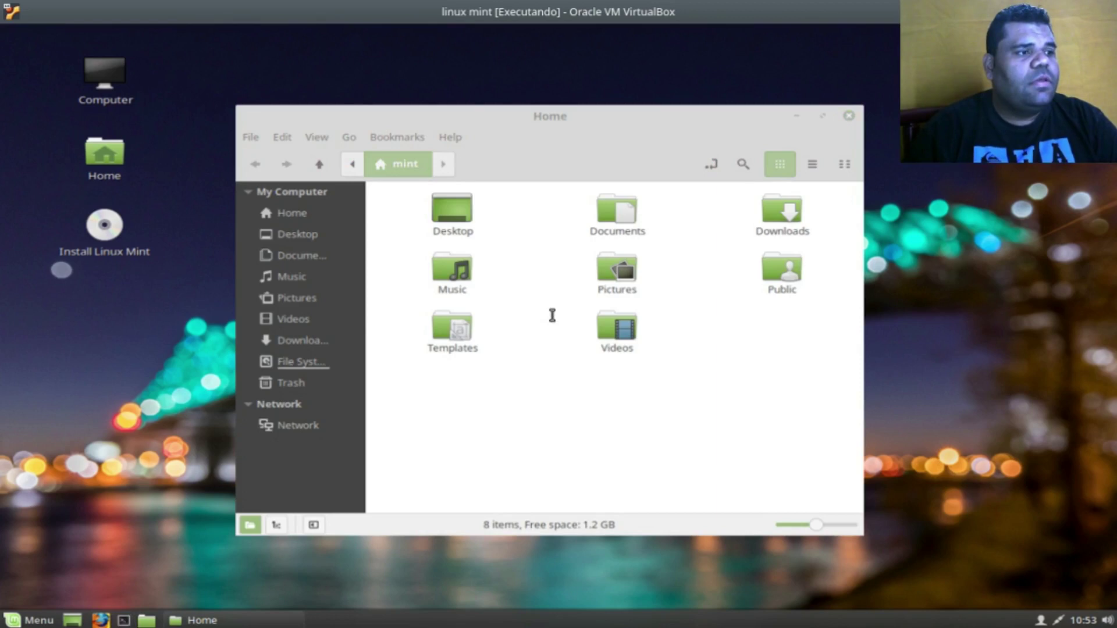
left_click(38, 61)
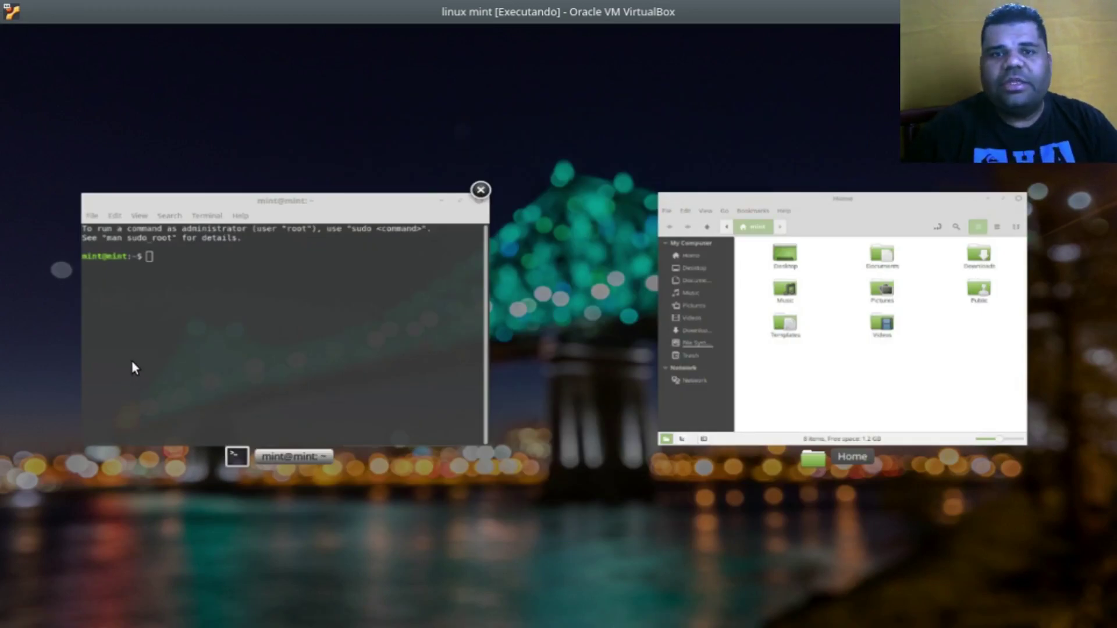
left_click(241, 361)
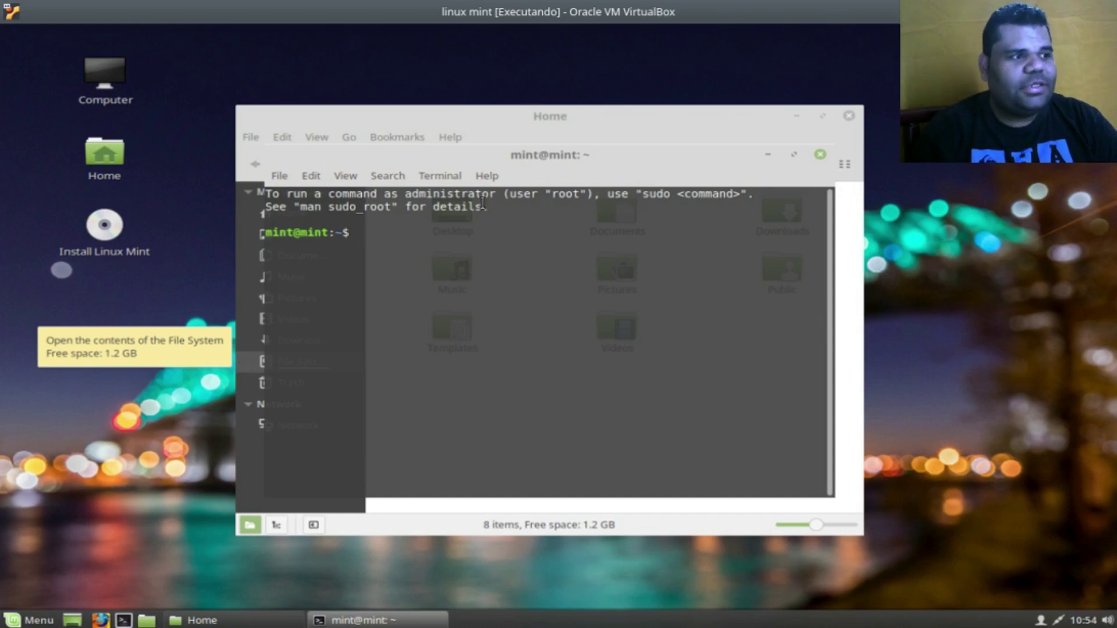
left_click(820, 154)
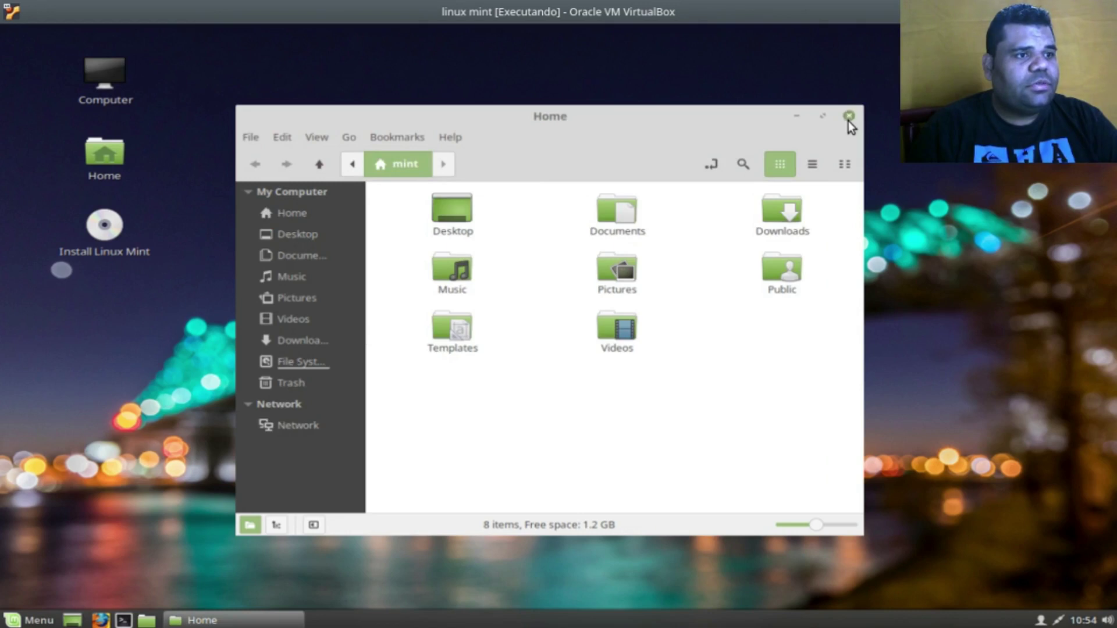
left_click(848, 120)
Add Thunderbird Mail to the application menu's favorites and move it directly below Firefox.
left_click(9, 623)
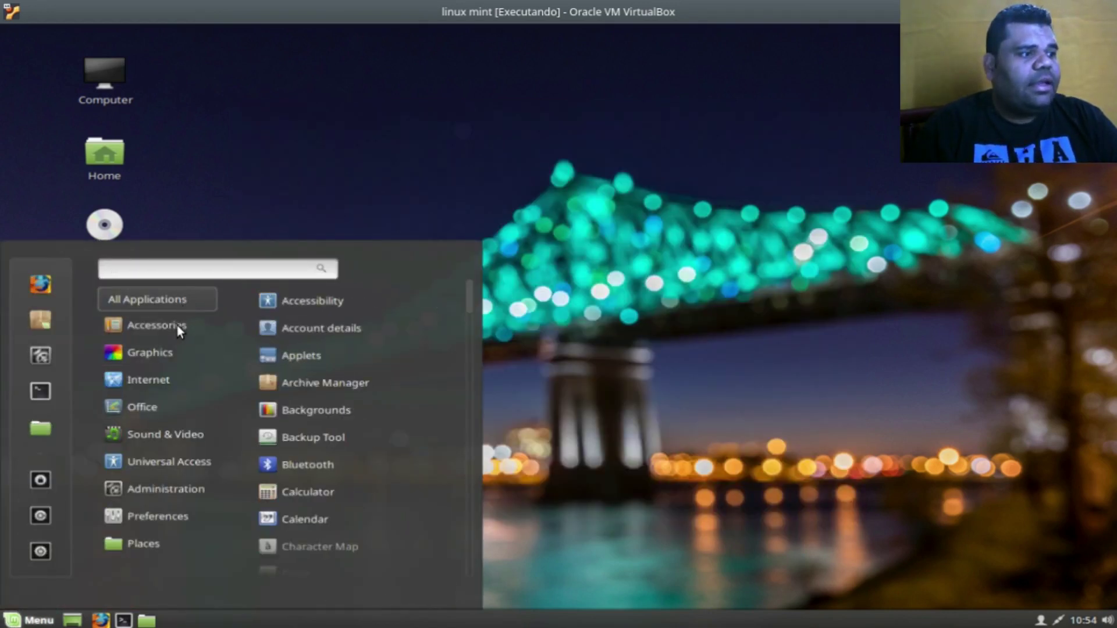
mouse_move(146, 351)
mouse_move(176, 379)
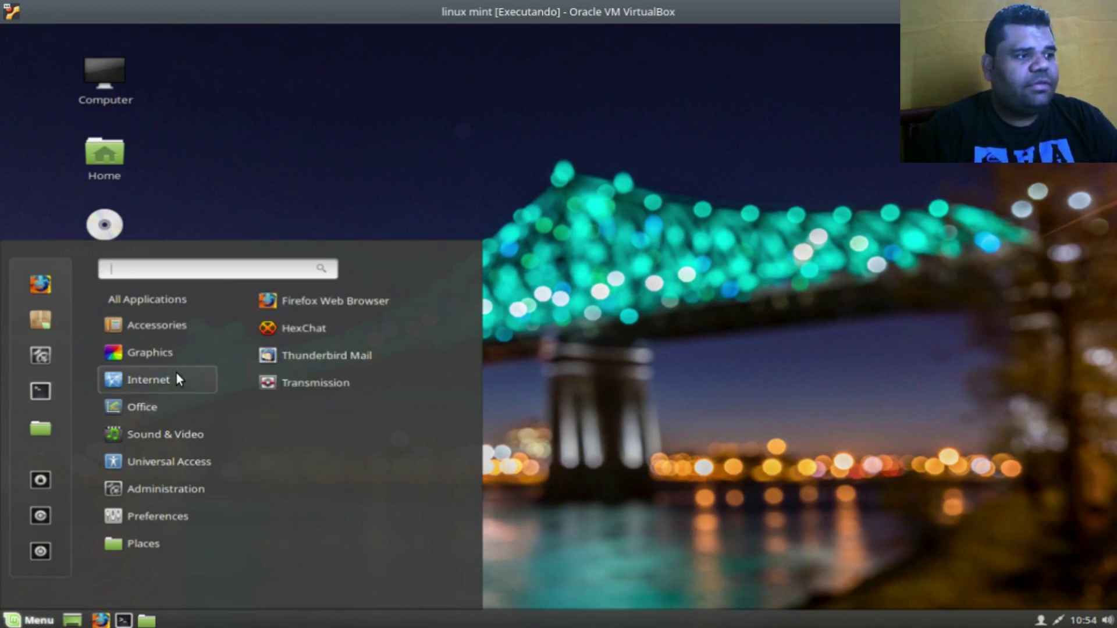
right_click(348, 352)
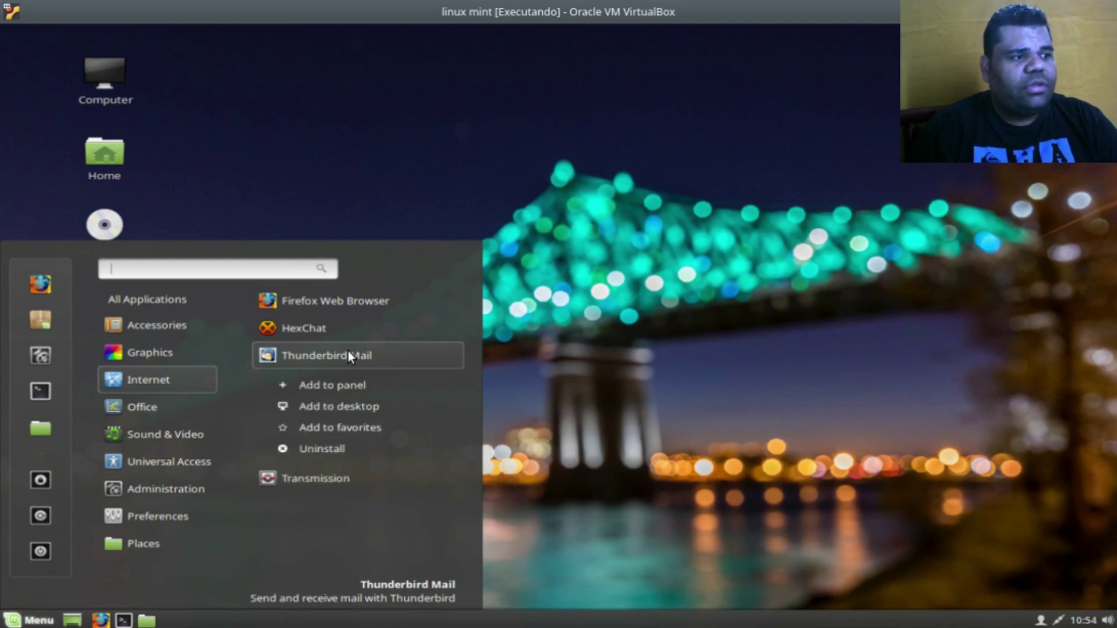
left_click(341, 425)
left_click_drag(38, 403, 43, 199)
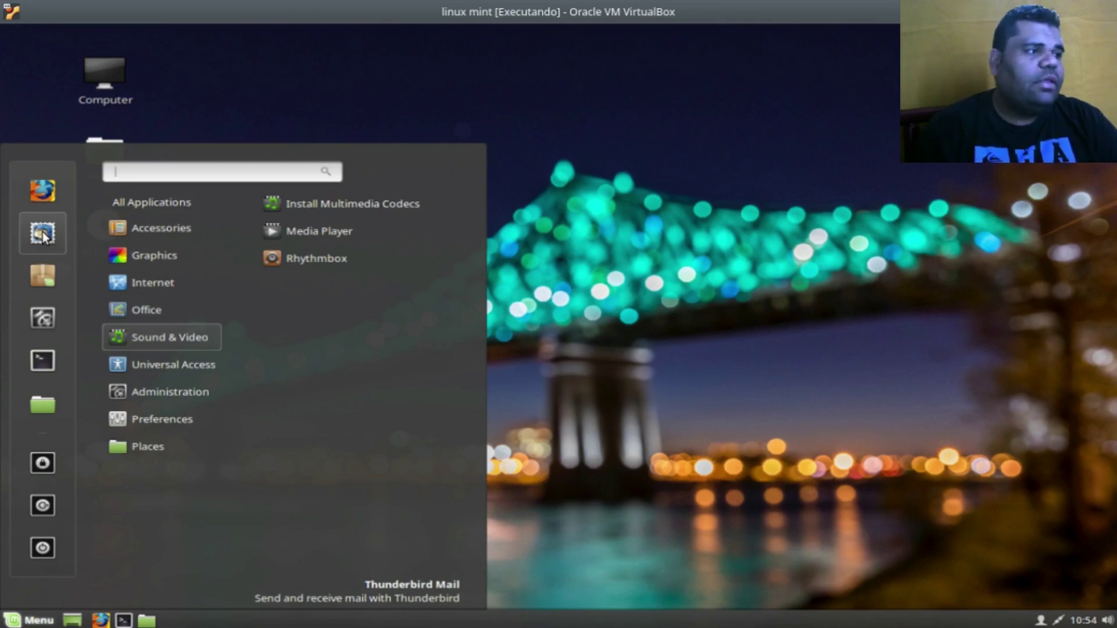
Browse the Accessories, Graphics, Internet, Office and Sound & Video application categories, and briefly open Media Player.
mouse_move(163, 230)
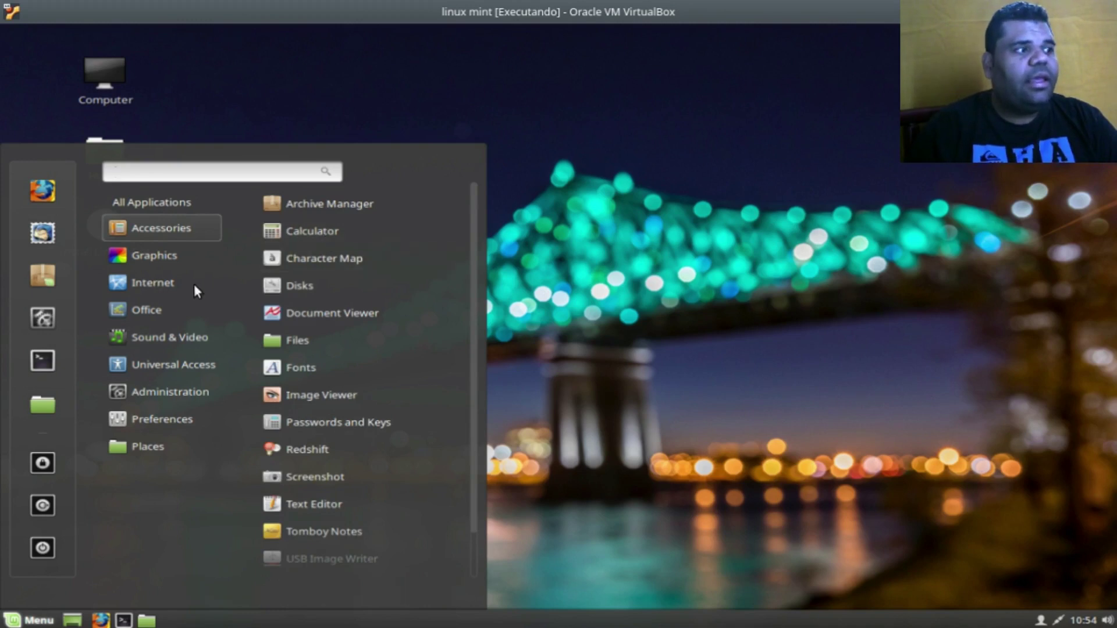
mouse_move(193, 285)
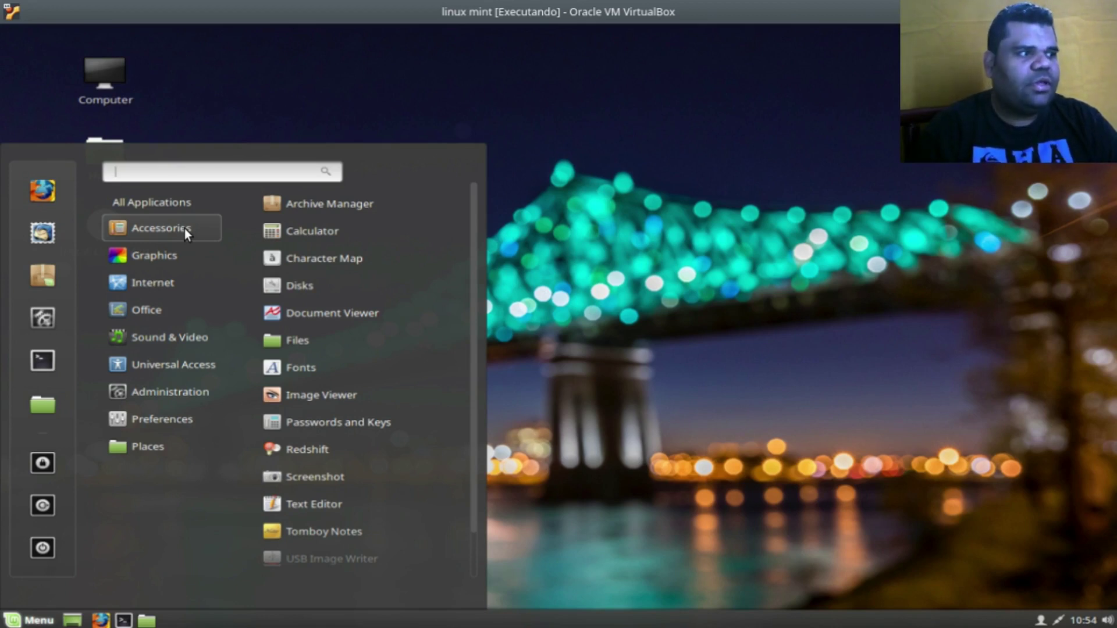
mouse_move(186, 253)
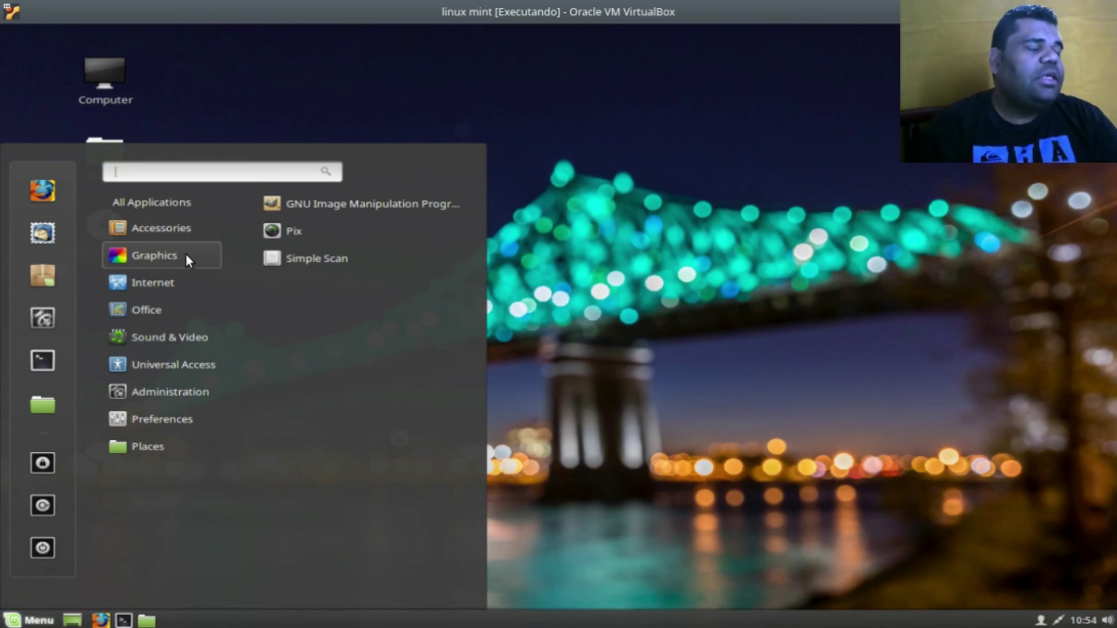
mouse_move(207, 236)
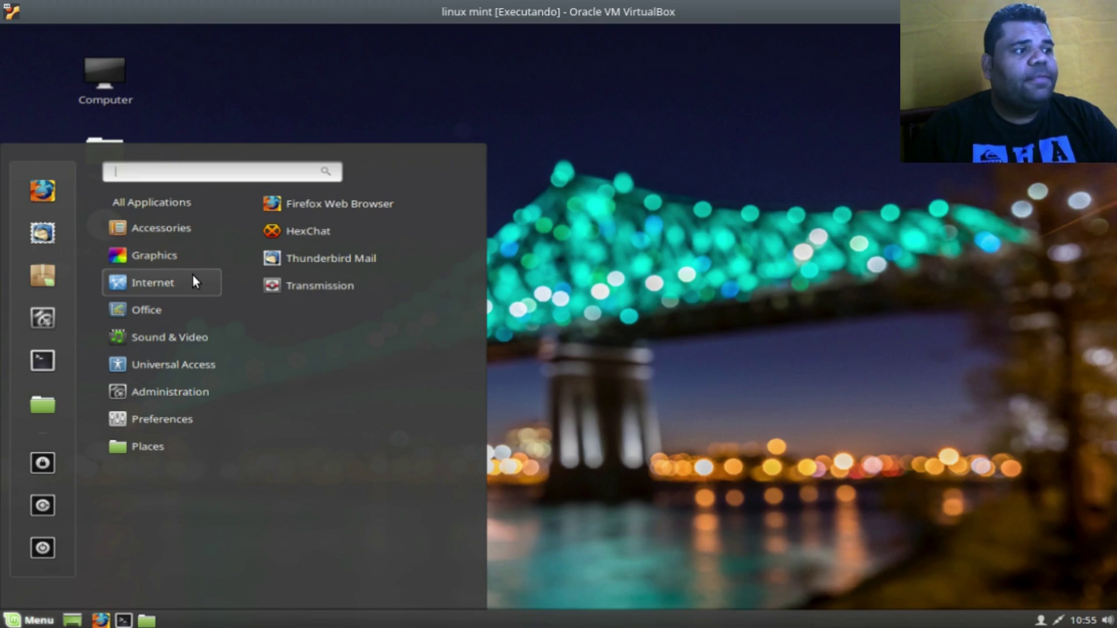
mouse_move(177, 313)
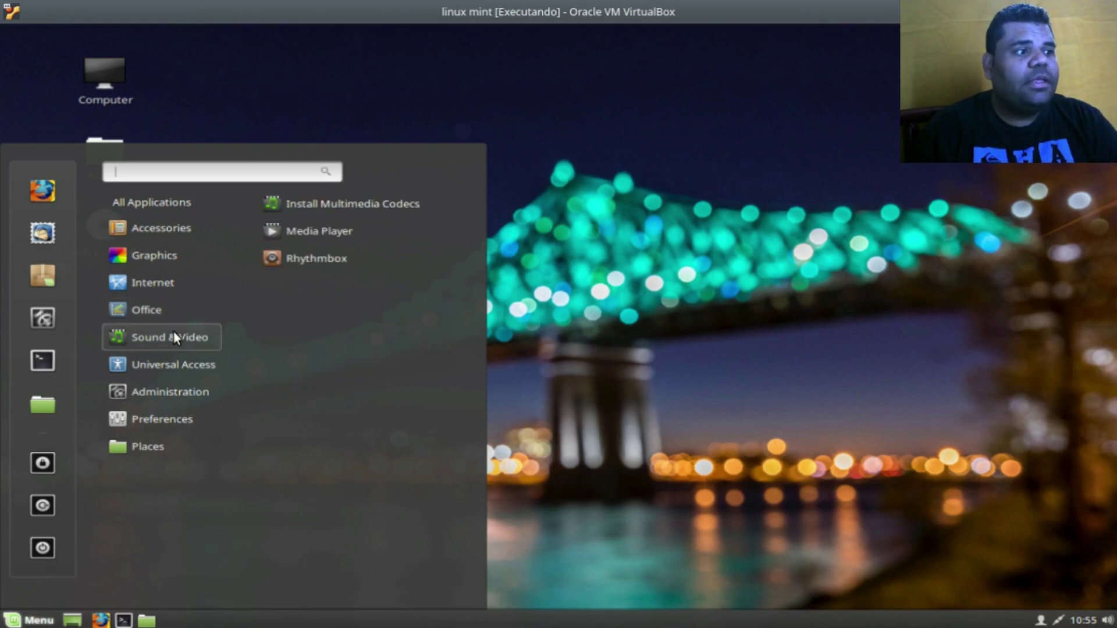
left_click(362, 227)
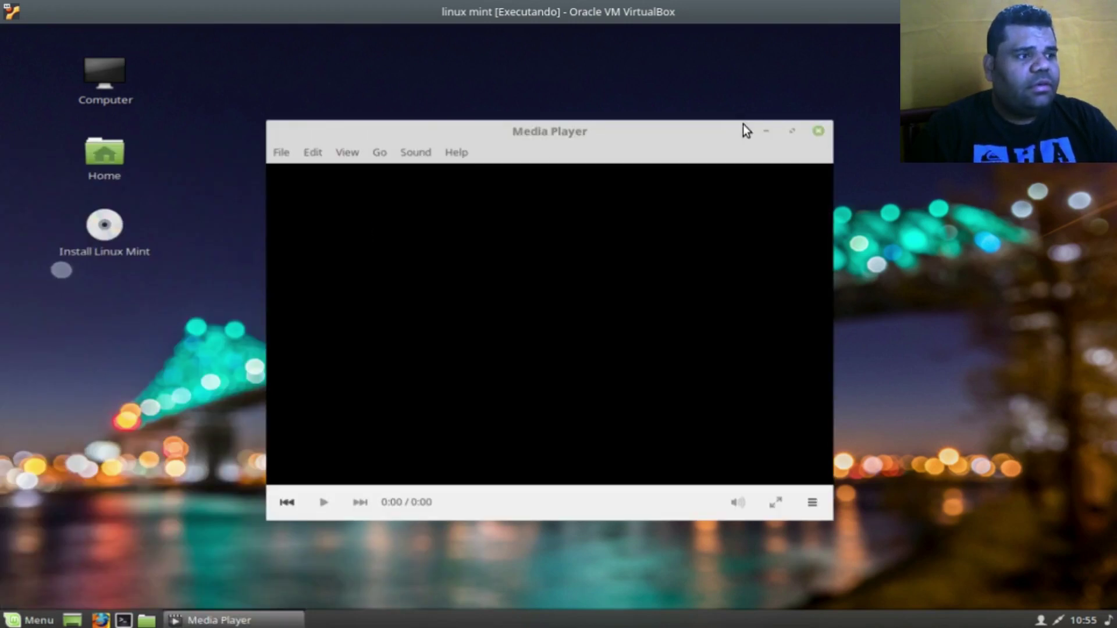
left_click(818, 131)
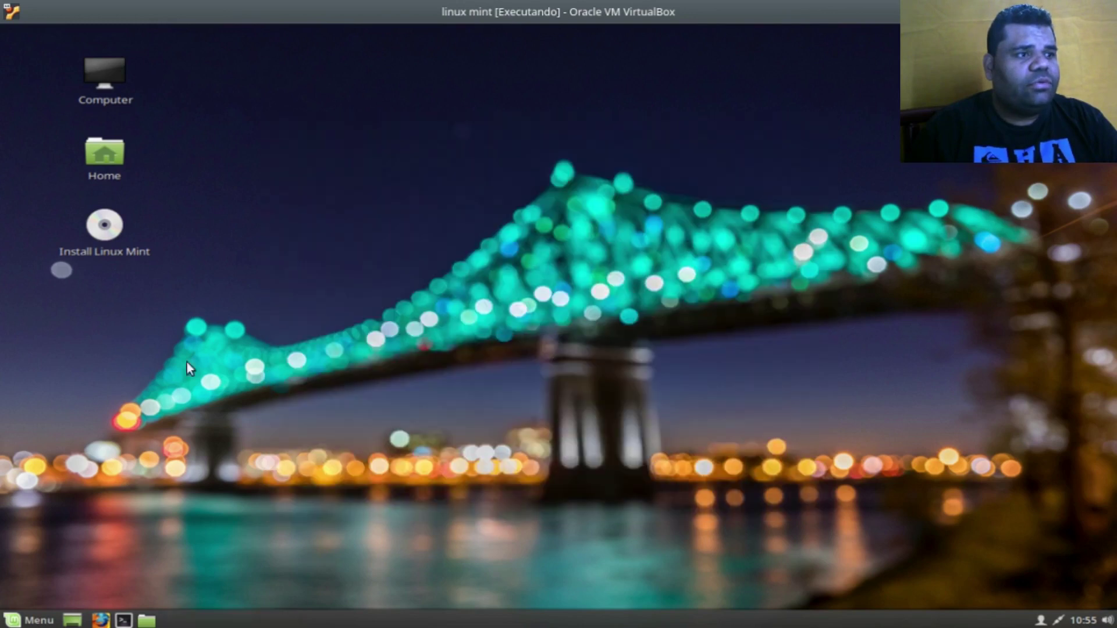
Launch Software Manager from the menu favorites and maximize its window.
key("super")
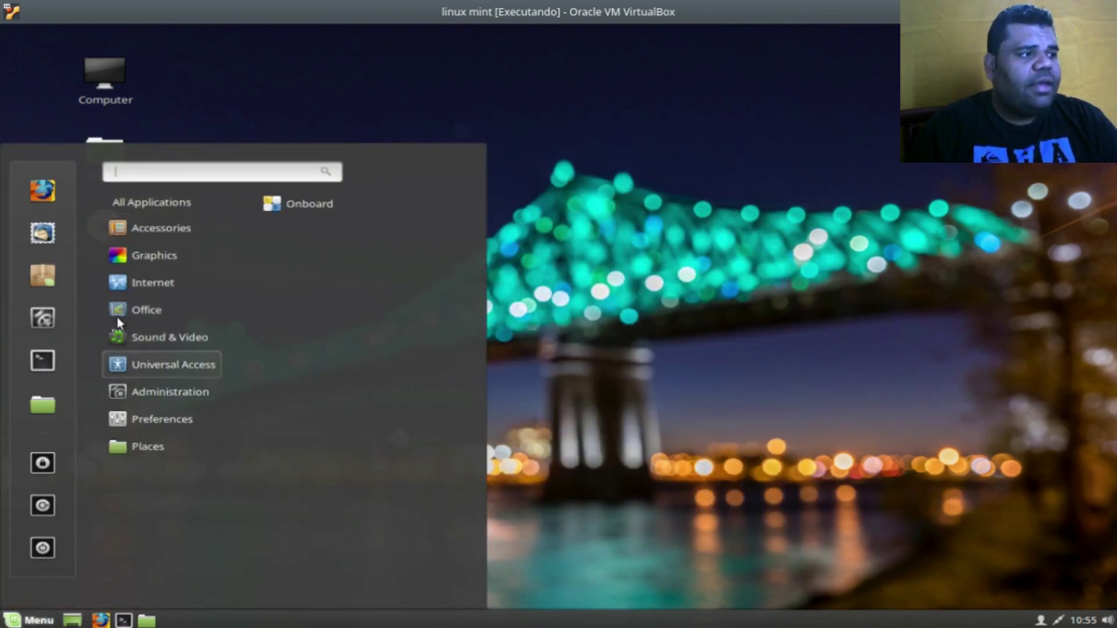
left_click(40, 282)
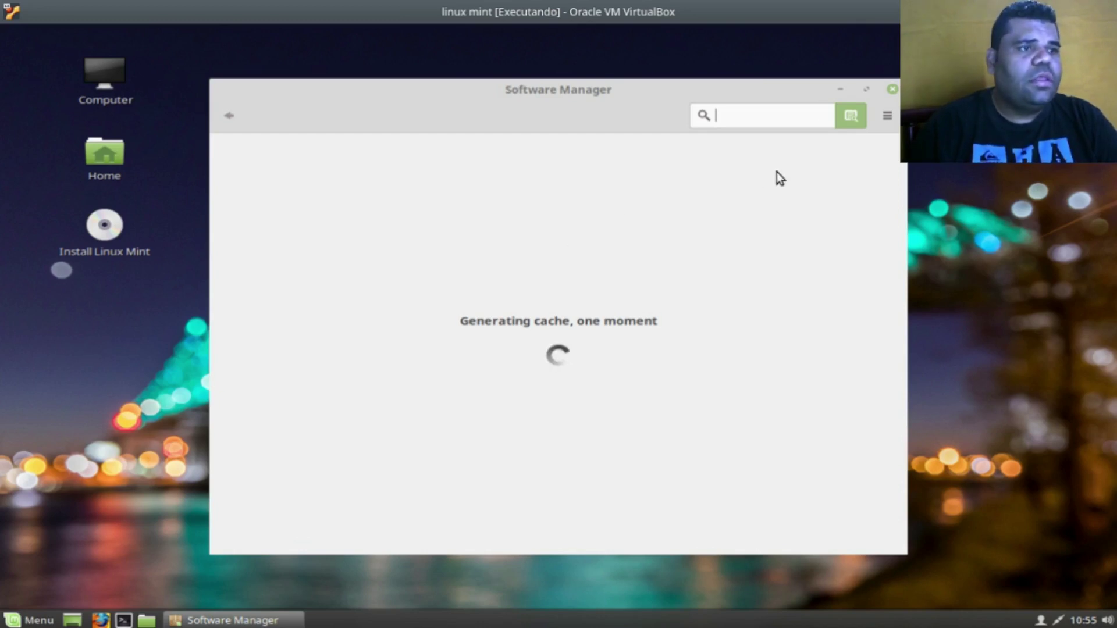
left_click(866, 90)
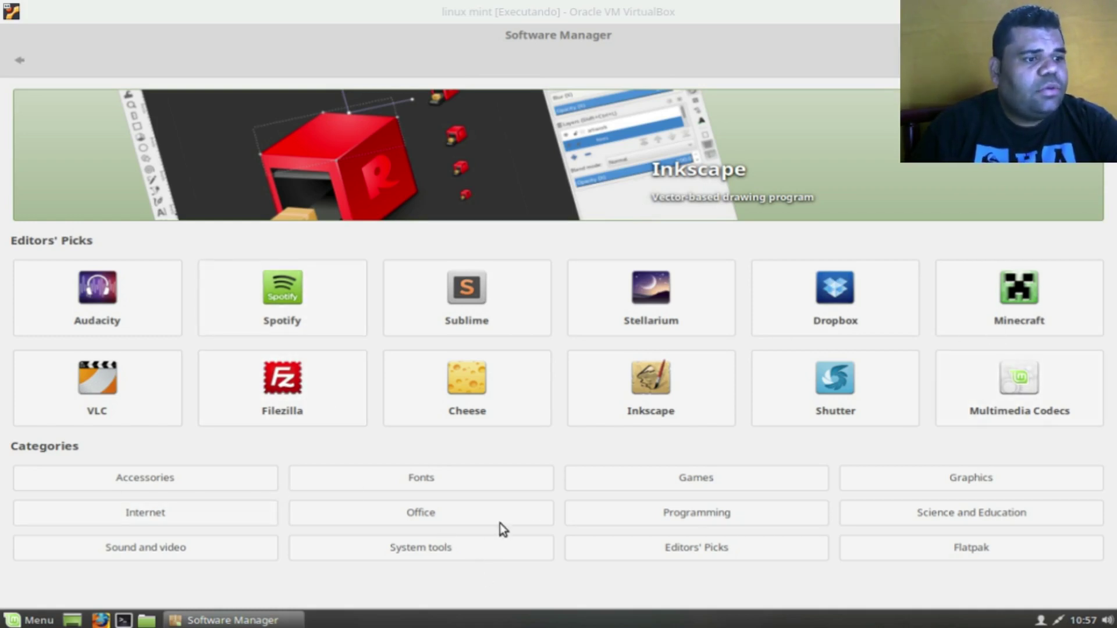
Browse the Flatpak category's application list from start to end, return to the Software Manager home page and close it.
left_click(983, 551)
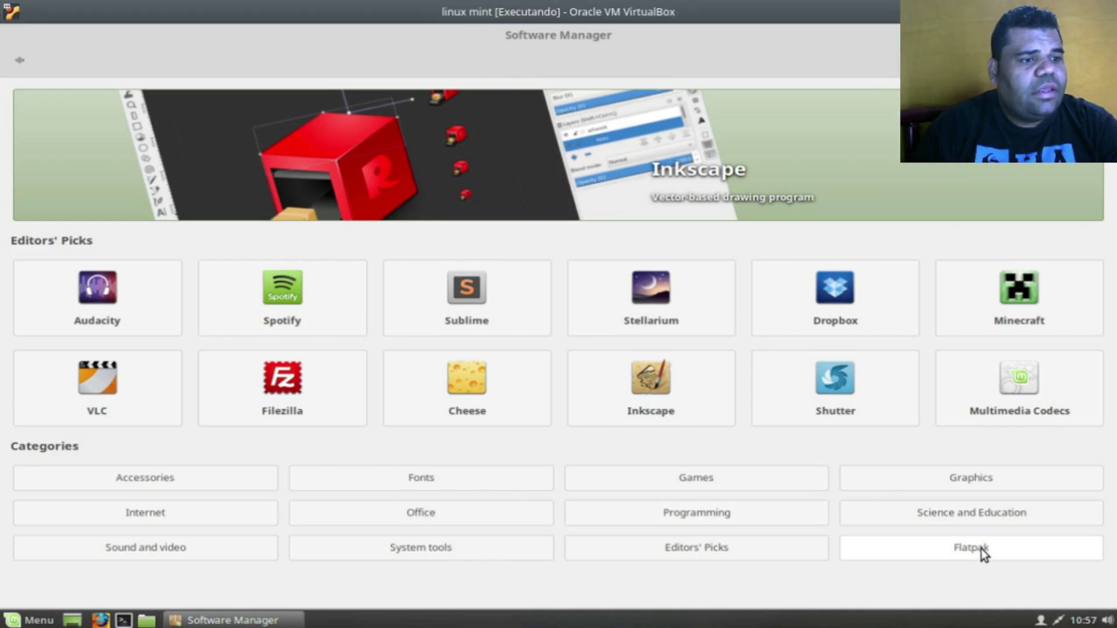
left_click(981, 549)
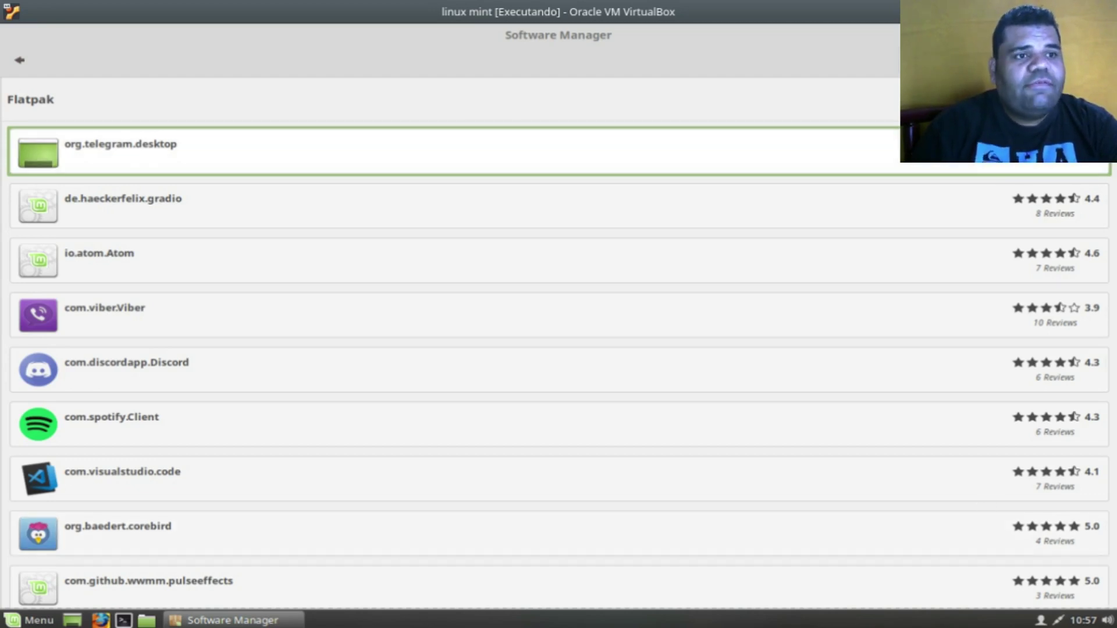
scroll(559, 349, "down", 15)
scroll(559, 349, "down", 10)
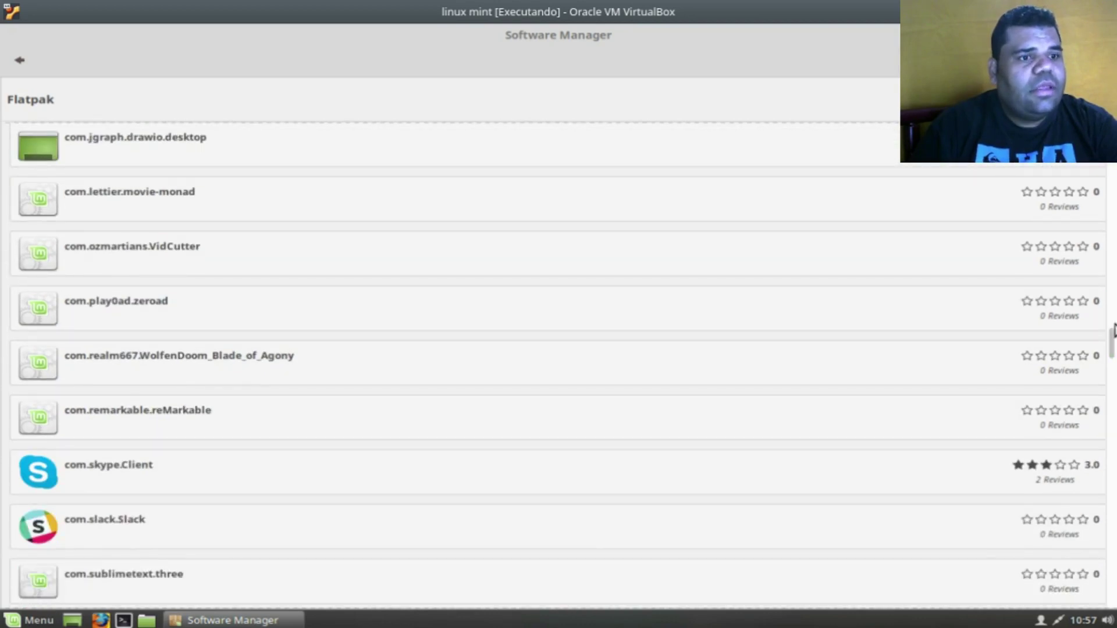
scroll(1112, 449, "down", 5)
scroll(1112, 450, "down", 10)
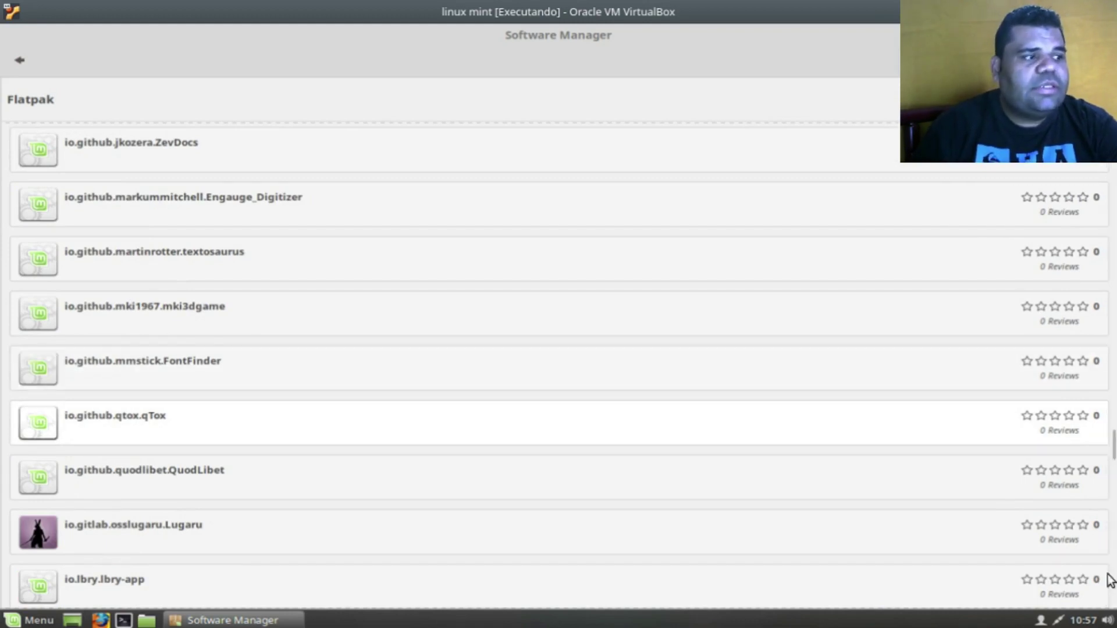
scroll(1109, 578, "down", 15)
scroll(1080, 171, "up", 8)
scroll(1080, 171, "up", 20)
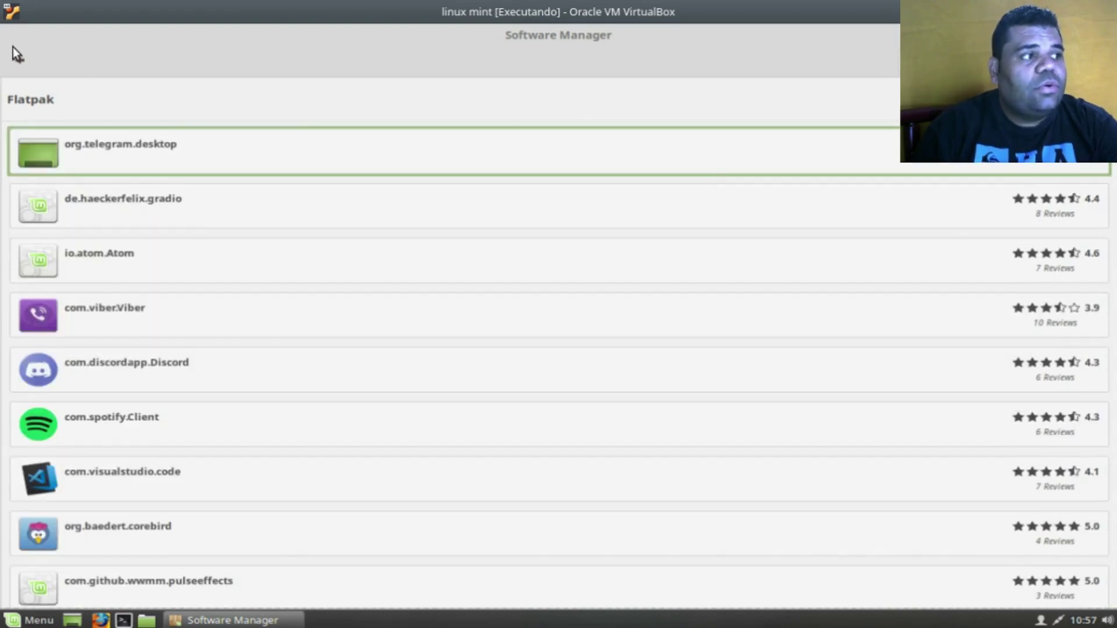
left_click(16, 70)
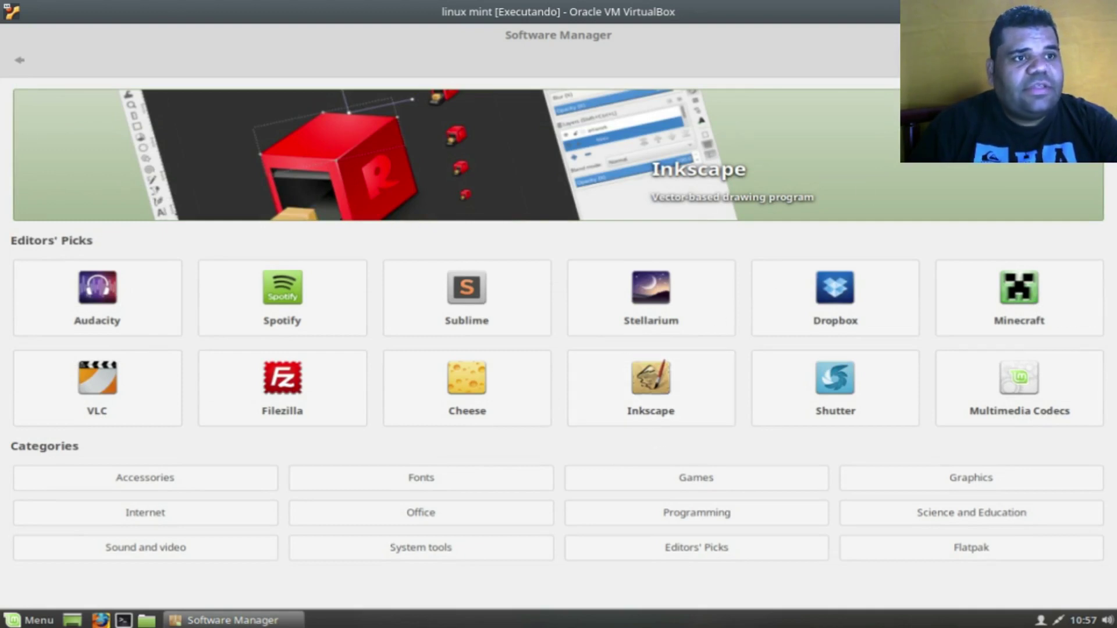
left_click(1106, 35)
Start the Linux Mint installer, choose Português do Brasil as the language and continue to the keyboard layout page.
left_click(432, 302)
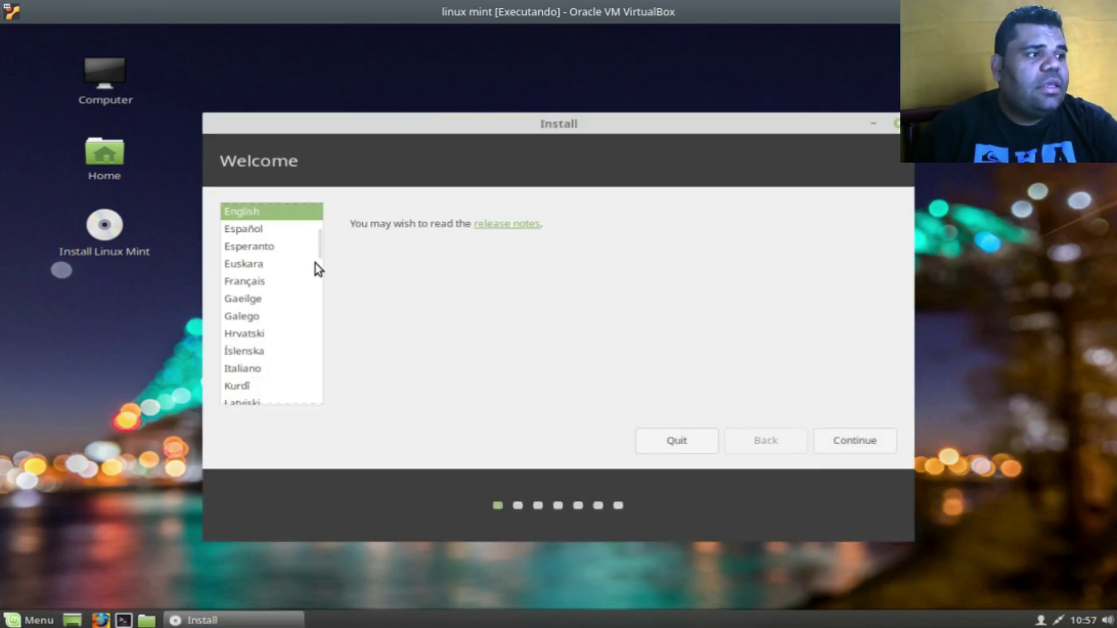
left_click_drag(320, 249, 319, 288)
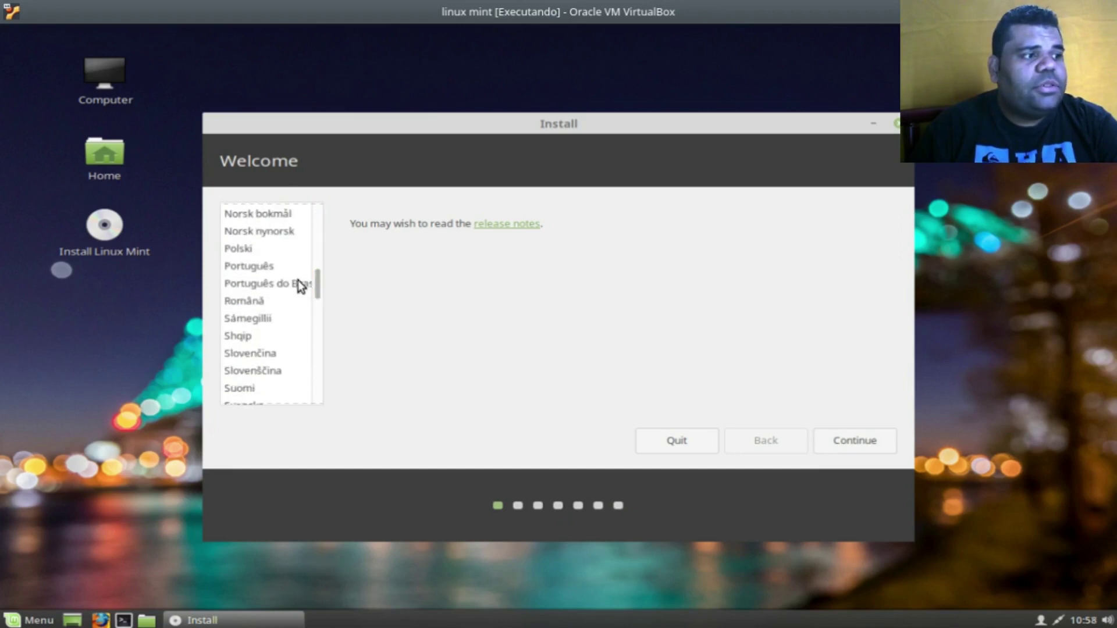
left_click(293, 283)
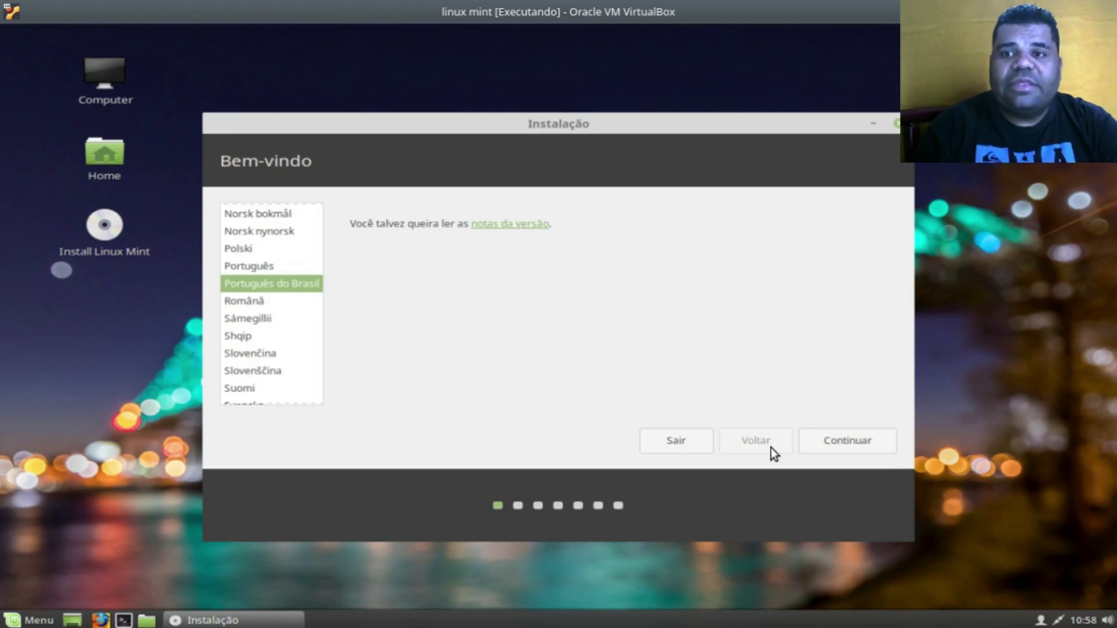
left_click(840, 438)
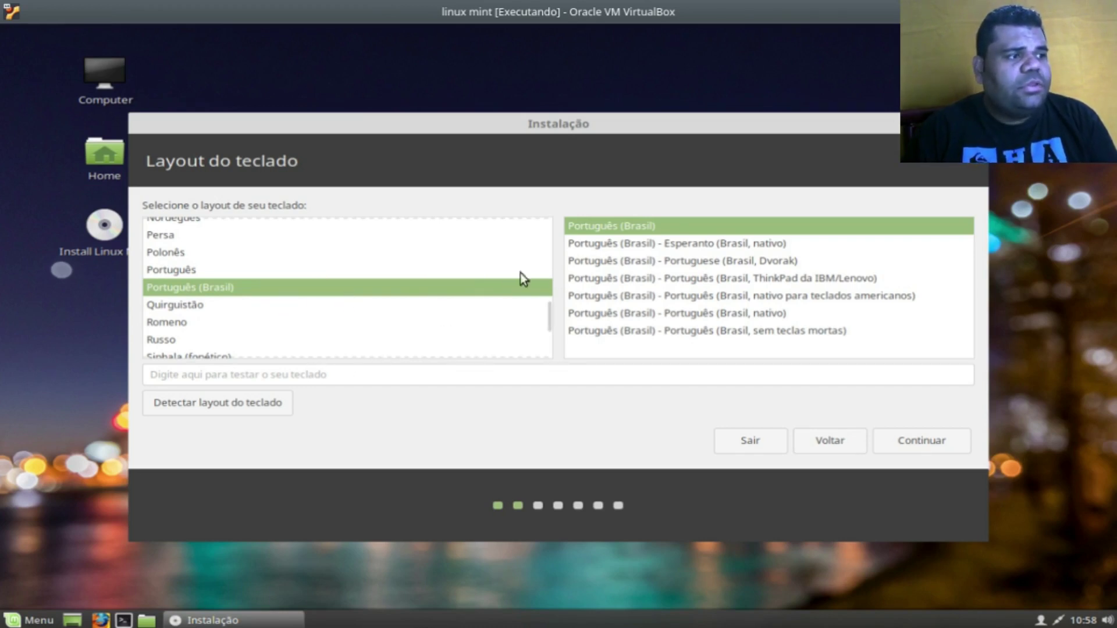
Test the Português (Brasil) keyboard layout with "ç", accept it, and enable third-party software for graphics, Wi-Fi, Flash and MP3.
left_click(528, 379)
type("ç")
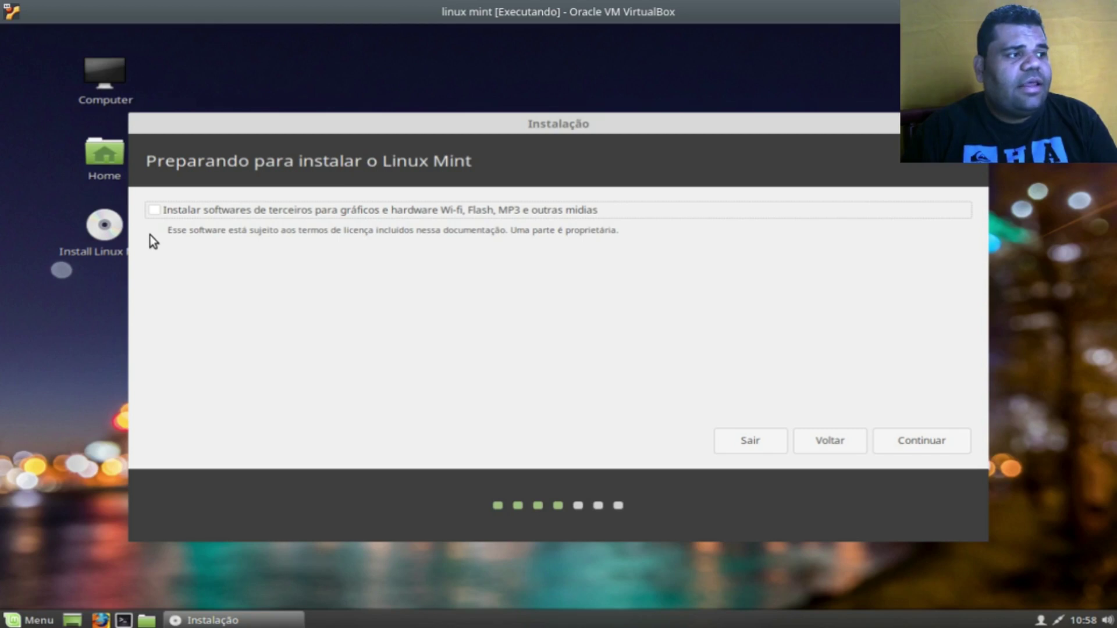
left_click(454, 216)
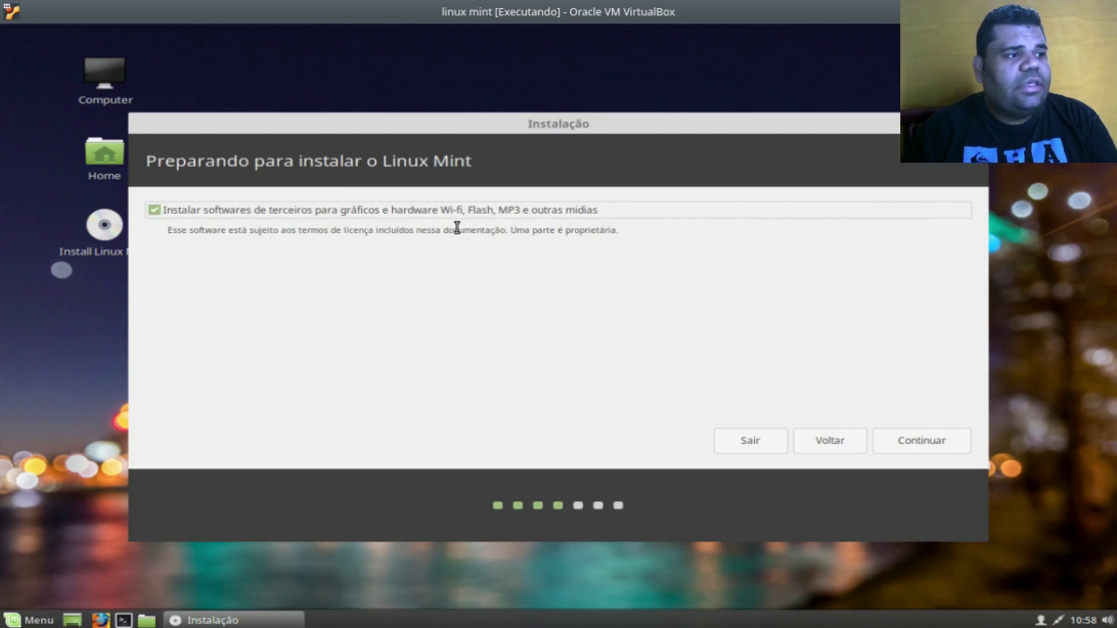
left_click(955, 450)
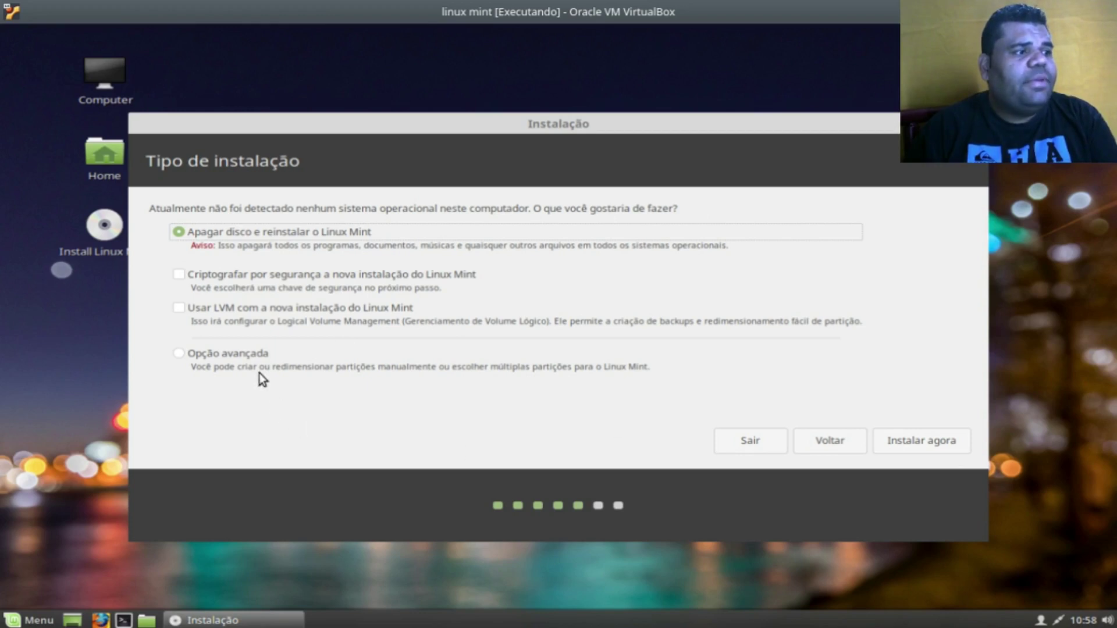
Choose Opção avançada as the installation type and create a new empty partition table on /dev/sda.
left_click(184, 358)
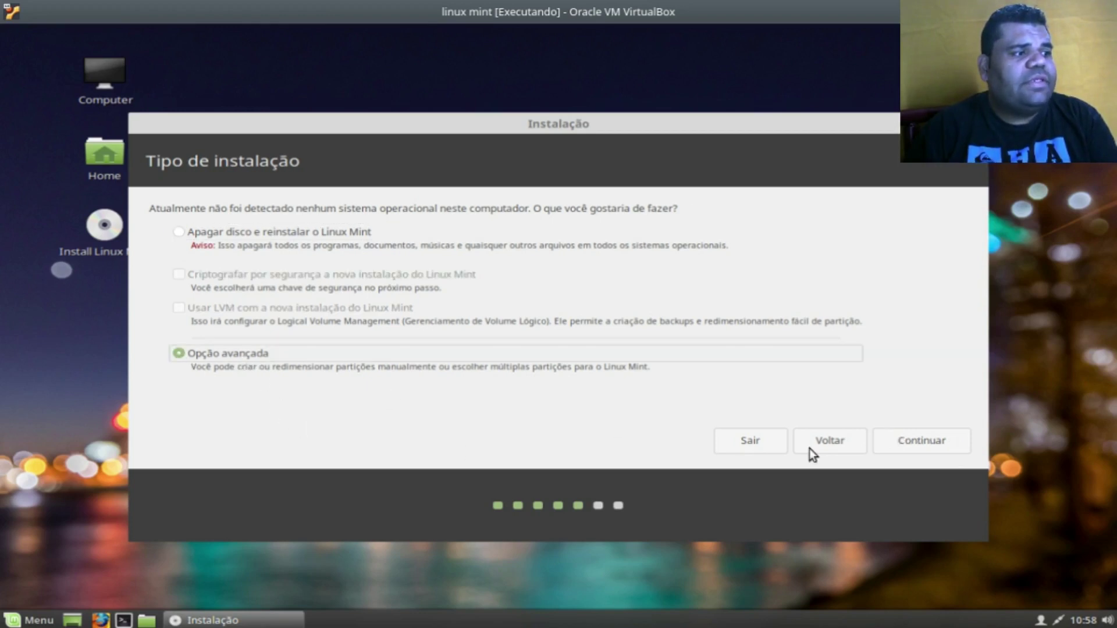
left_click(924, 441)
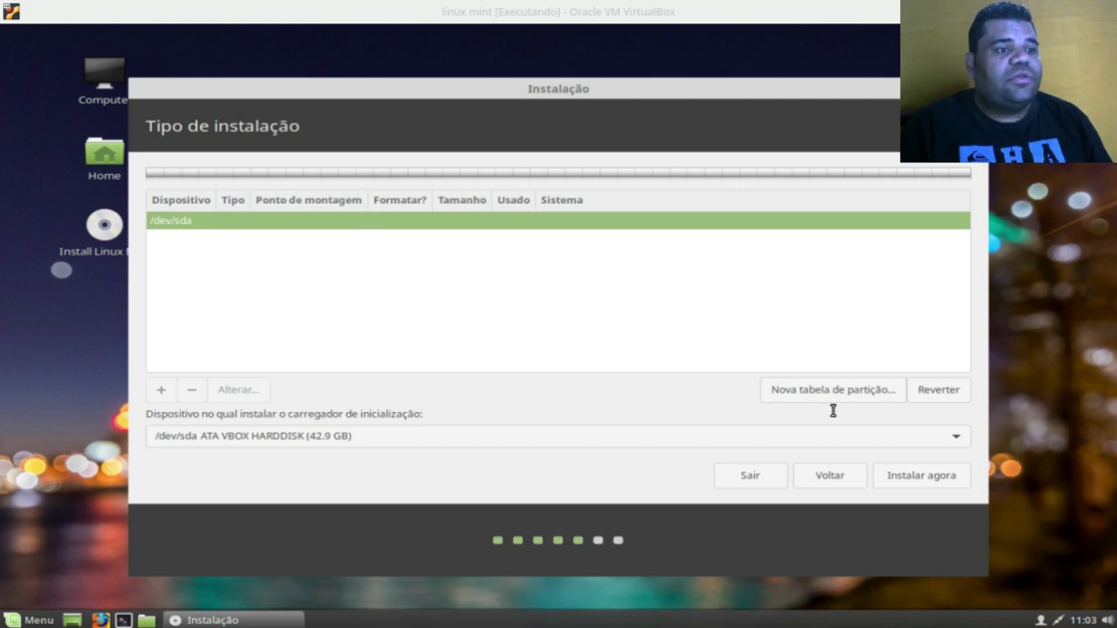
left_click(846, 393)
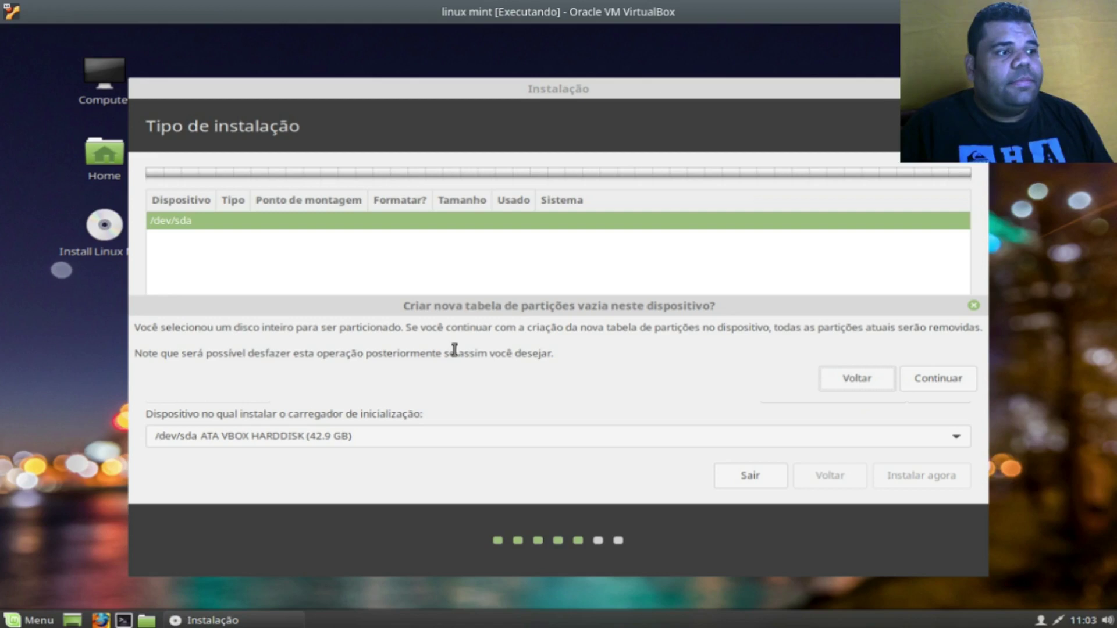
left_click(936, 381)
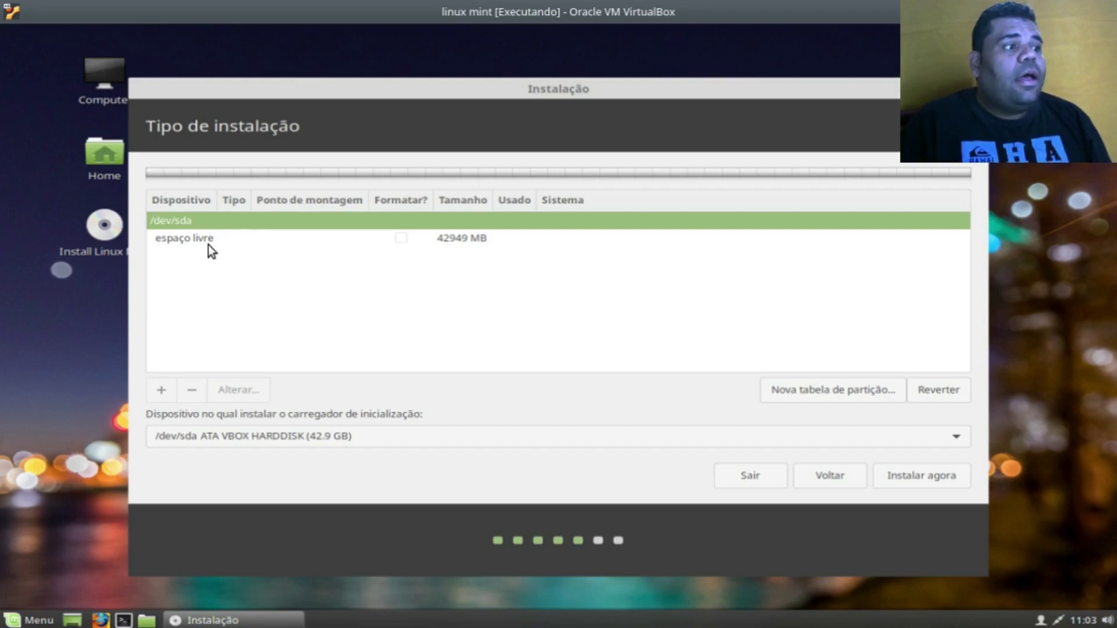
Create a 12950 MB primary ext4 partition in the free space with / as its mount point.
left_click(180, 244)
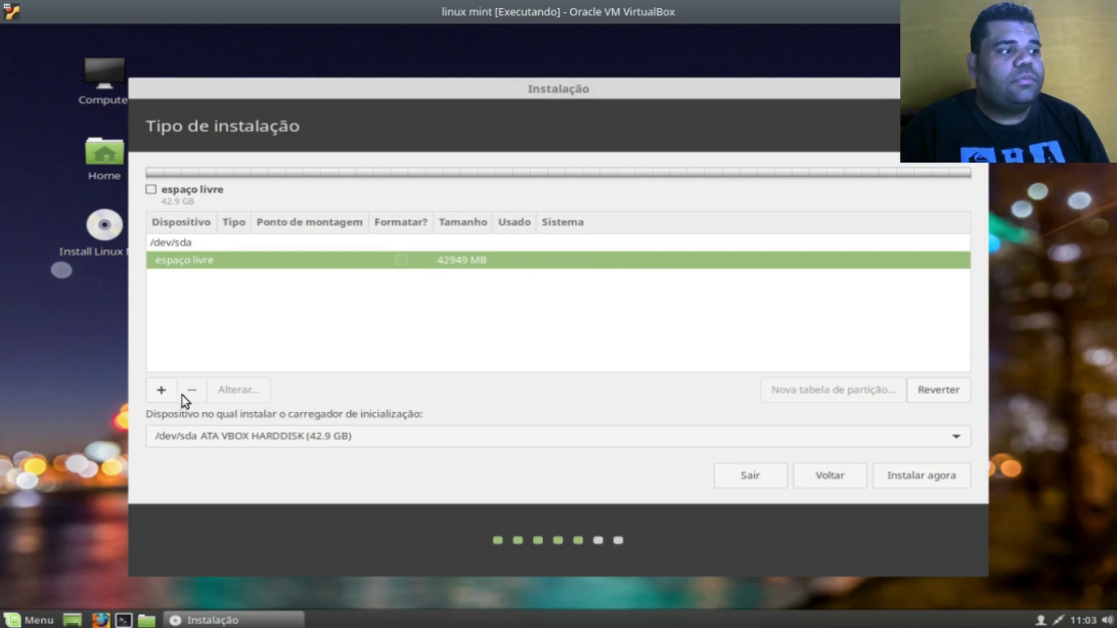
left_click(163, 389)
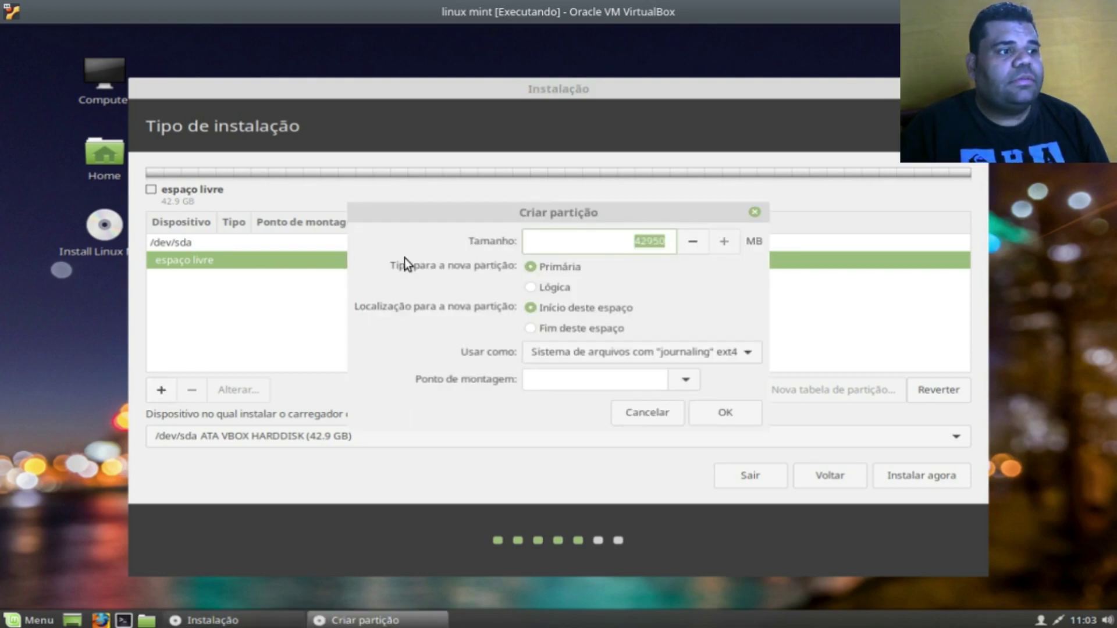
left_click(744, 351)
left_click(743, 353)
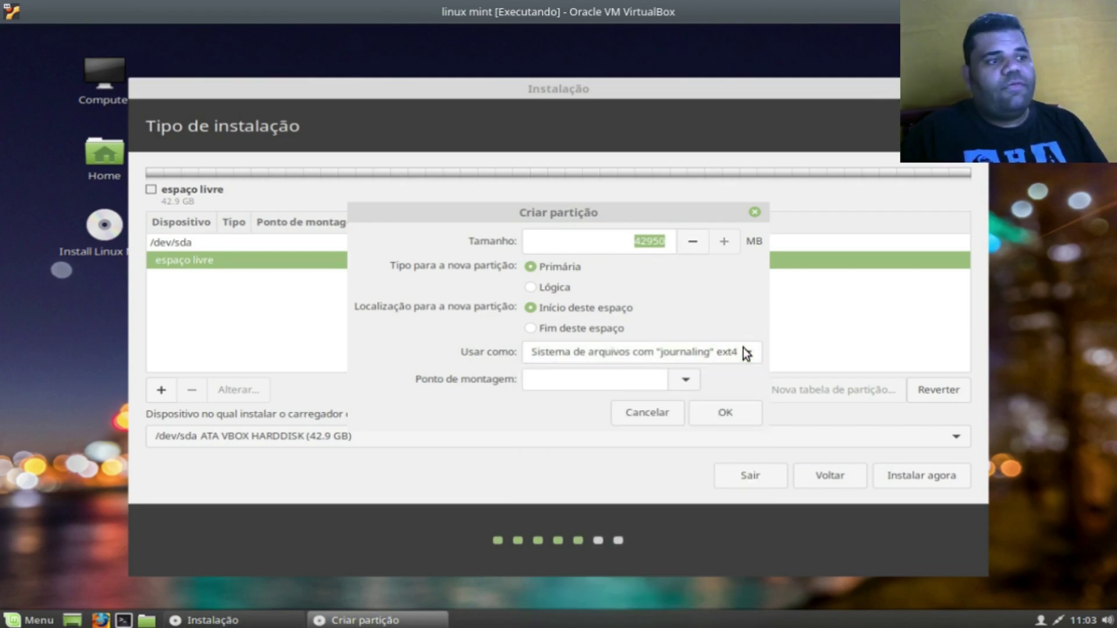
left_click(639, 240)
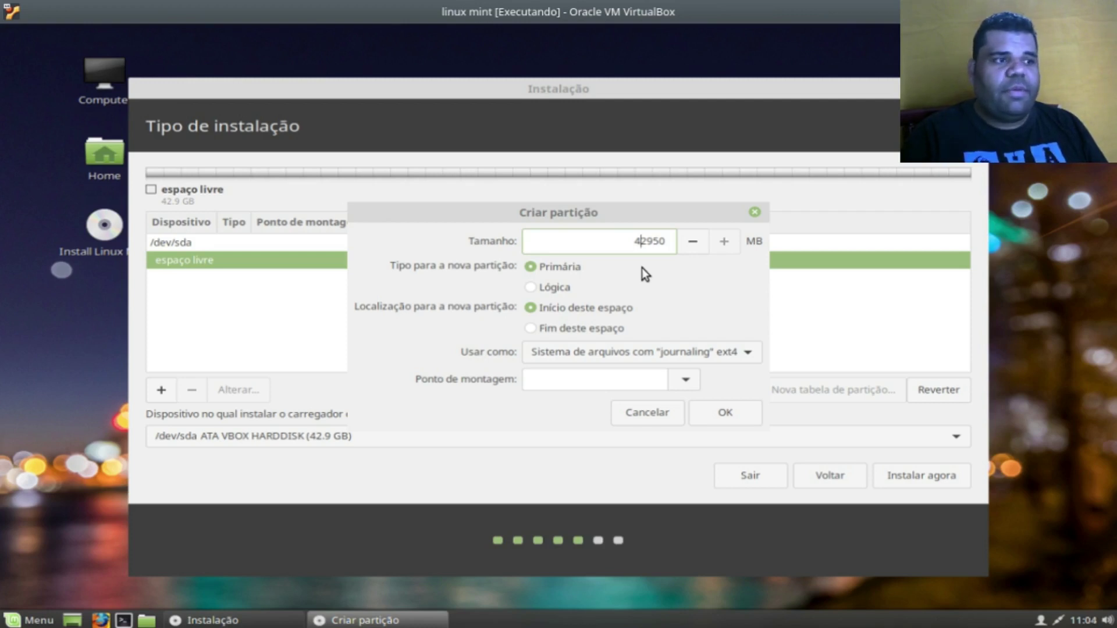
type("1")
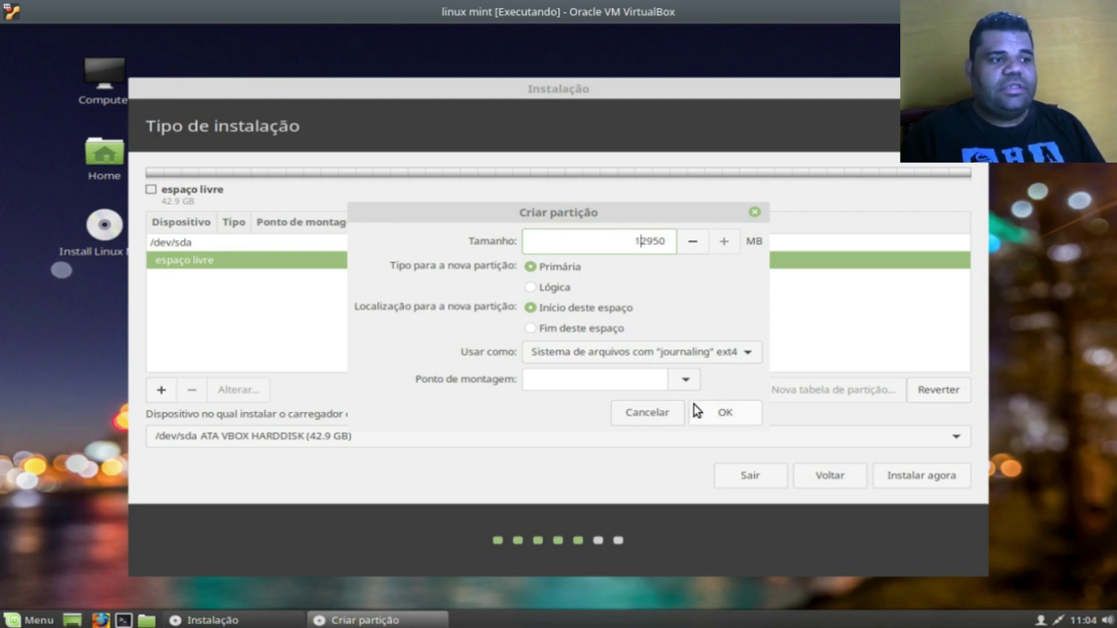
left_click(686, 382)
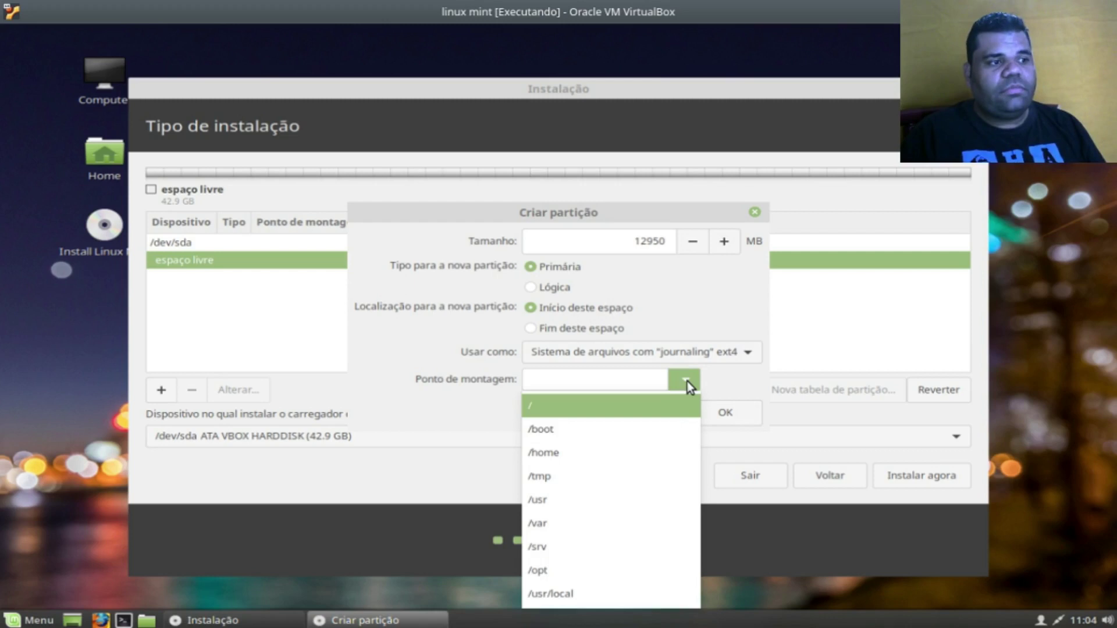
left_click(637, 407)
left_click(721, 413)
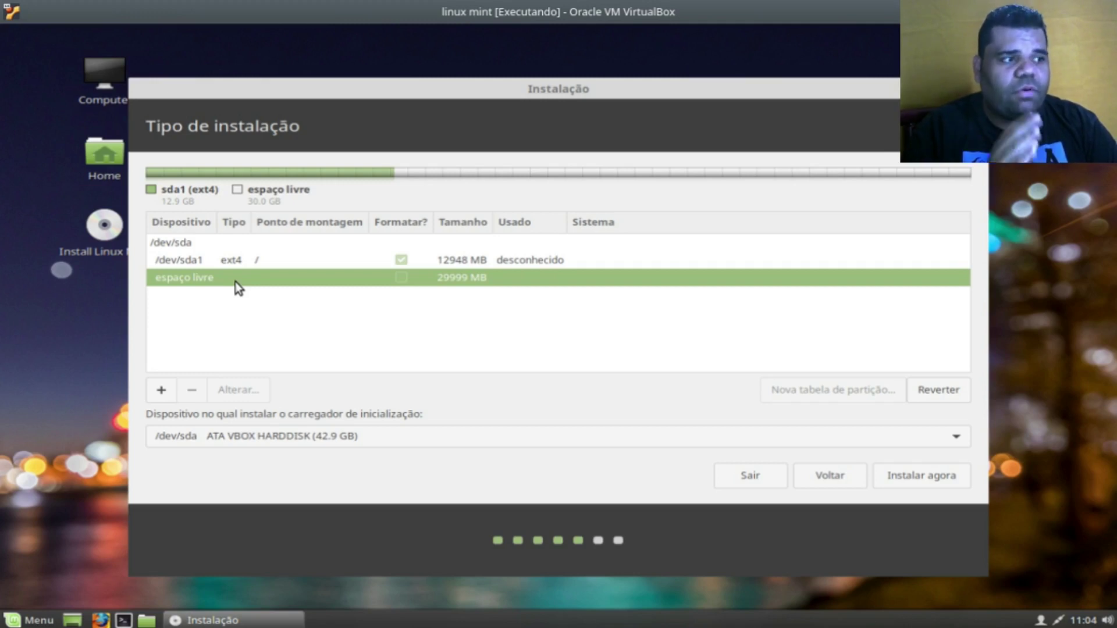
Delete the ext4 root partition /dev/sda1 and select the free space.
left_click(256, 257)
left_click(191, 387)
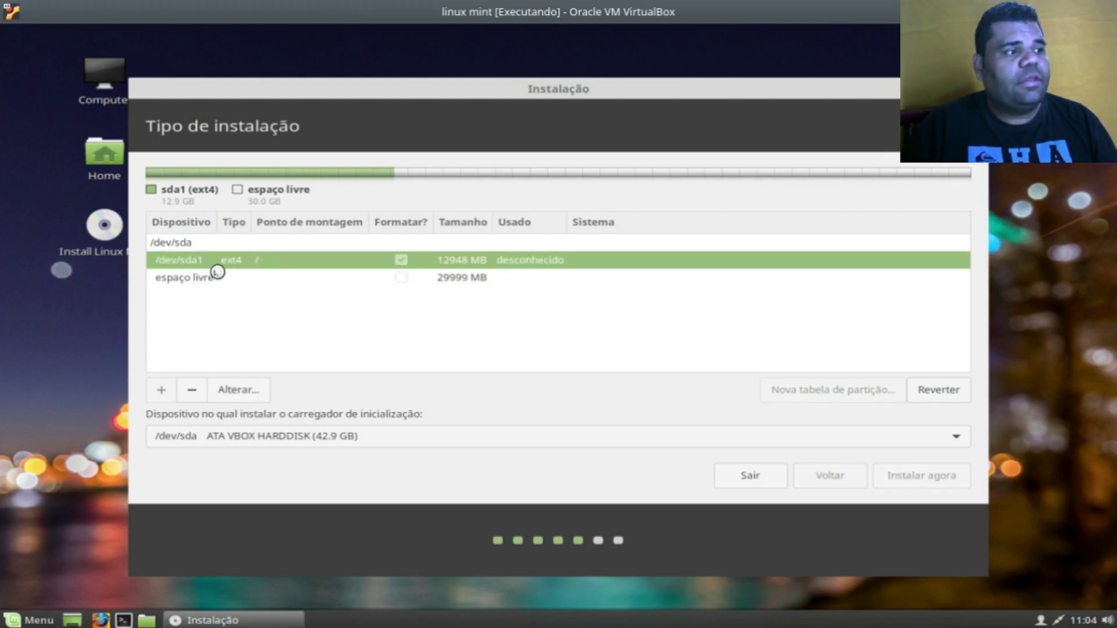
left_click(195, 261)
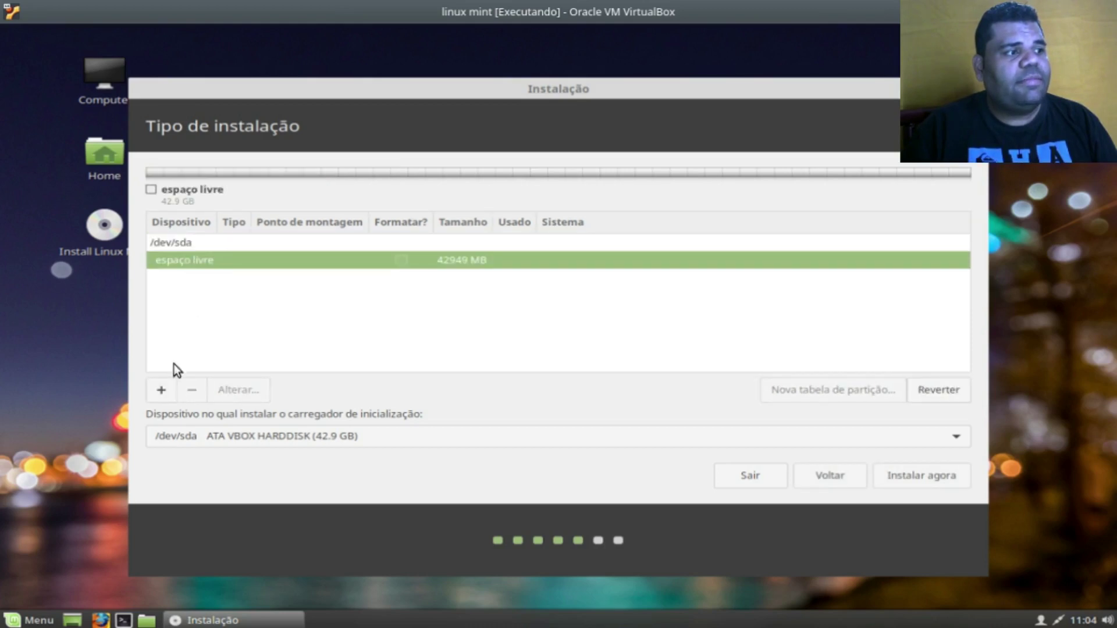
Create a 350 MB primary FAT32 partition in the free space without a mount point.
left_click(166, 396)
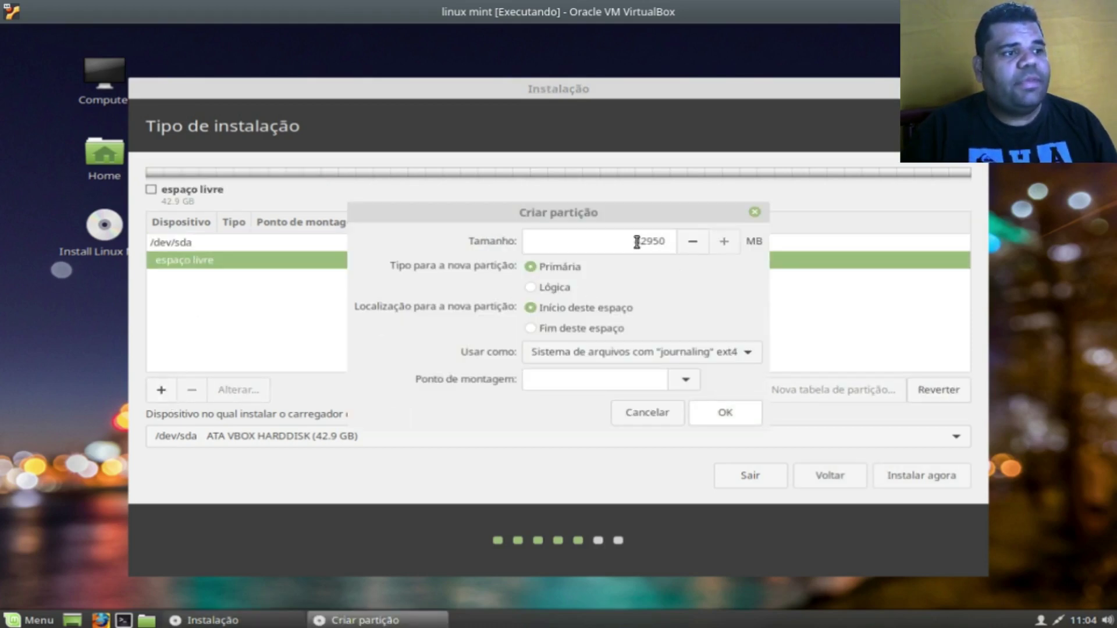
left_click_drag(647, 241, 589, 243)
type("3")
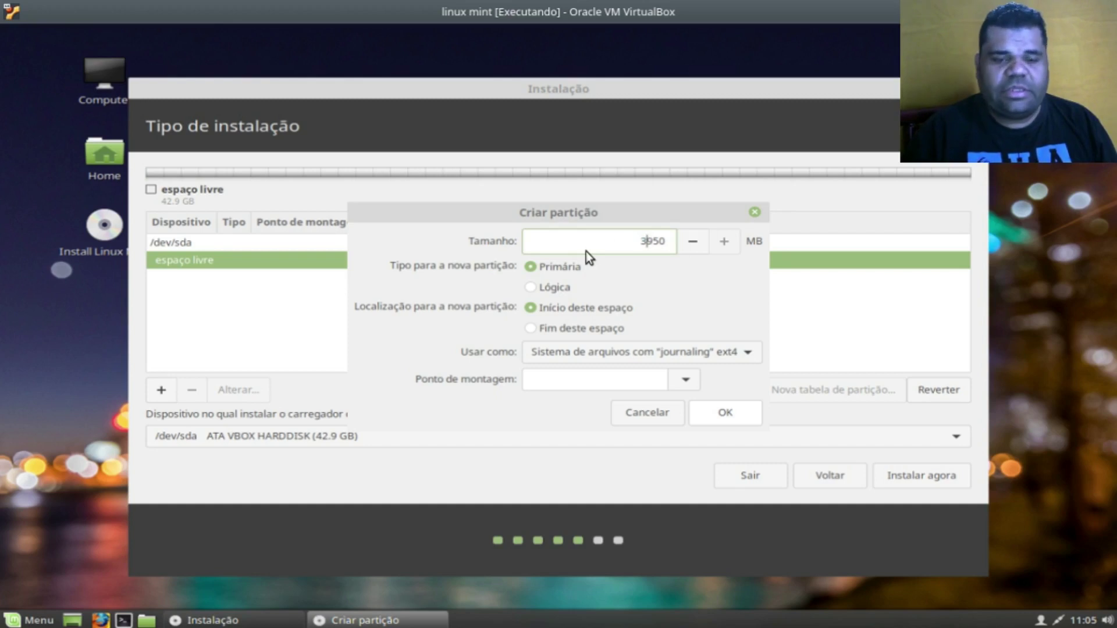
type("5")
key("Delete")
key("Delete")
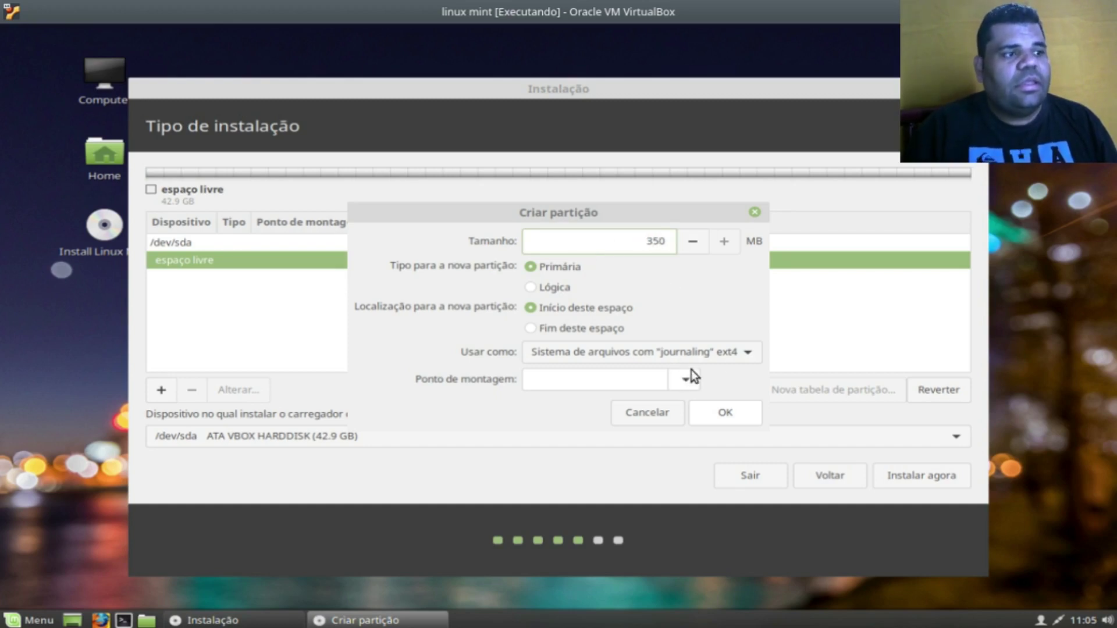
left_click(716, 357)
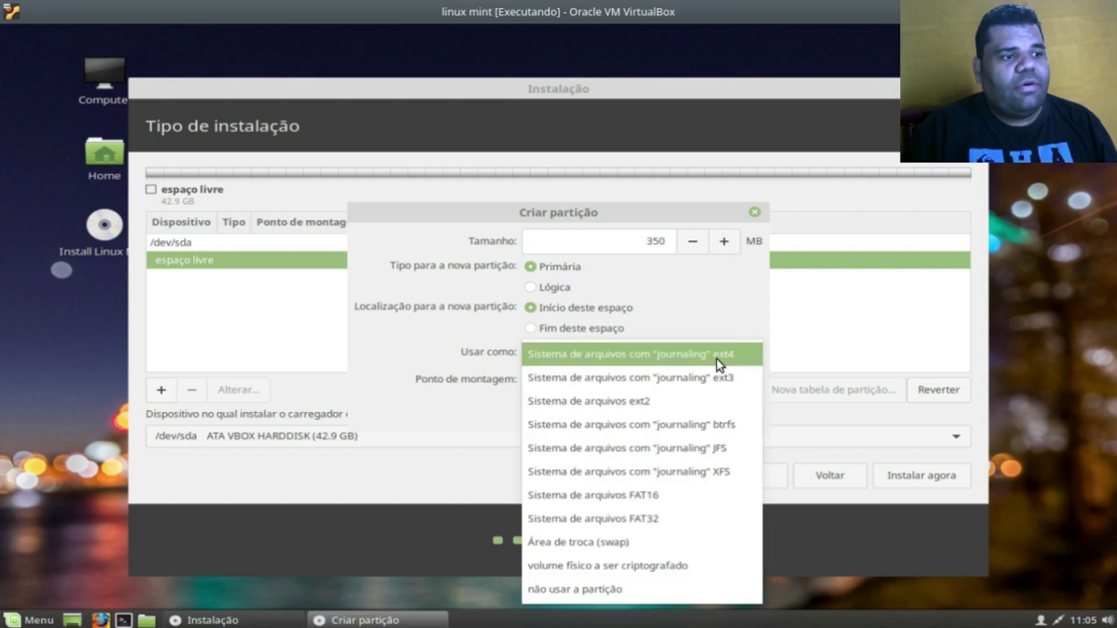
left_click(707, 523)
left_click(676, 385)
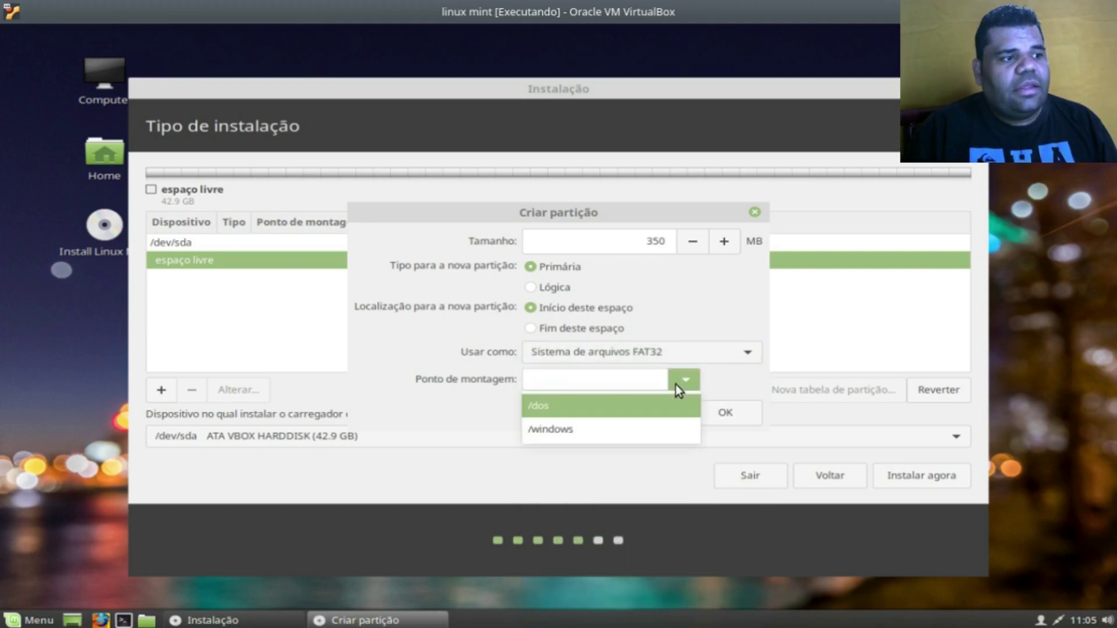
left_click(675, 385)
left_click(719, 412)
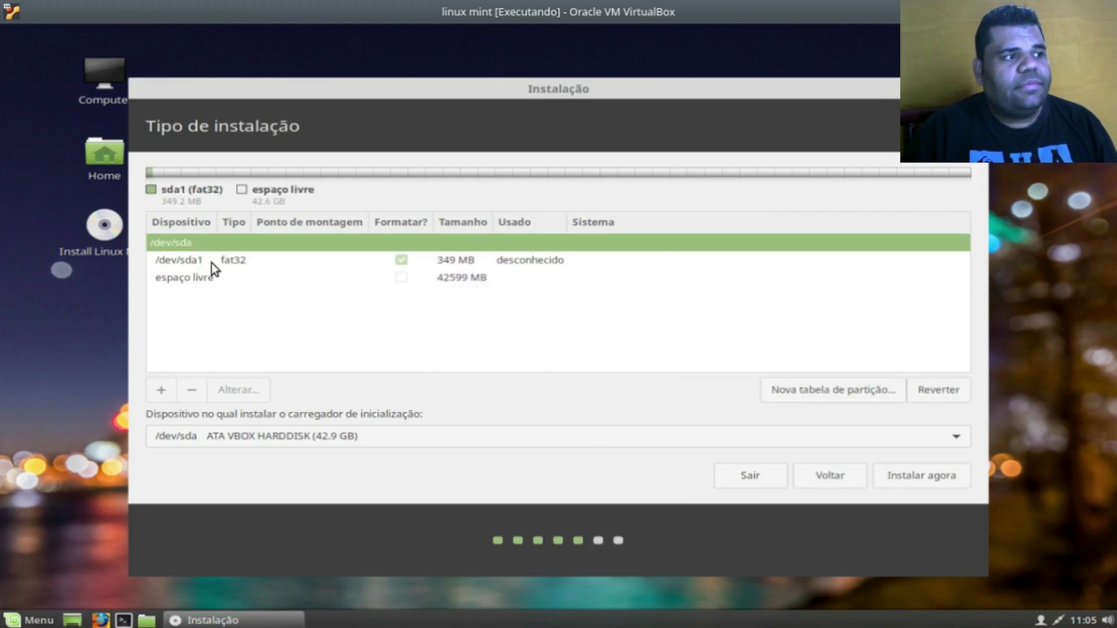
Check the FAT32 partition's file system and mount point choices, keep its settings, and delete the partition.
right_click(217, 259)
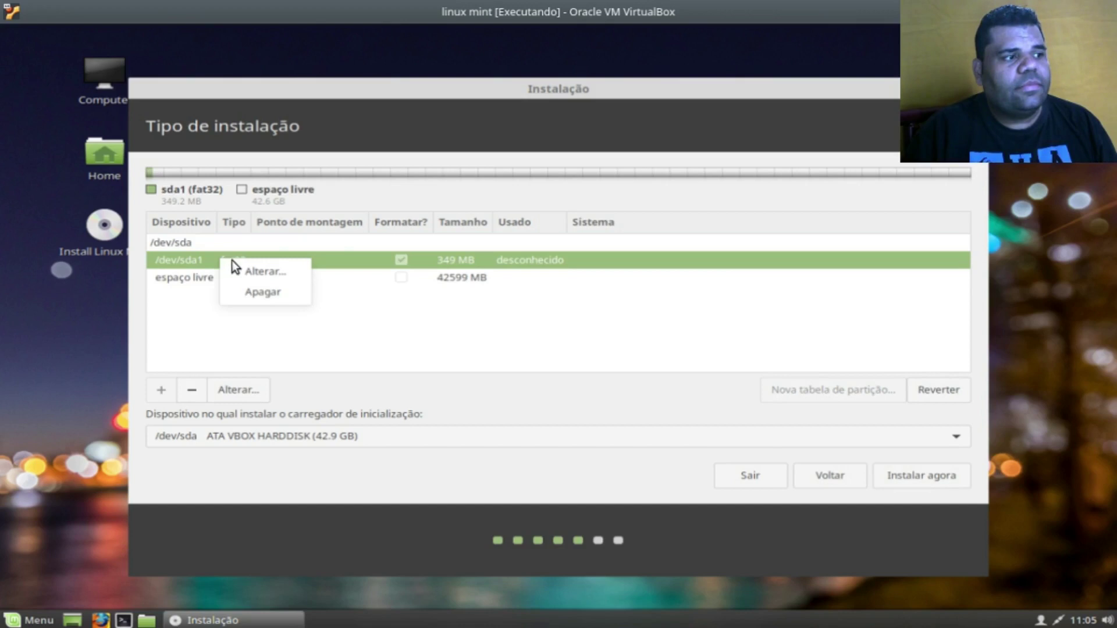
left_click(252, 274)
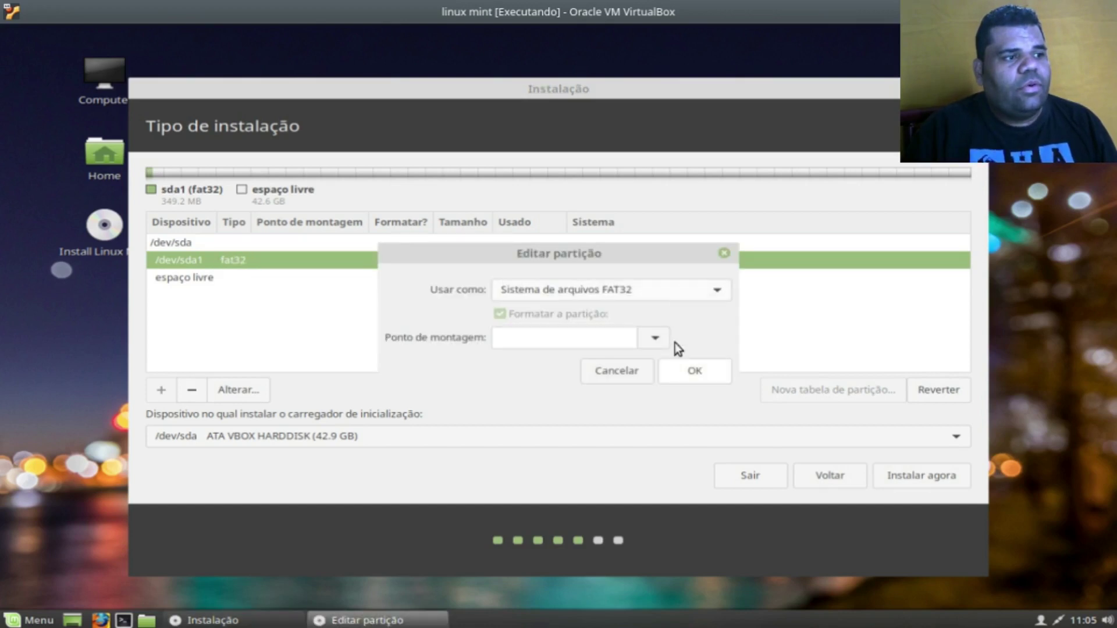
left_click(679, 295)
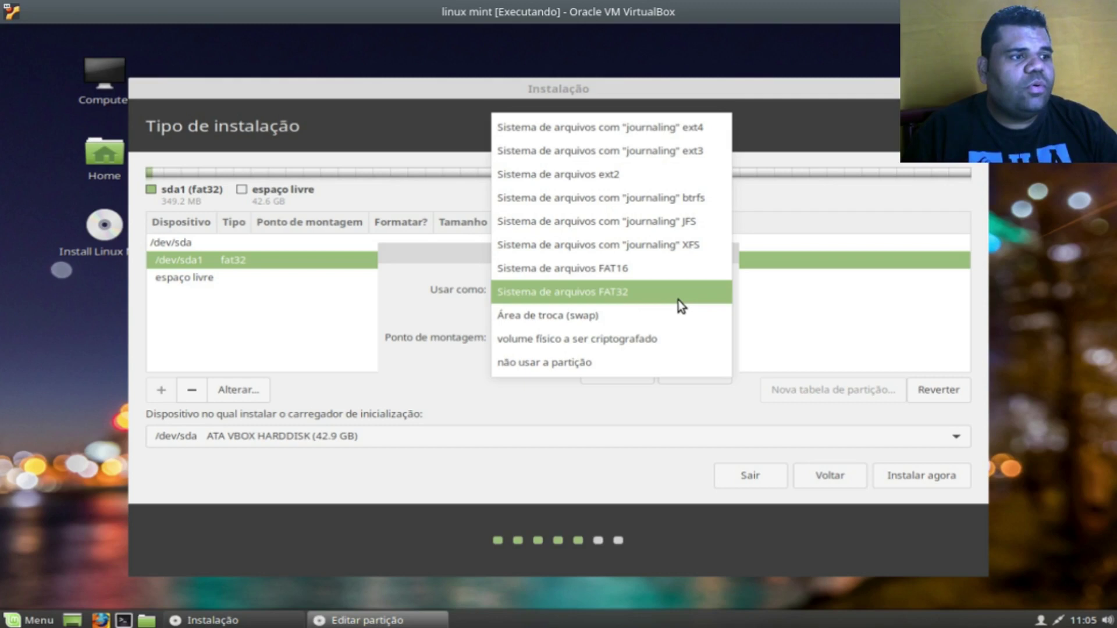
left_click(678, 300)
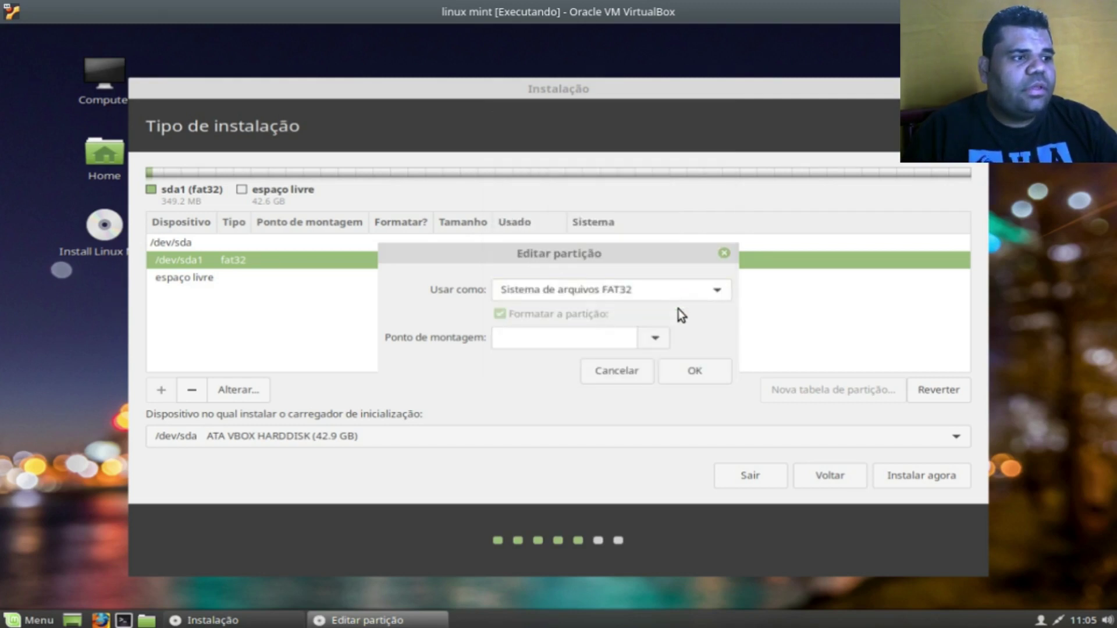
left_click(654, 341)
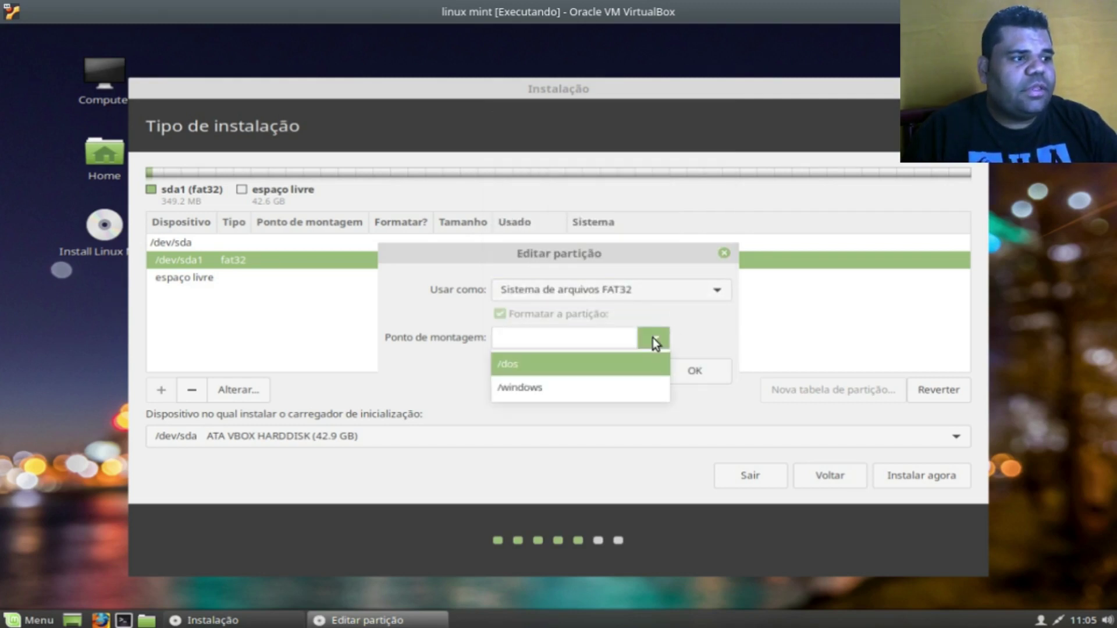
left_click(692, 374)
left_click(692, 373)
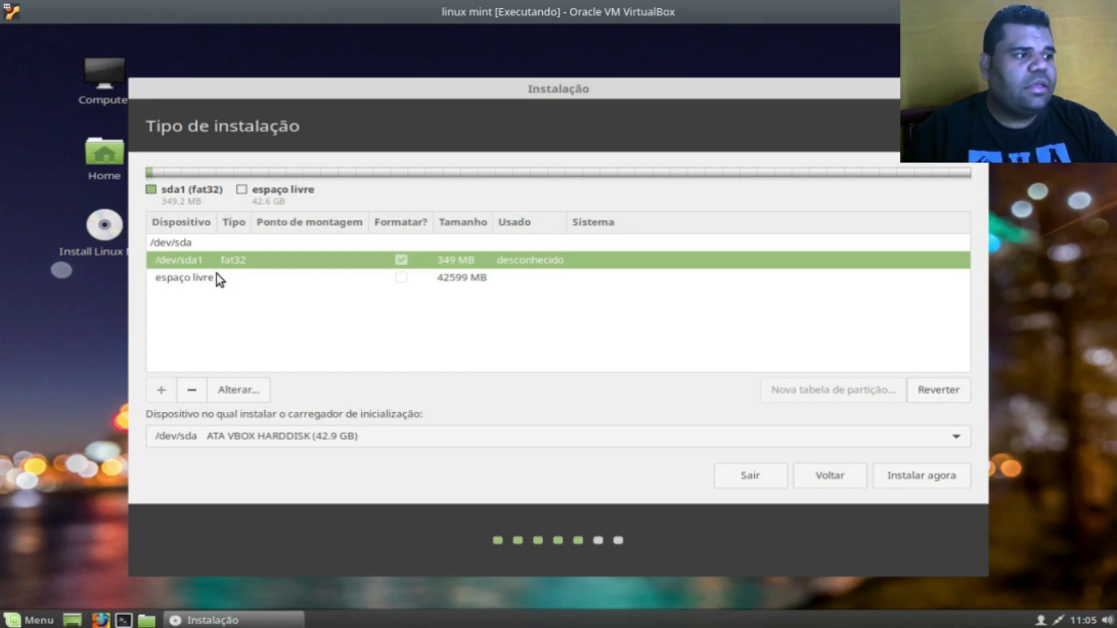
left_click(191, 391)
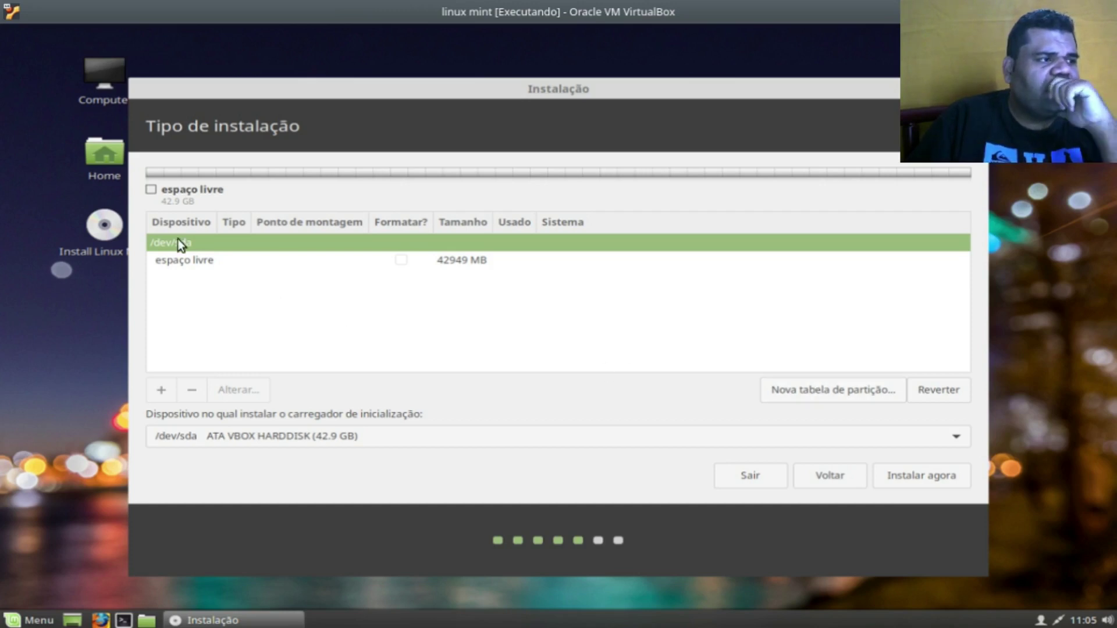
Start a new primary partition in the free space and set its size to 350 MB.
left_click(176, 267)
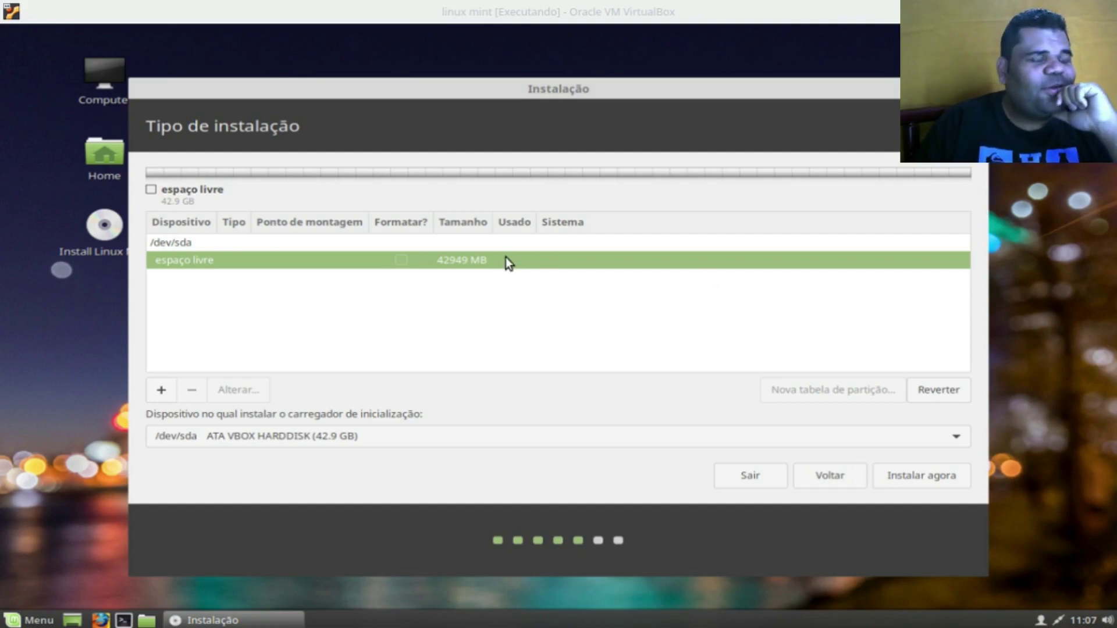
right_click(278, 257)
left_click(259, 264)
right_click(270, 250)
left_click(258, 258)
left_click(258, 260)
right_click(258, 259)
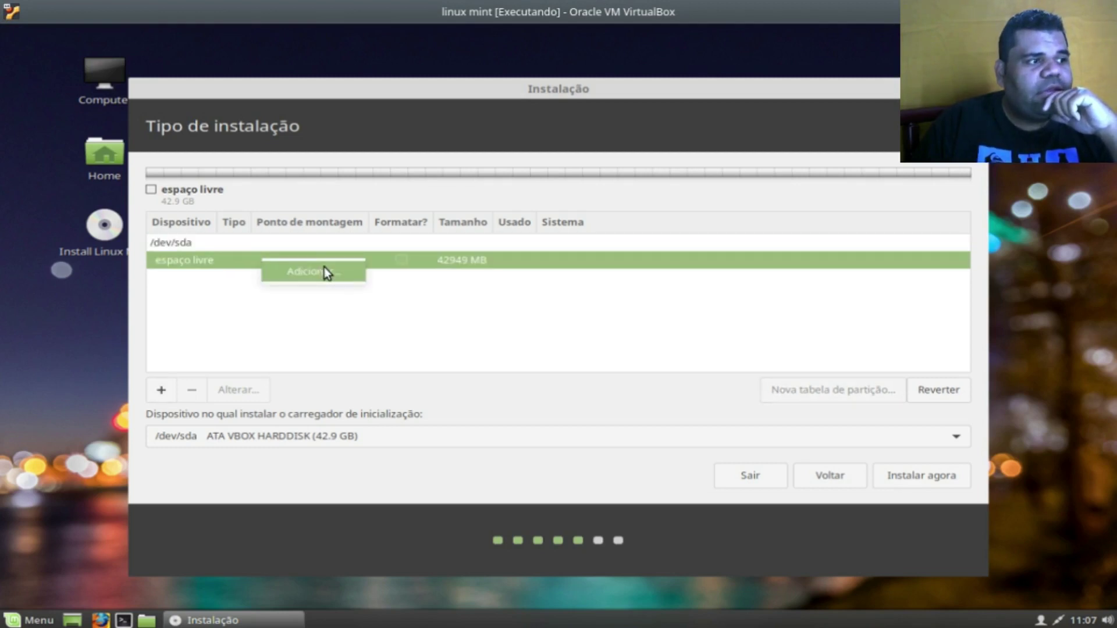
left_click(324, 269)
left_click_drag(650, 241, 581, 242)
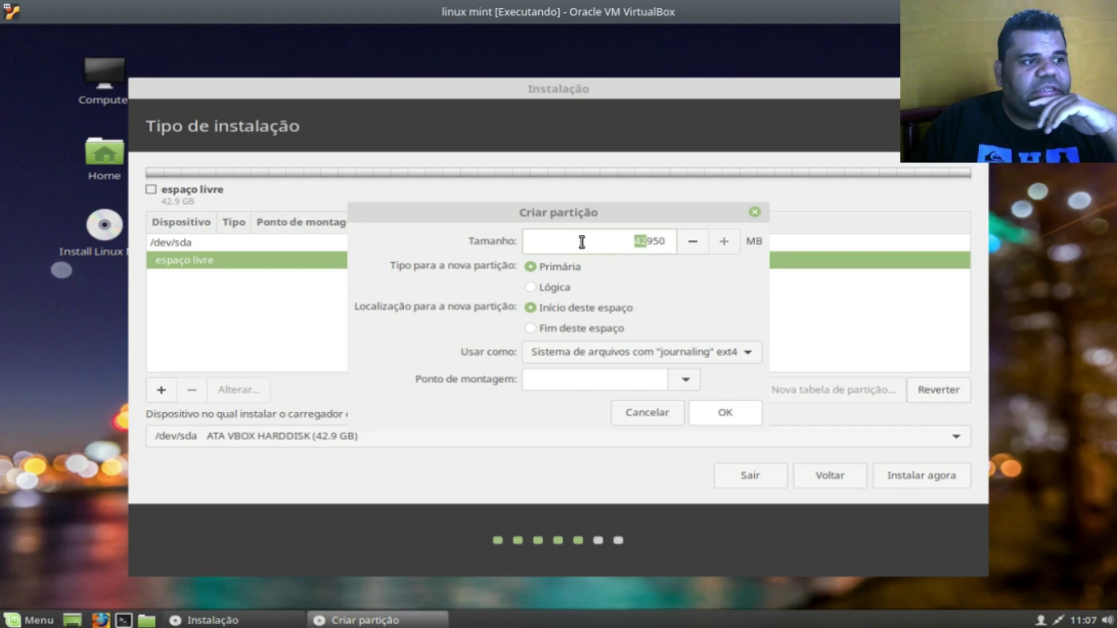
key("Delete")
key("Delete")
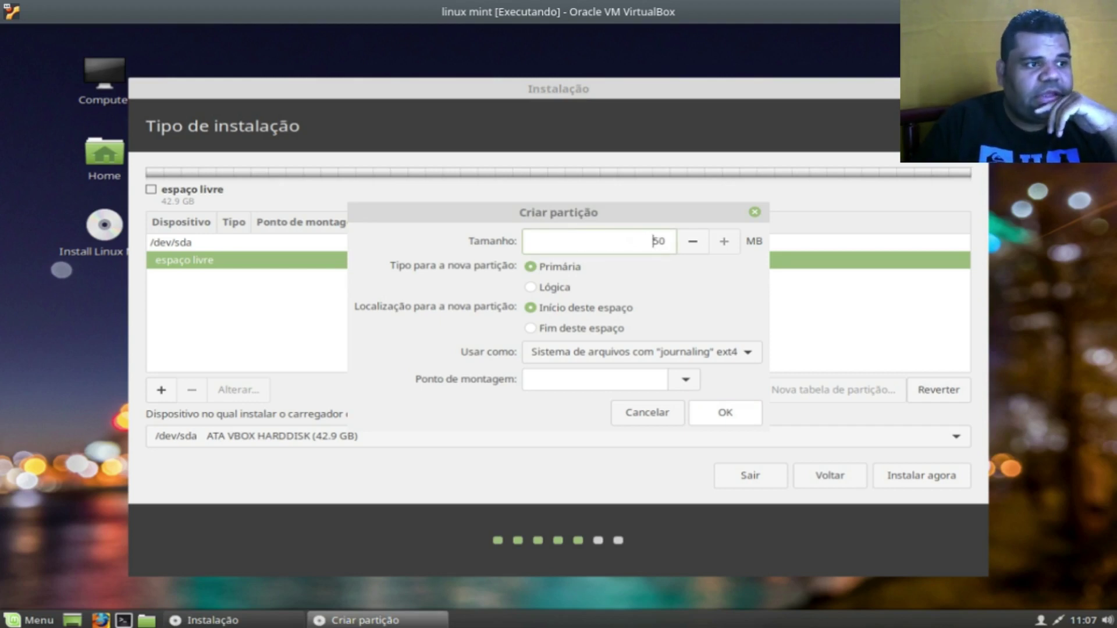
type("3")
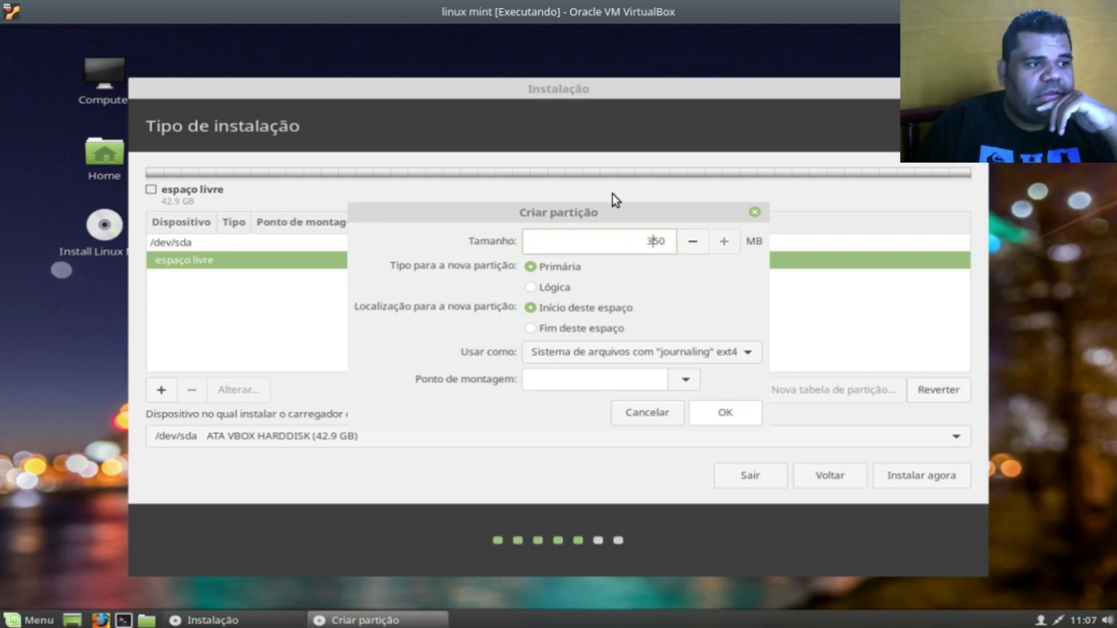
Set the new 350 MB partition to the FAT32 file system with mount point /boot/efi and create it.
left_click(708, 357)
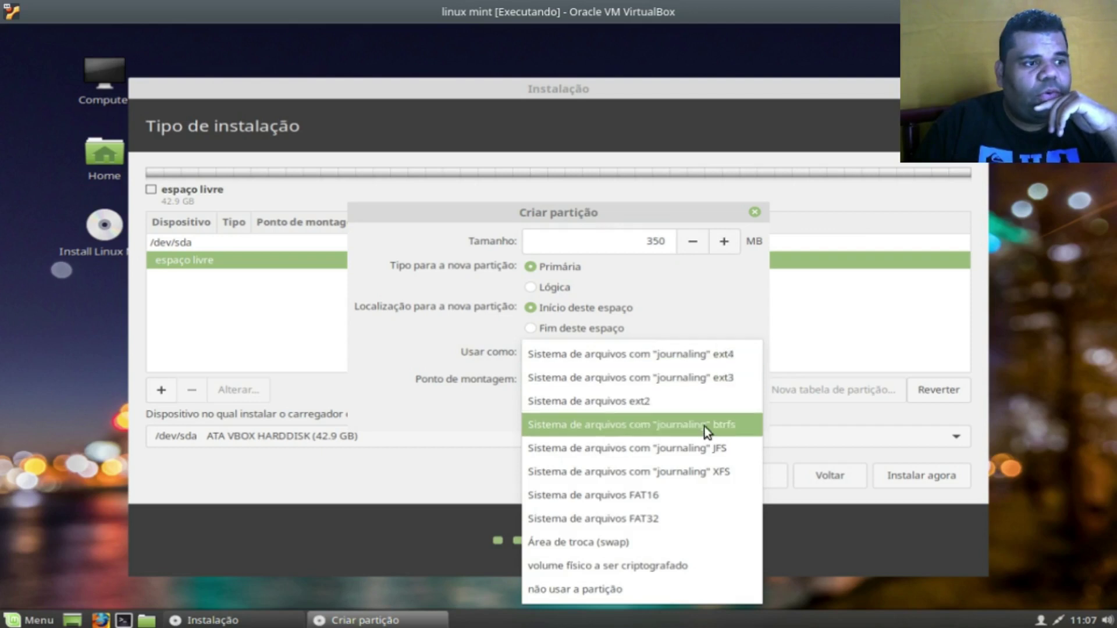
key("Escape")
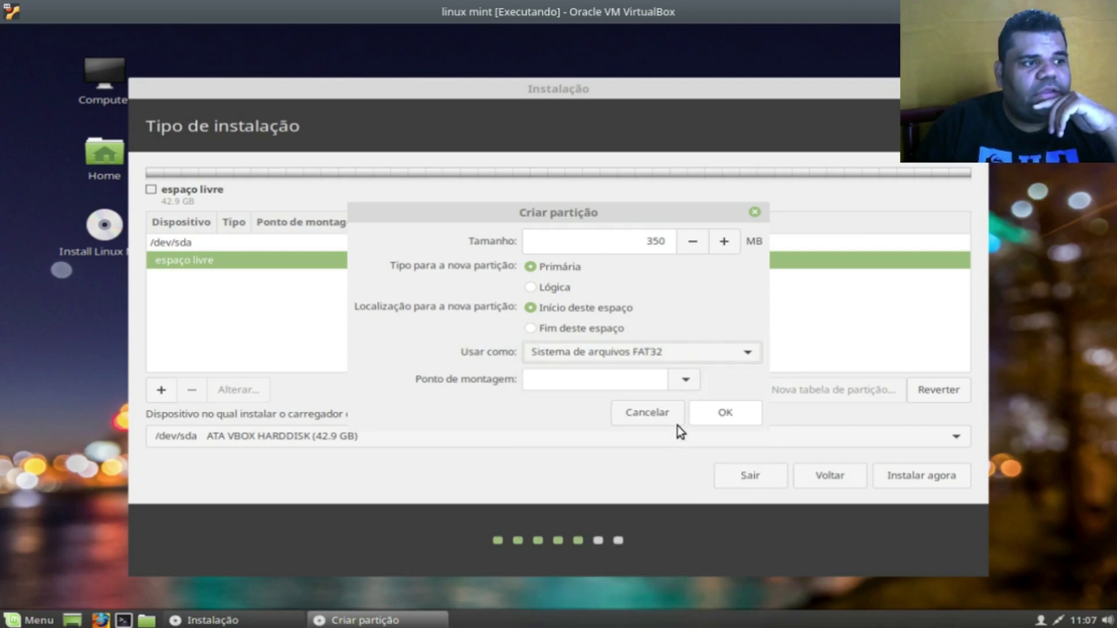
left_click(637, 379)
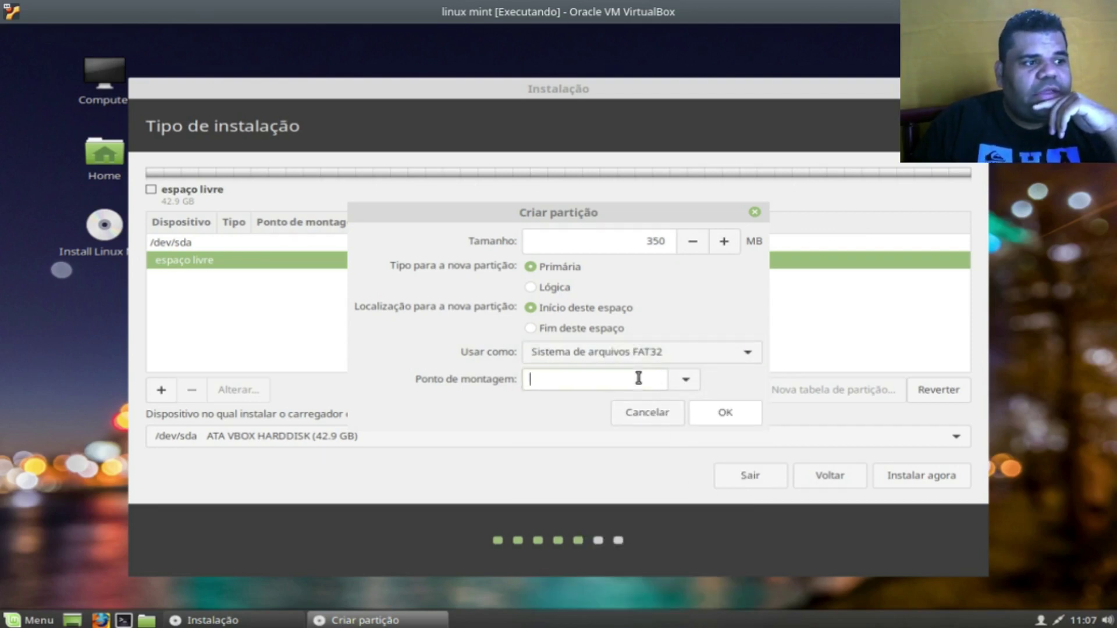
type("/boot/")
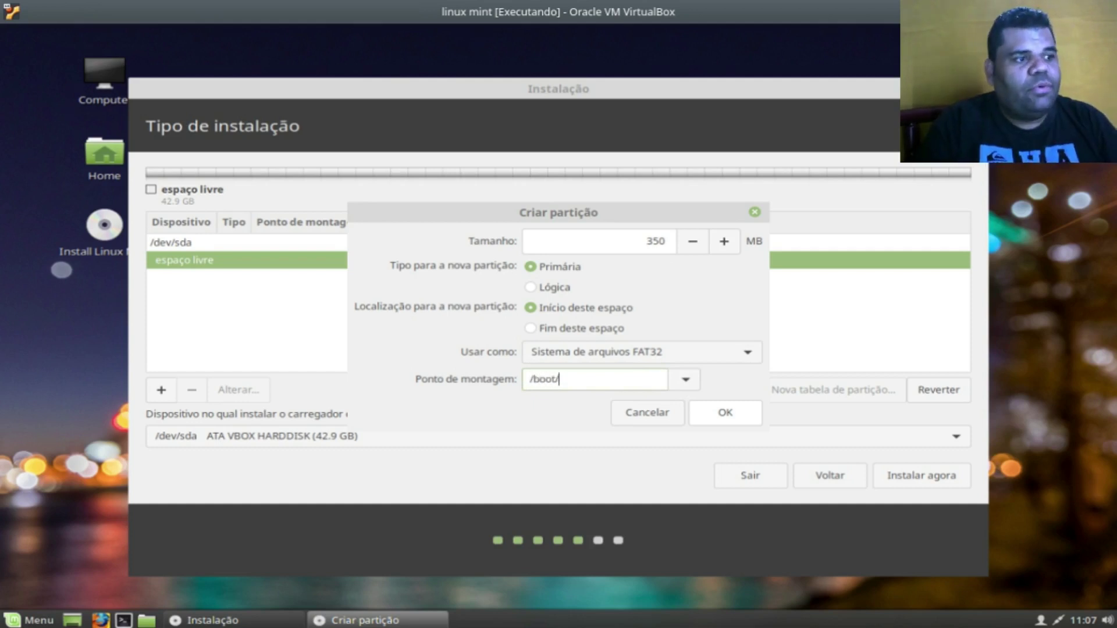
type("efi")
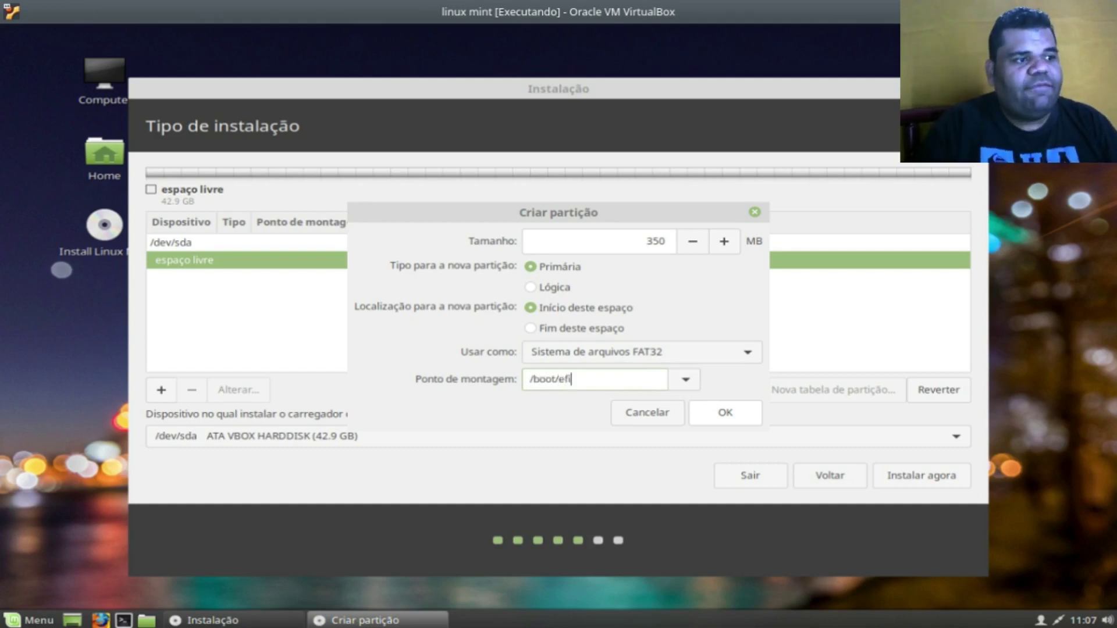
left_click(745, 407)
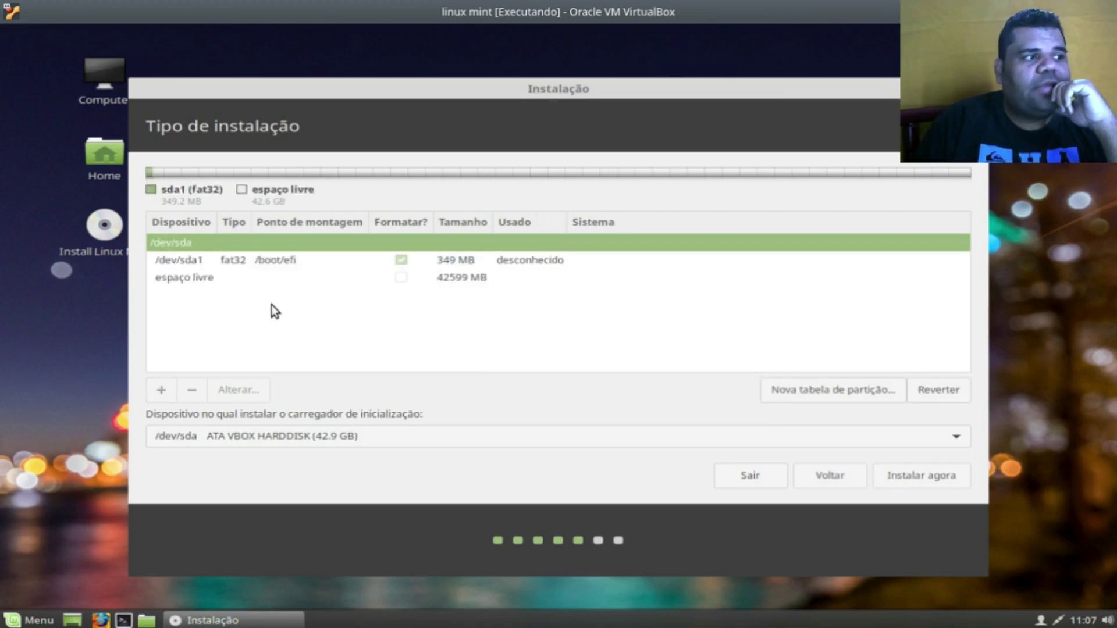
Delete the FAT32 /boot/efi partition /dev/sda1.
left_click(273, 271)
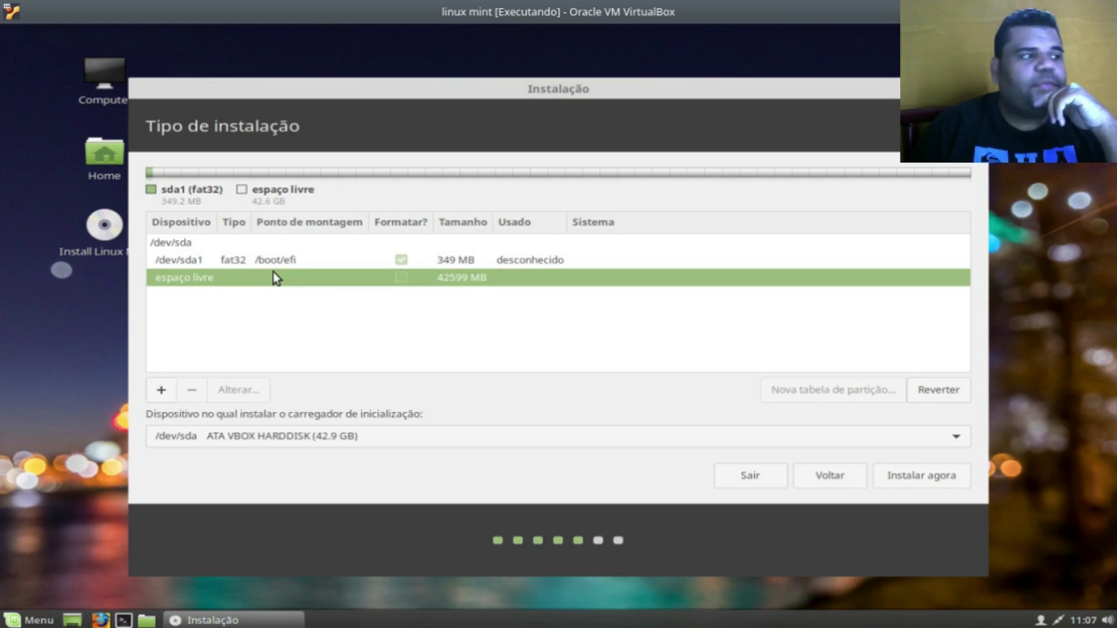
left_click(276, 261)
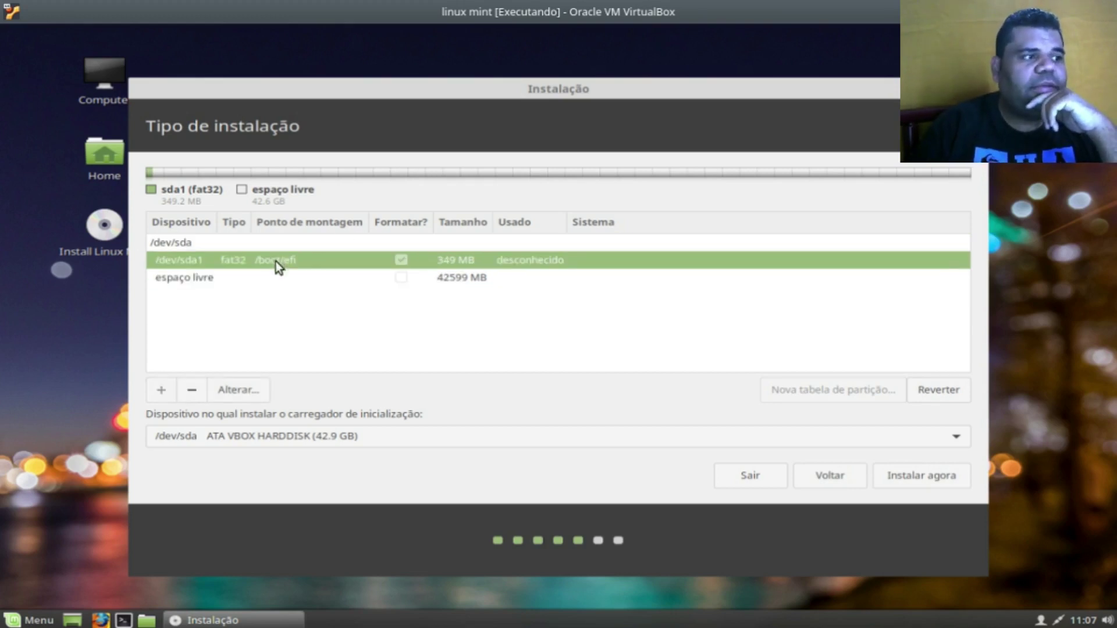
left_click(211, 278)
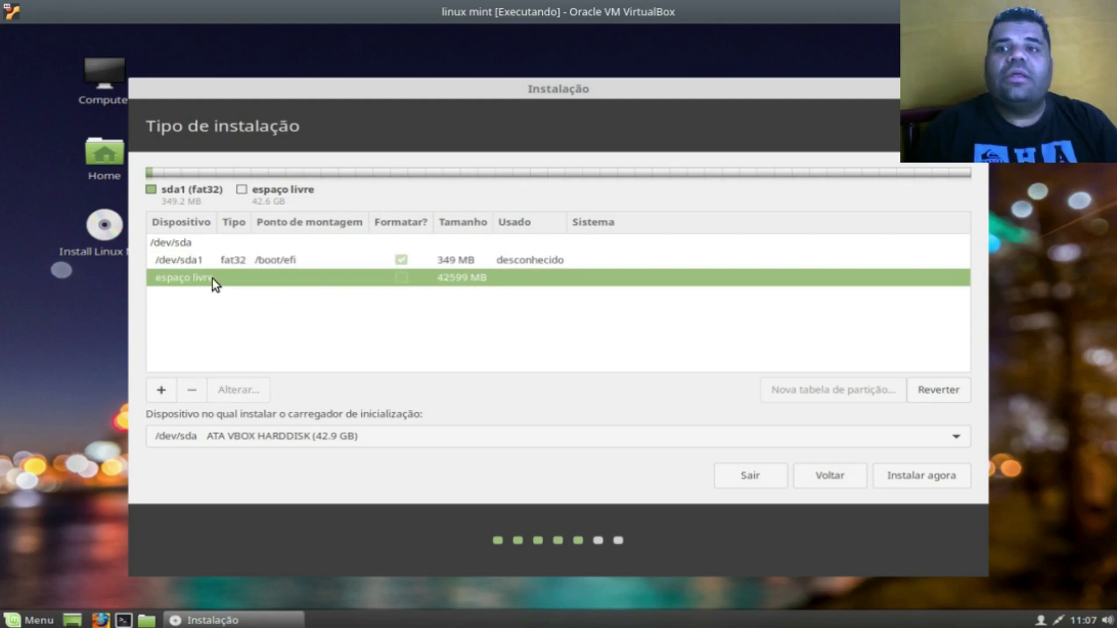
left_click(232, 262)
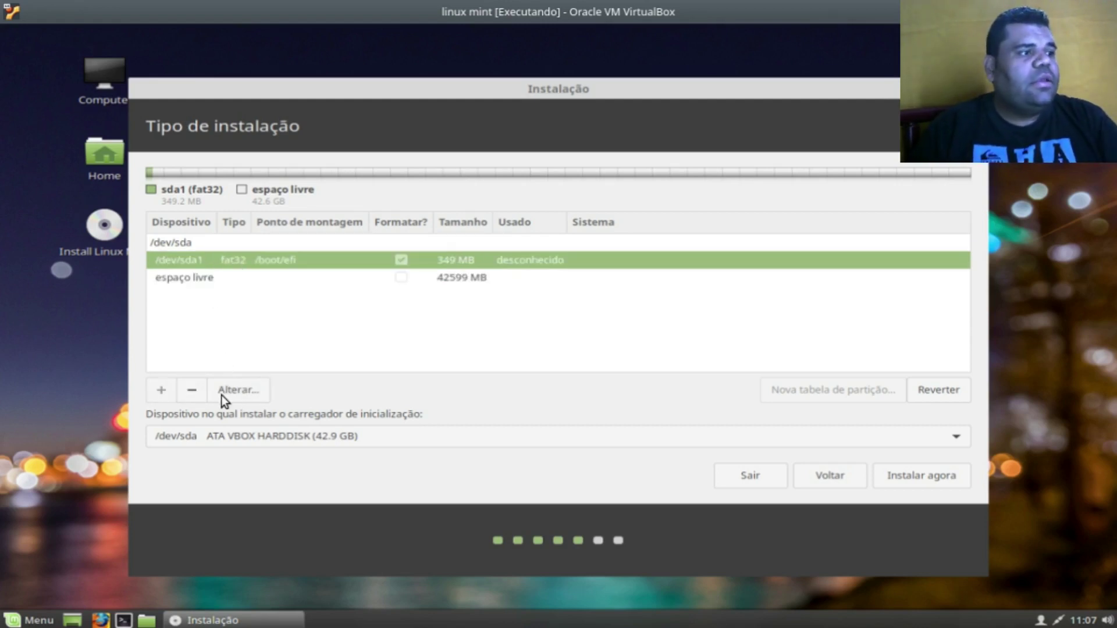
left_click(197, 385)
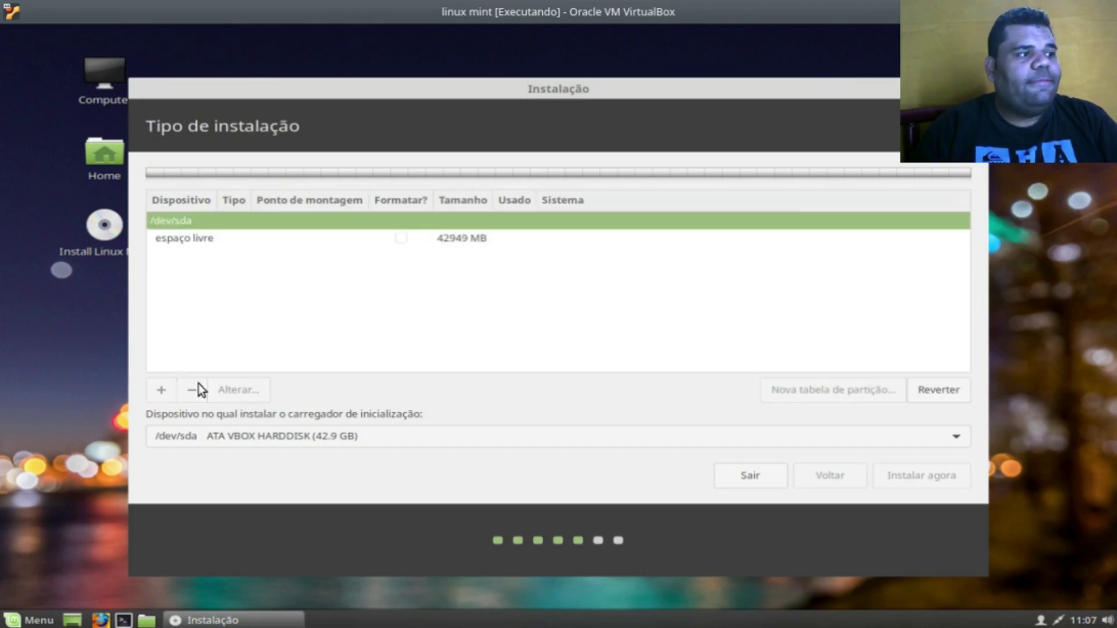
Create a 12950 MB primary ext4 partition at the beginning of the free space with mount point /.
left_click(200, 262)
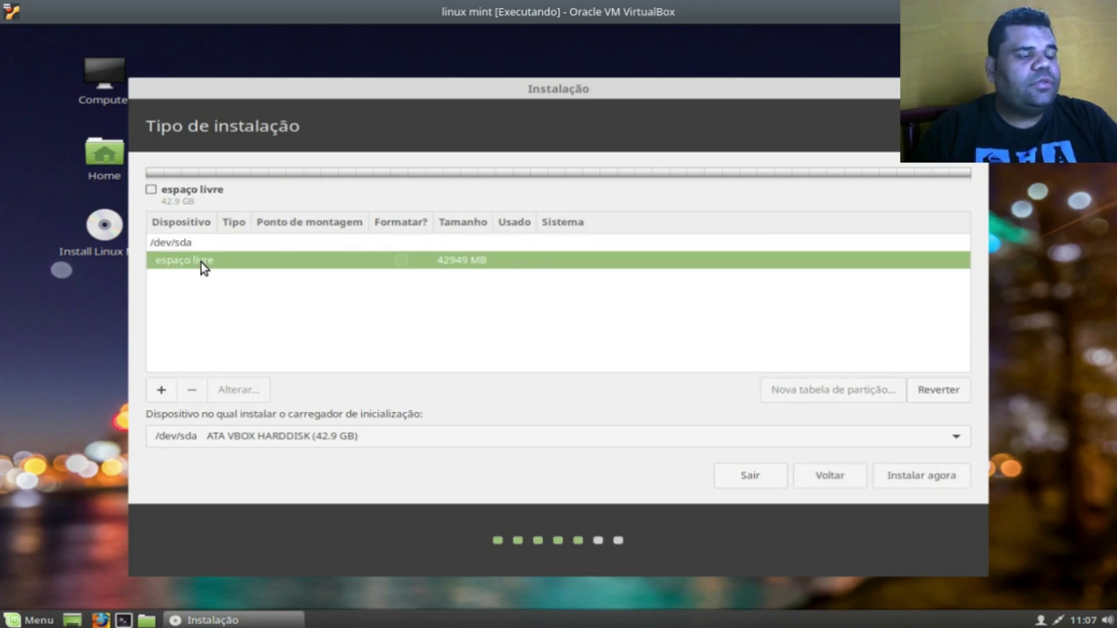
left_click(166, 391)
left_click_drag(643, 241, 524, 239)
type("12950")
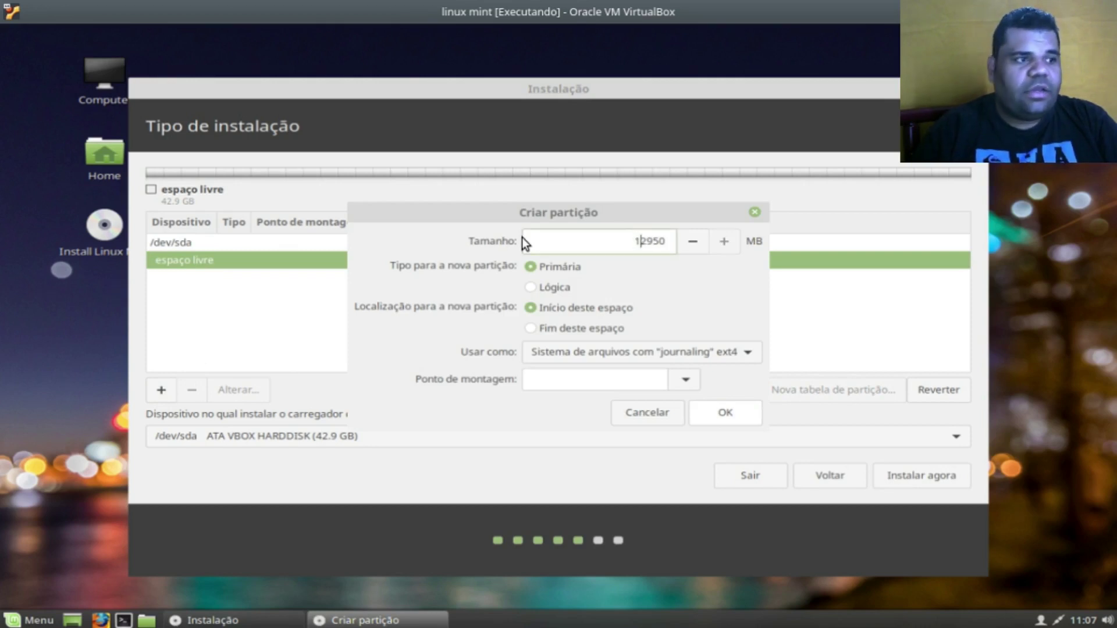
left_click(681, 381)
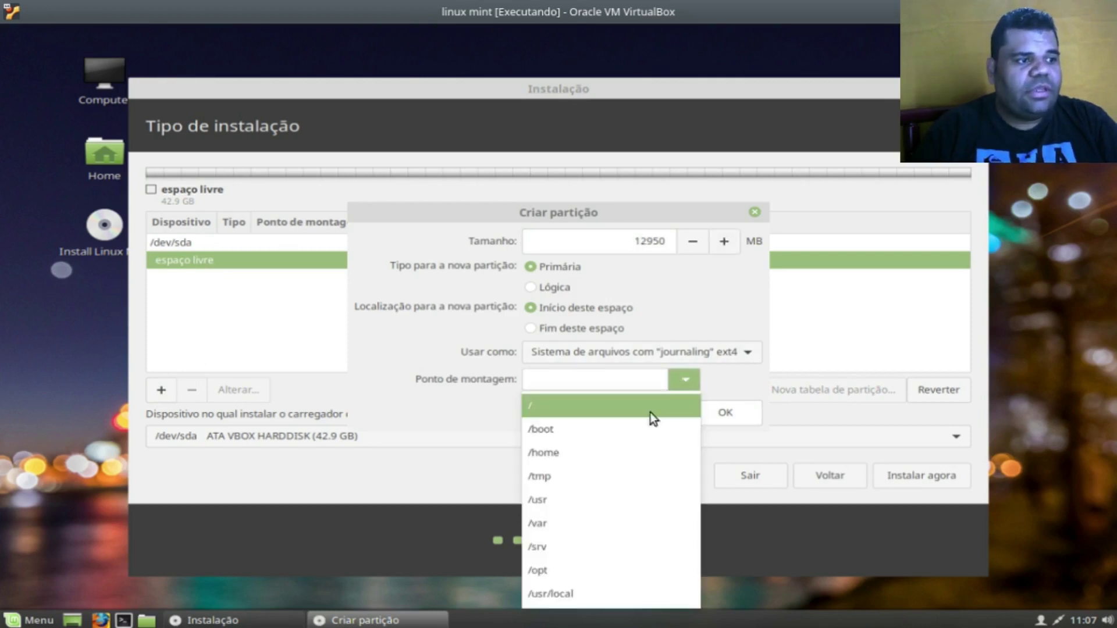
left_click(610, 407)
left_click(723, 414)
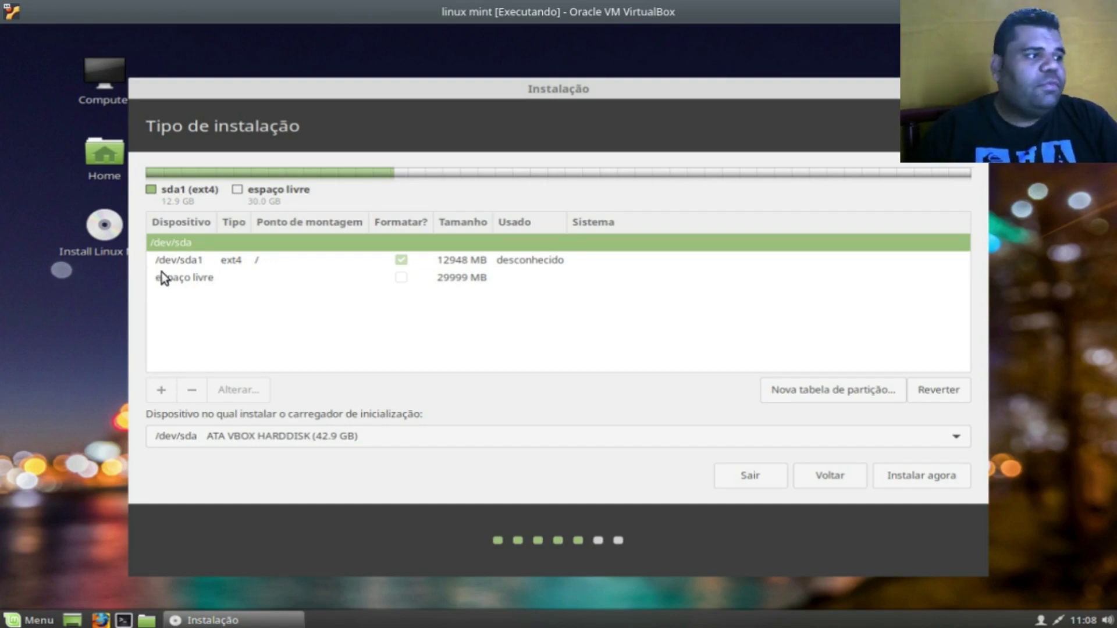
Create a 30000 MB logical ext4 partition in the remaining free space with mount point /home.
left_click(163, 276)
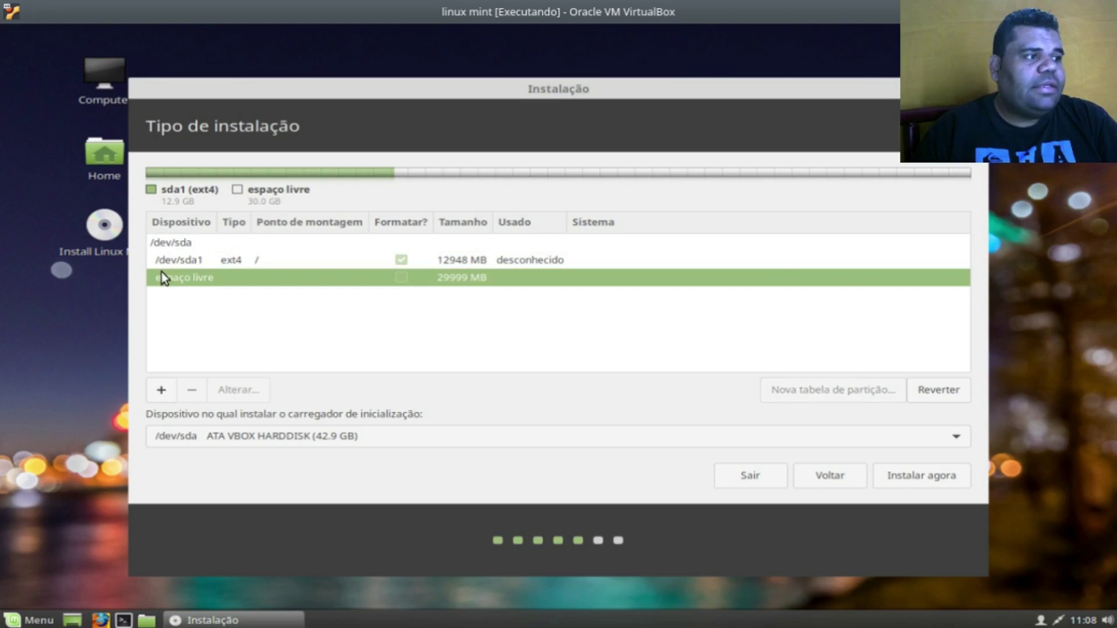
left_click(162, 391)
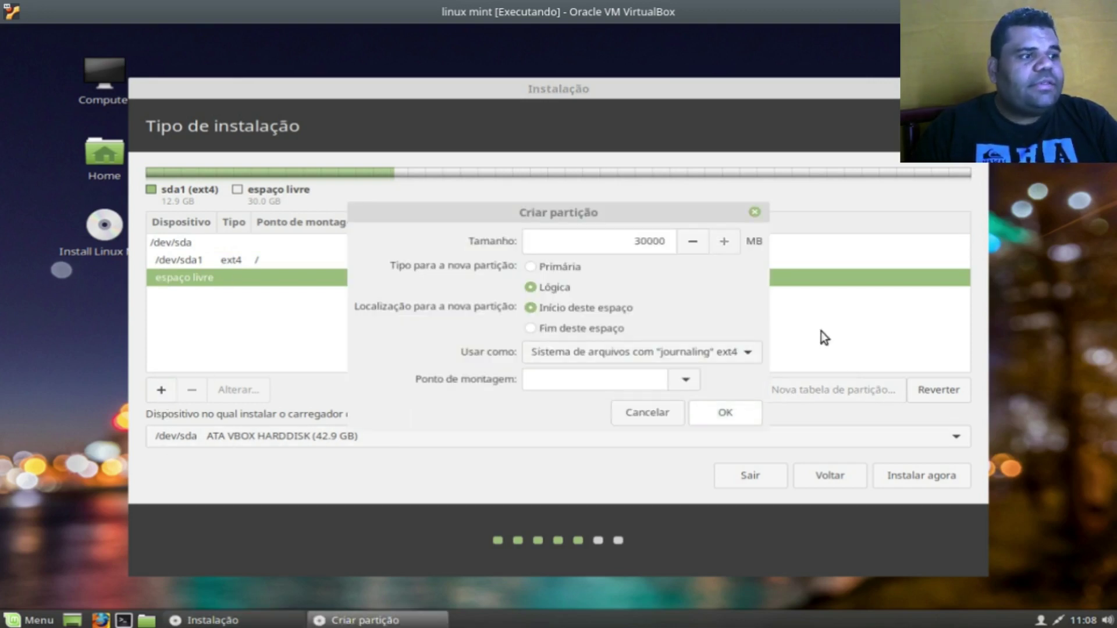
left_click(685, 379)
left_click(588, 463)
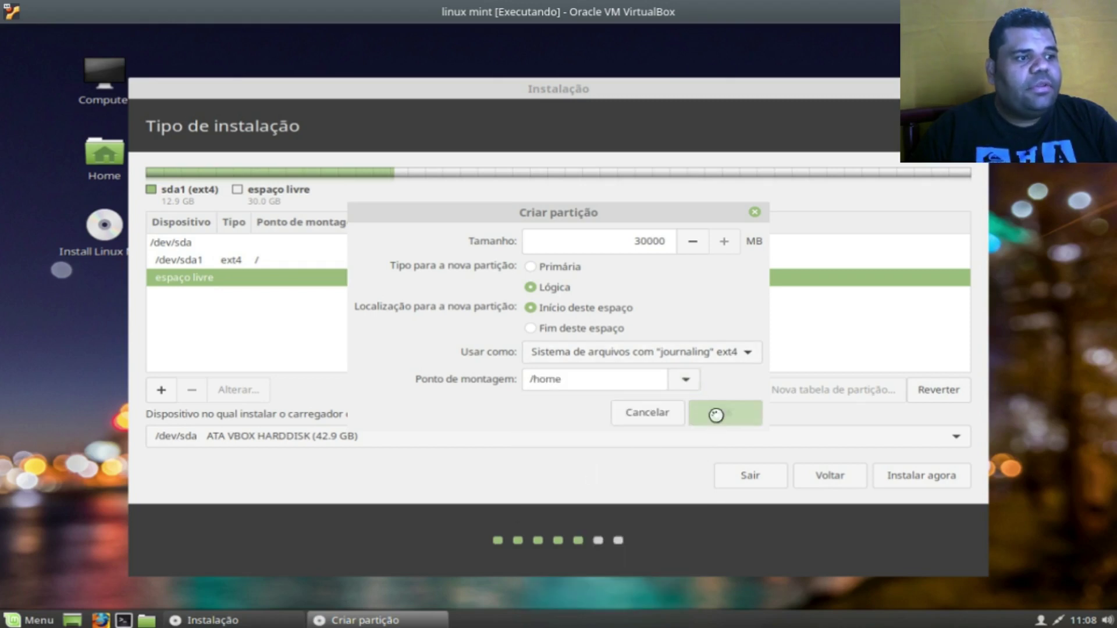
left_click(721, 413)
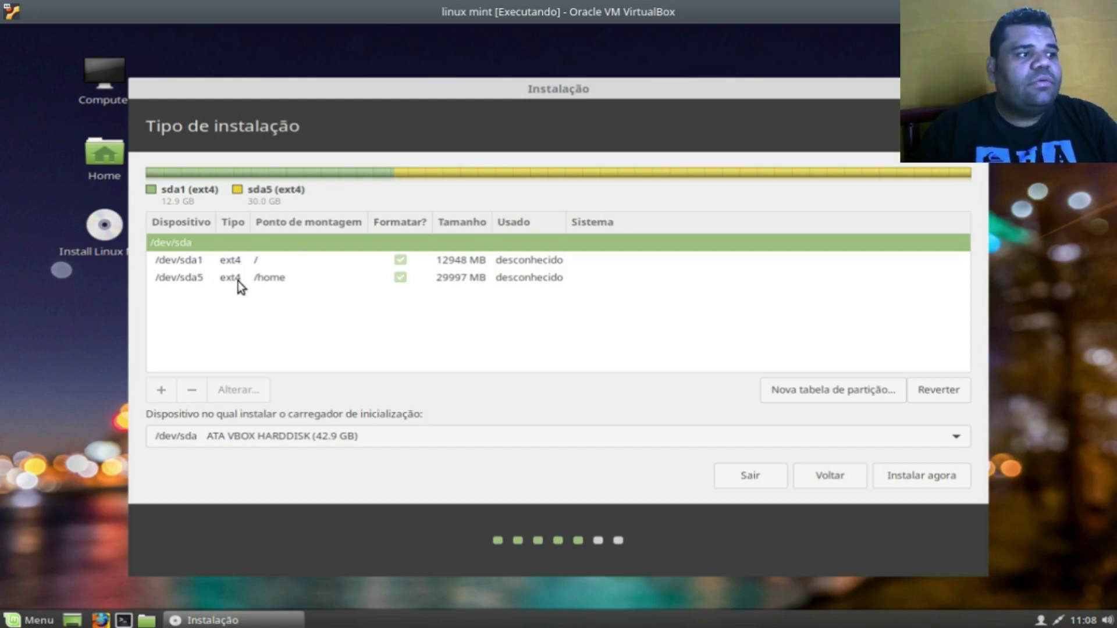
Start the installation with these partitions and accept Sao Paulo as the time zone location.
left_click(902, 482)
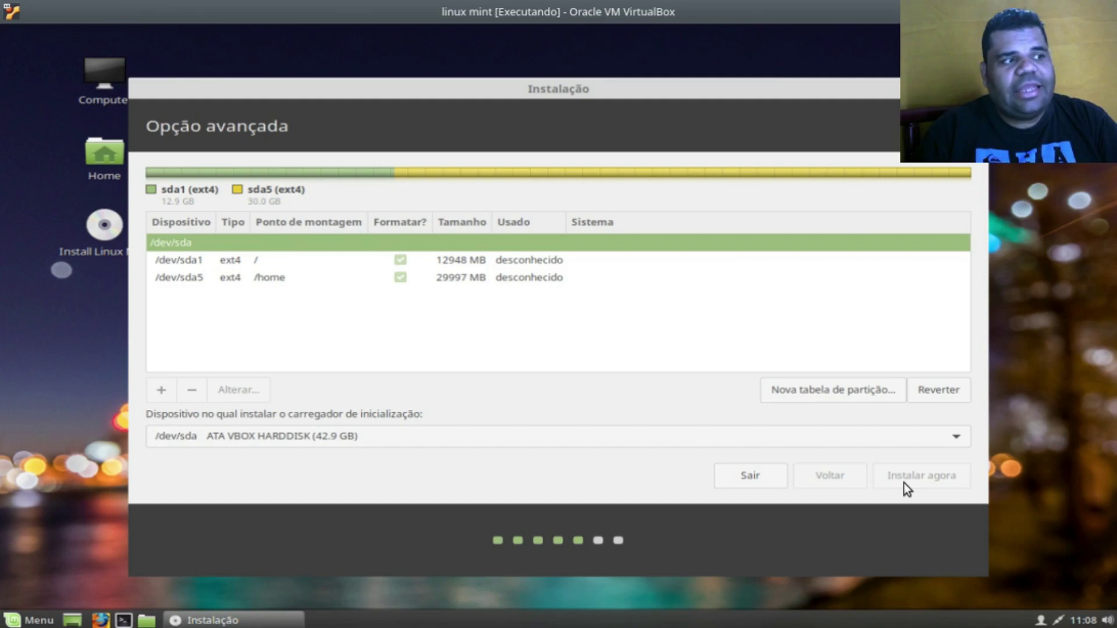
left_click(786, 457)
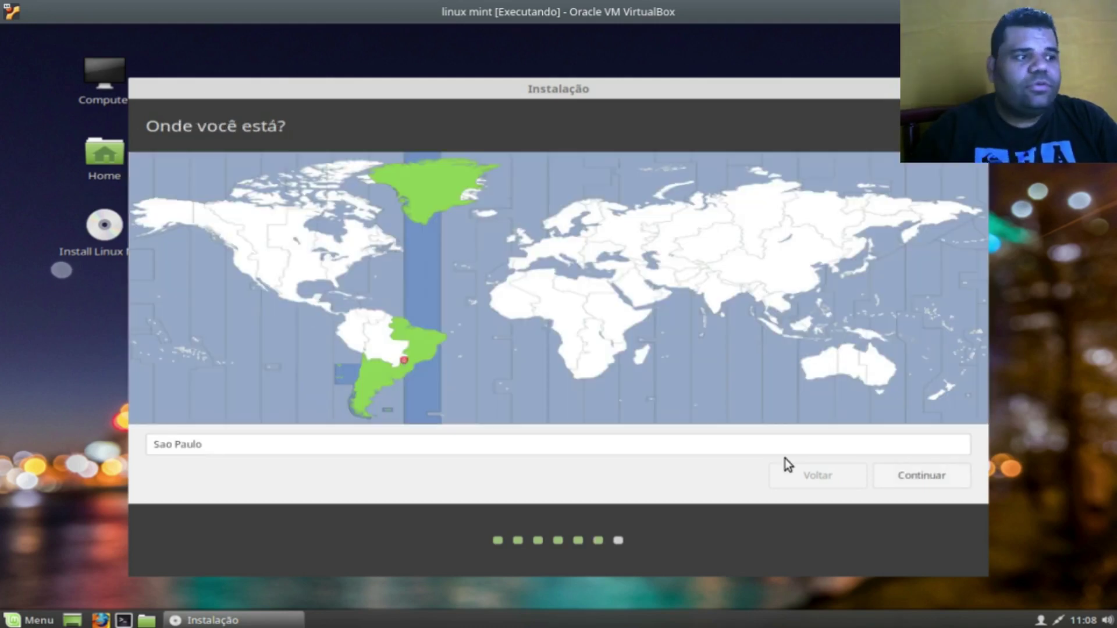
left_click(896, 476)
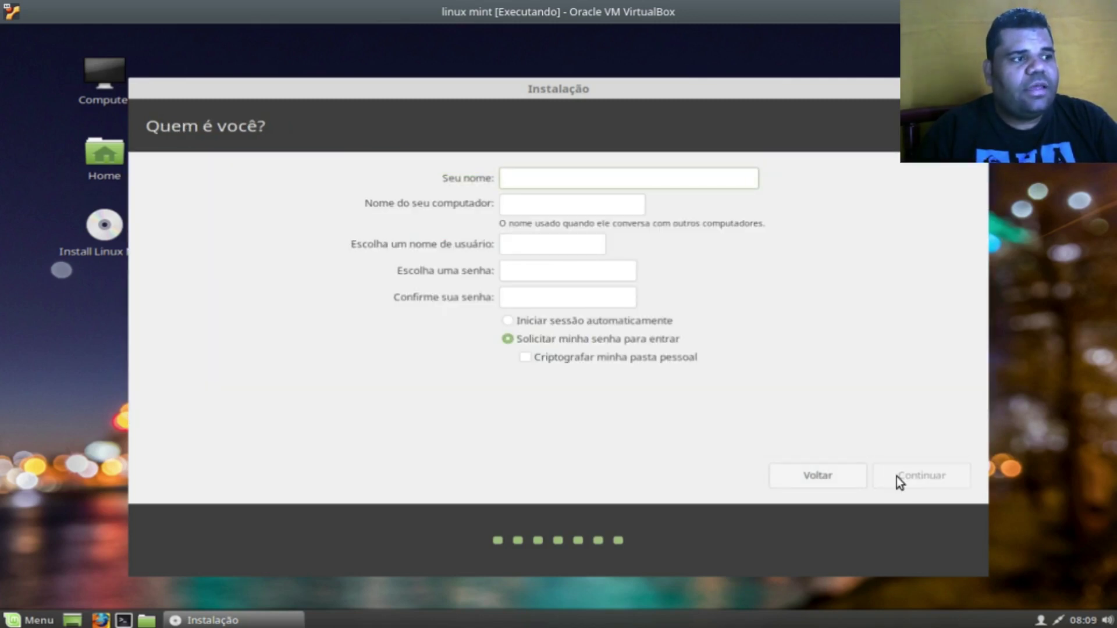
Enter the user's name, set and confirm the account password, keep the password request at login, and continue the installation.
type("juliano")
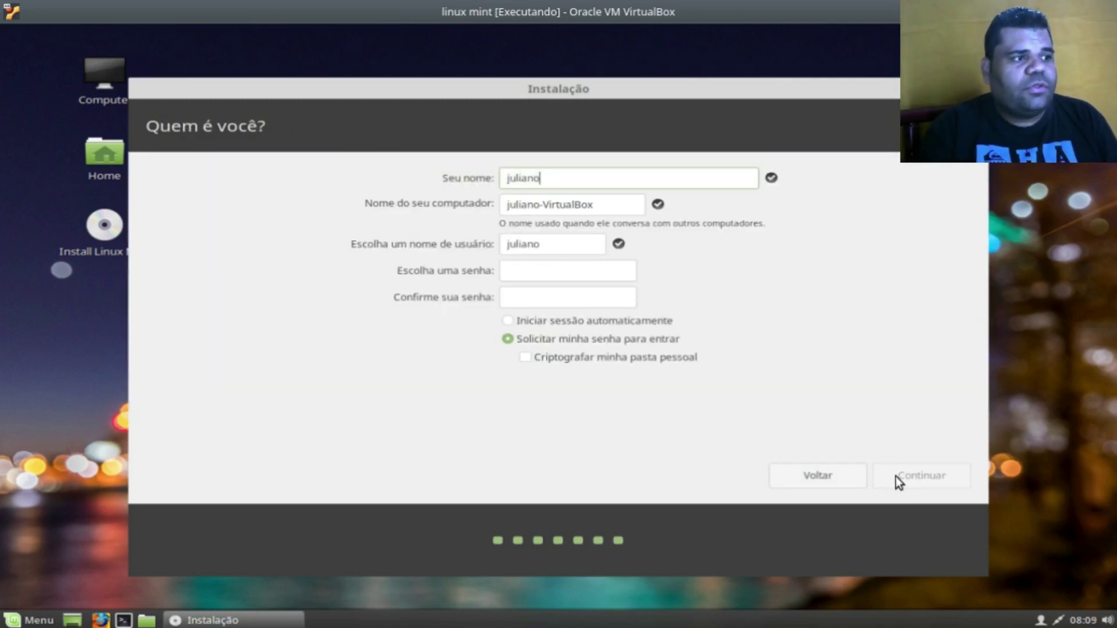
key("Tab")
key("Tab")
key("Tab")
type("*******")
key("Tab")
type("*******")
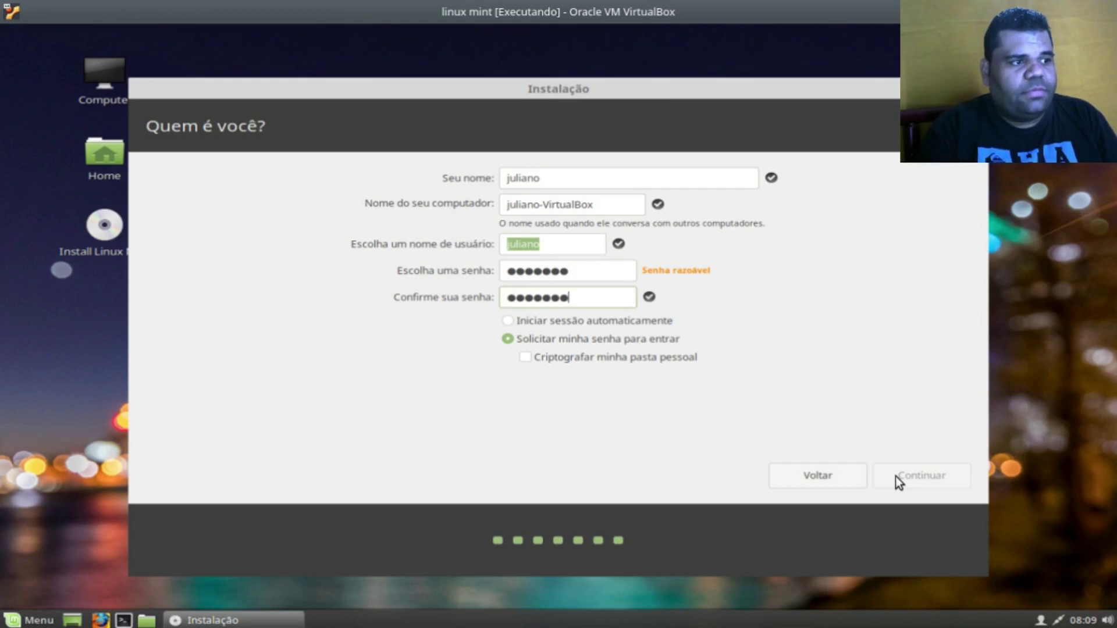
left_click(896, 476)
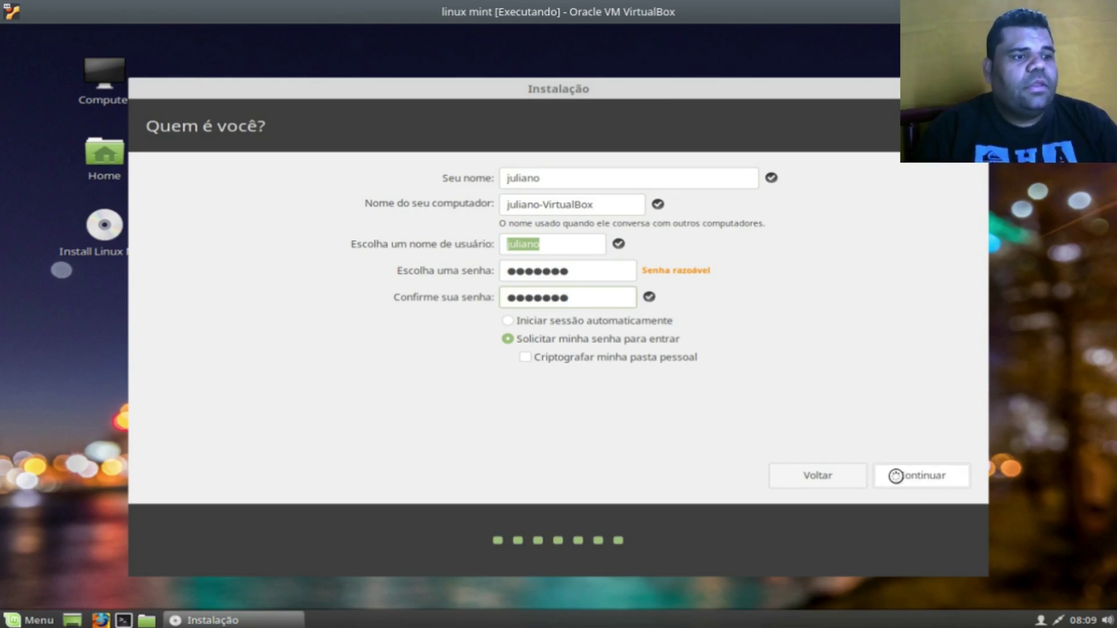